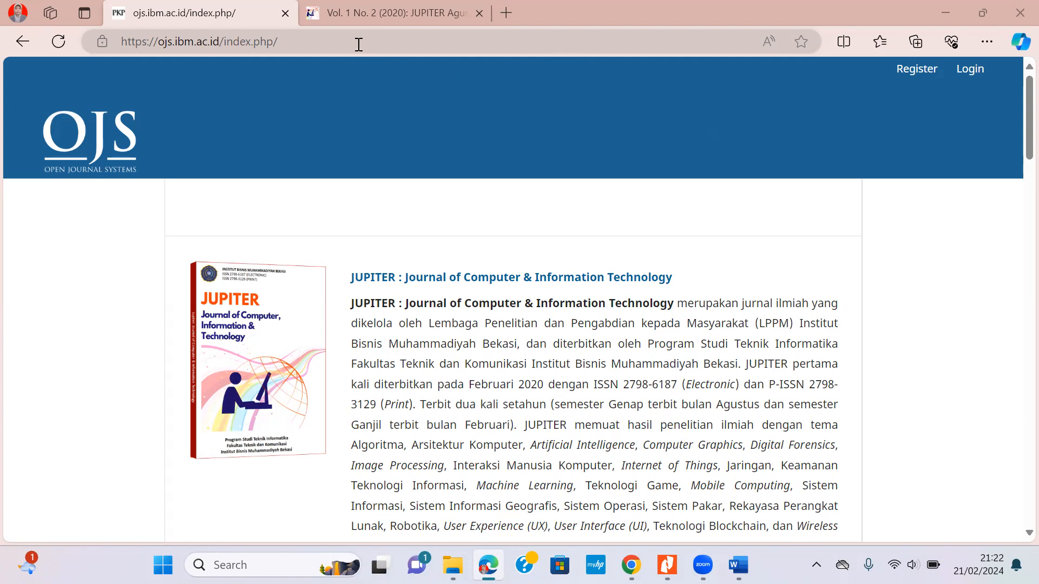
Open the JUPITER journal's home page and log in with the saved account credentials.
{"action": "left_click_drag", "start_coordinate": [359, 44], "coordinate": [226, 38]}
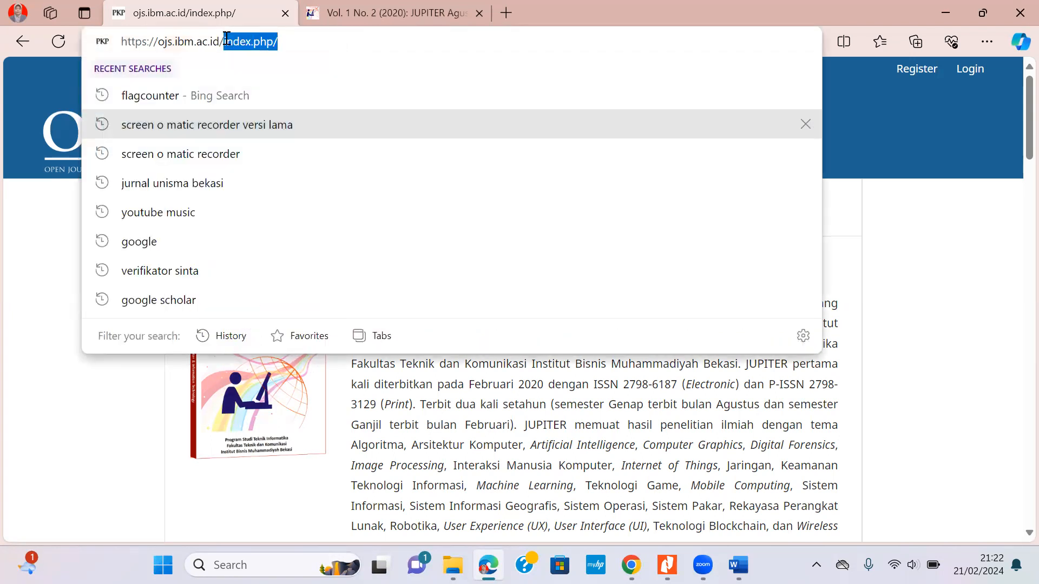
{"action": "left_click", "coordinate": [923, 222]}
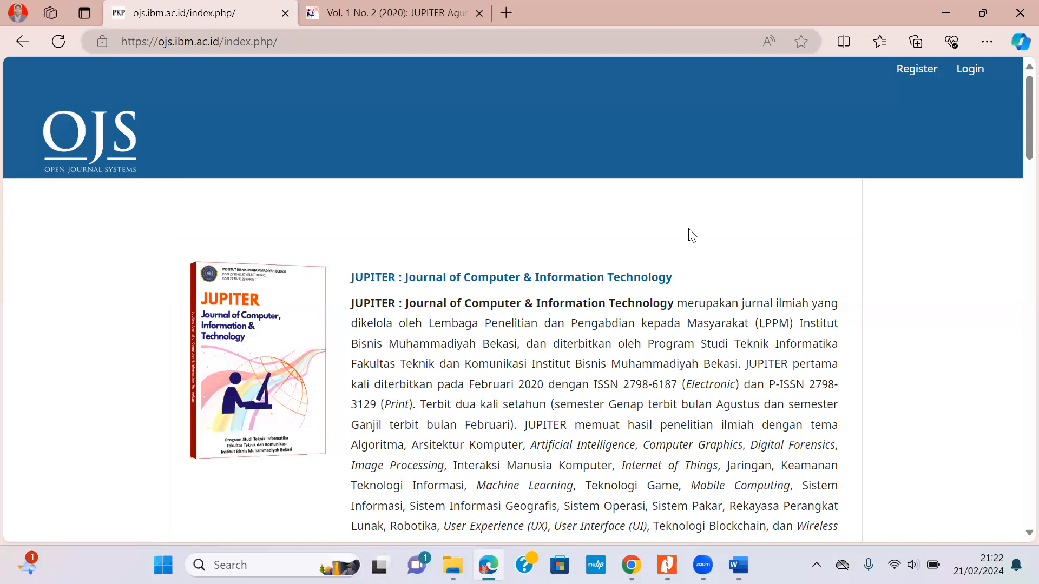
{"action": "scroll", "coordinate": [689, 232], "scroll_direction": "down", "scroll_amount": 4}
{"action": "scroll", "coordinate": [686, 218], "scroll_direction": "down", "scroll_amount": 10}
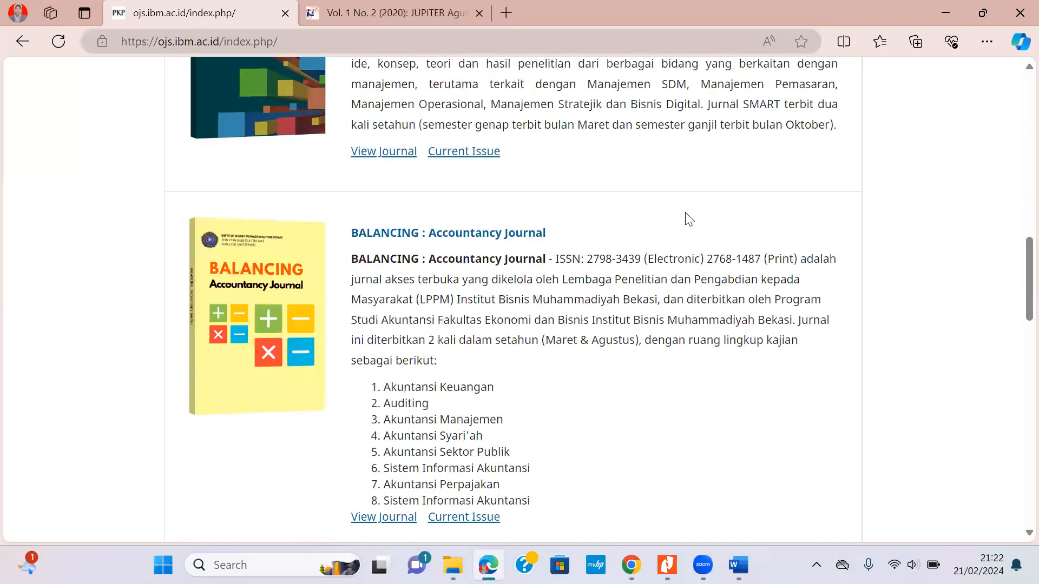
{"action": "scroll", "coordinate": [689, 220], "scroll_direction": "down", "scroll_amount": 1}
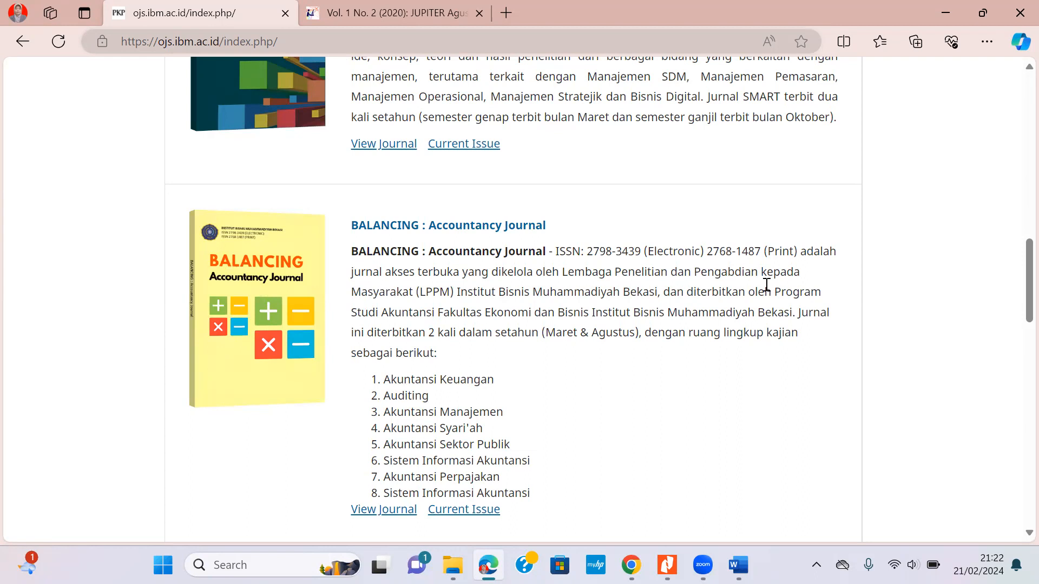
{"action": "scroll", "coordinate": [767, 285], "scroll_direction": "up", "scroll_amount": 10}
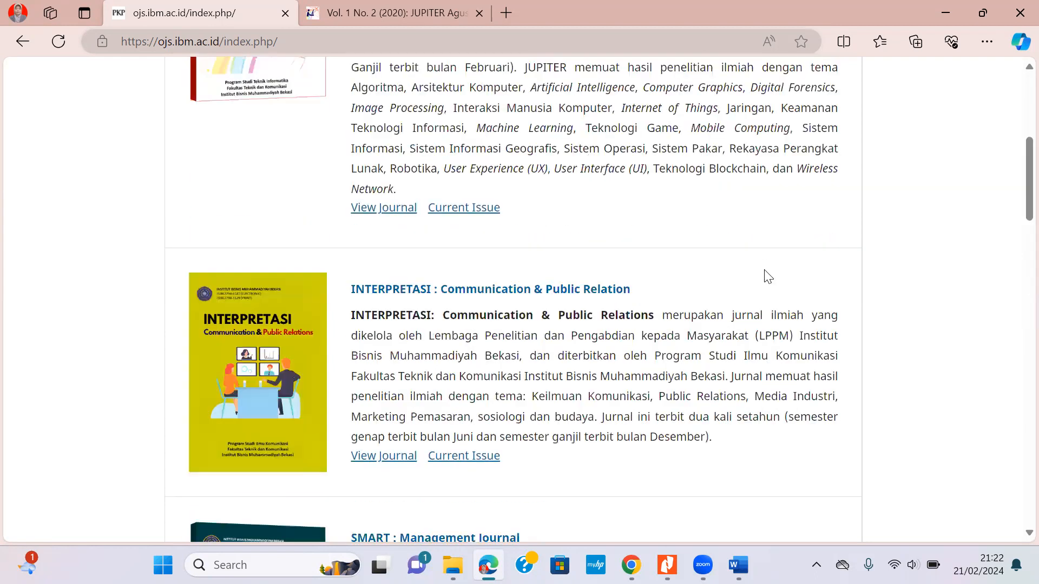
{"action": "scroll", "coordinate": [486, 280], "scroll_direction": "up", "scroll_amount": 5}
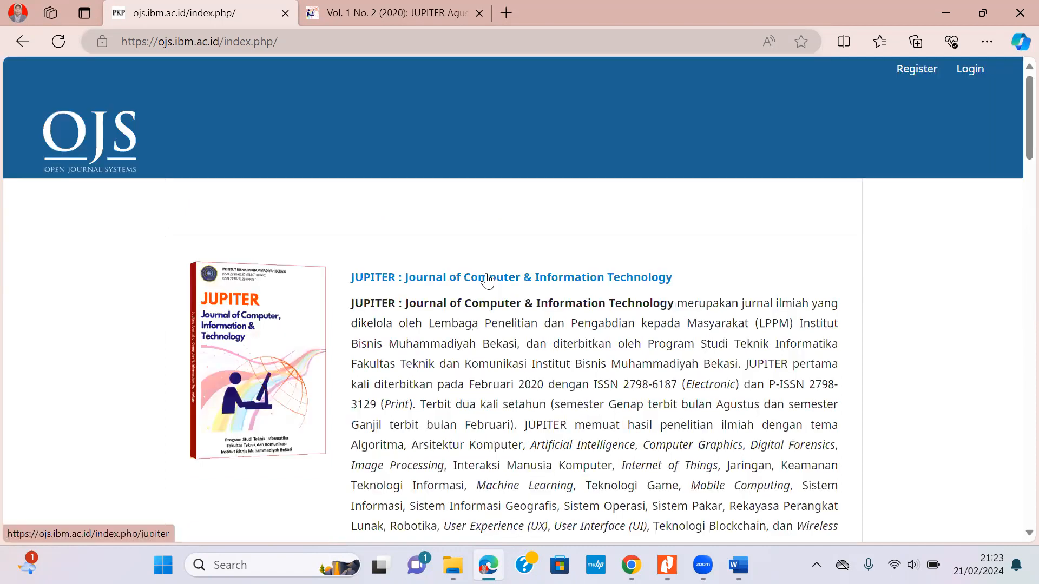
{"action": "left_click", "coordinate": [487, 278]}
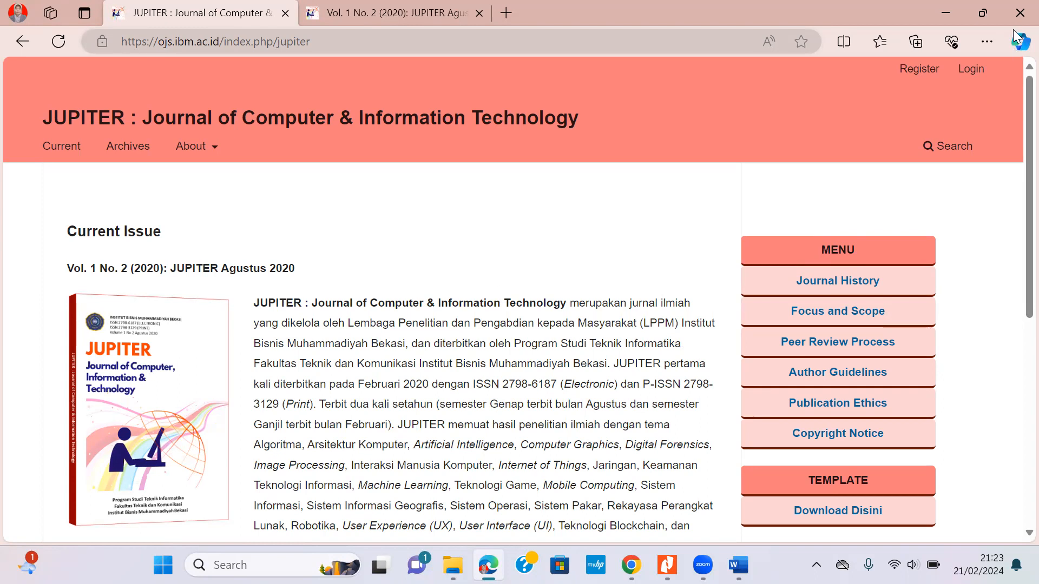
{"action": "left_click", "coordinate": [969, 73]}
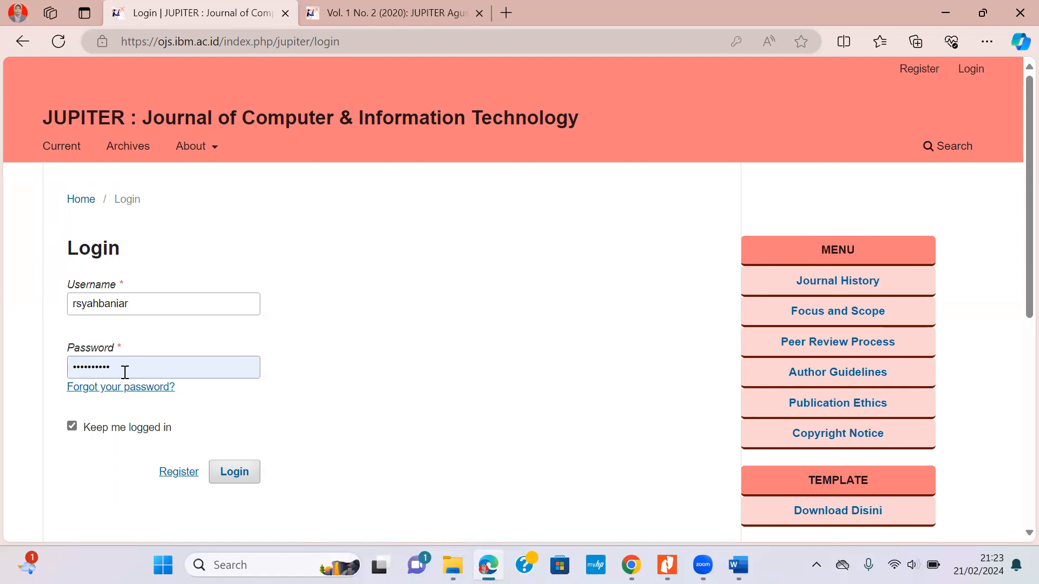
{"action": "left_click", "coordinate": [247, 473]}
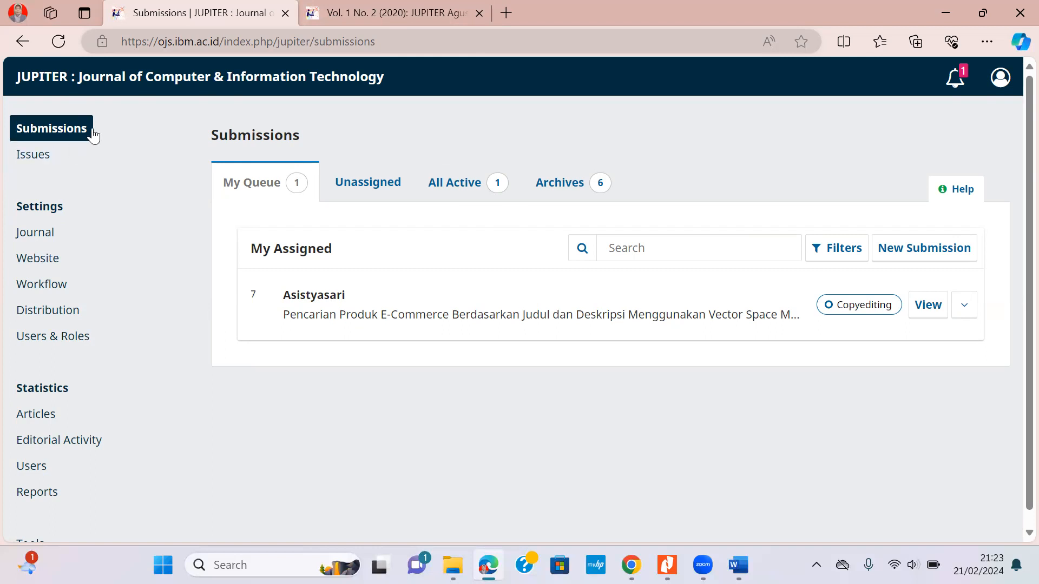
Show the JUPITER Issues page with its Back Issues list.
{"action": "left_click", "coordinate": [46, 162]}
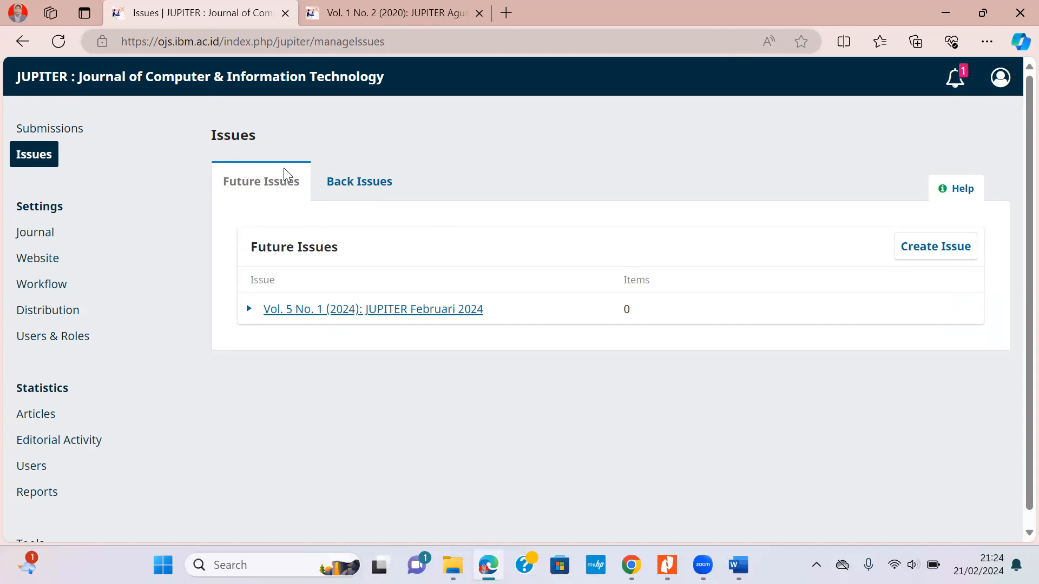
{"action": "left_click", "coordinate": [353, 187]}
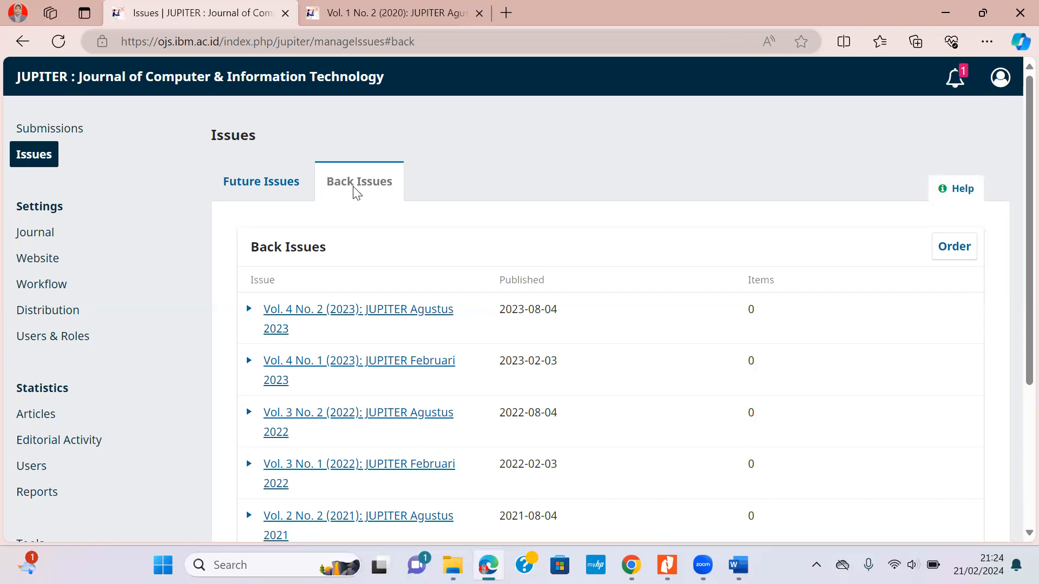
Check that Vol. 1 No. 2 (2020) in Back Issues shows 0 items, then return to Submissions.
{"action": "scroll", "coordinate": [461, 272], "scroll_direction": "down", "scroll_amount": 4}
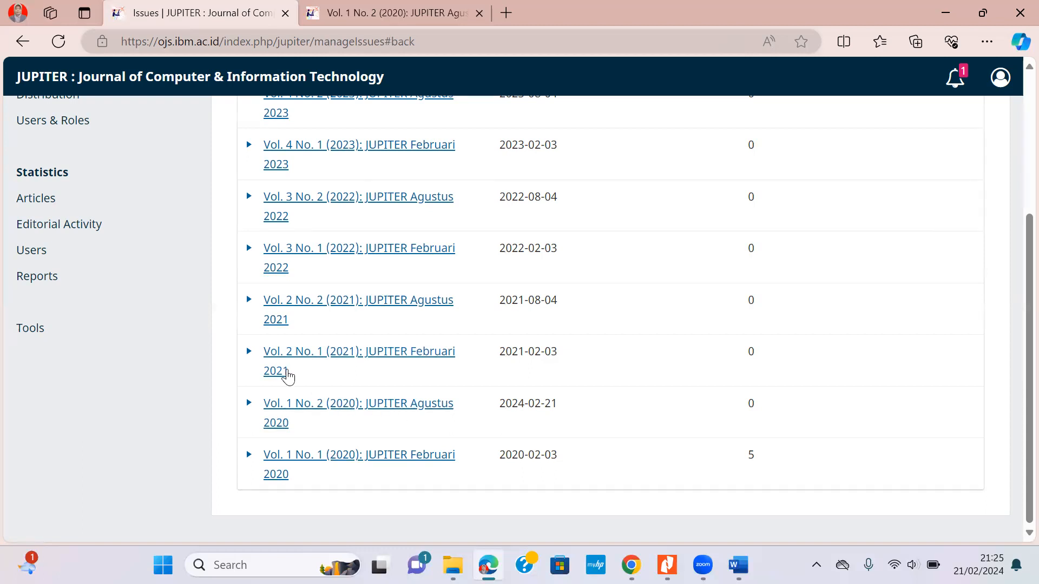
{"action": "scroll", "coordinate": [287, 374], "scroll_direction": "up", "scroll_amount": 5}
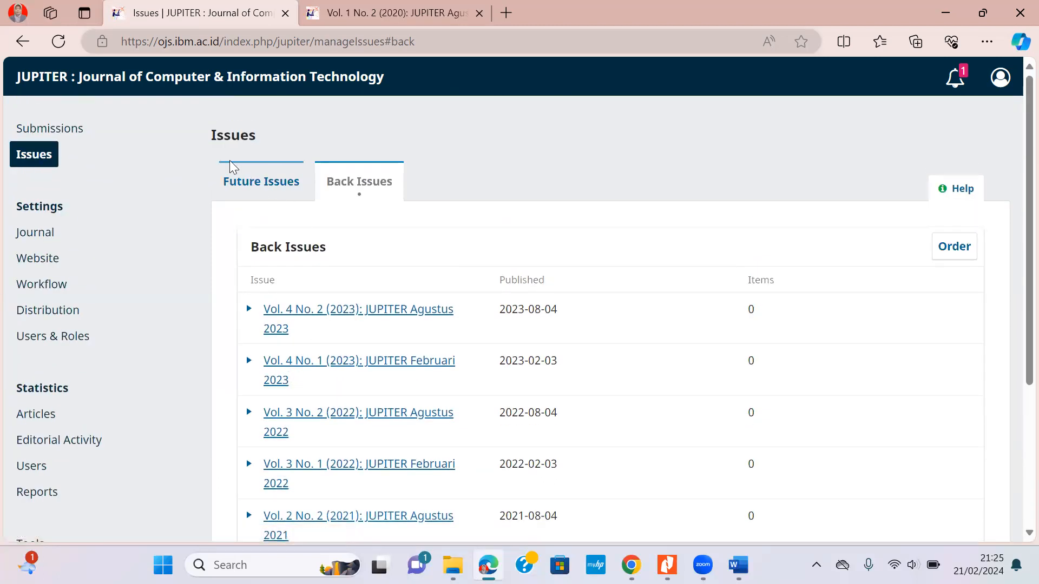
{"action": "left_click", "coordinate": [66, 131]}
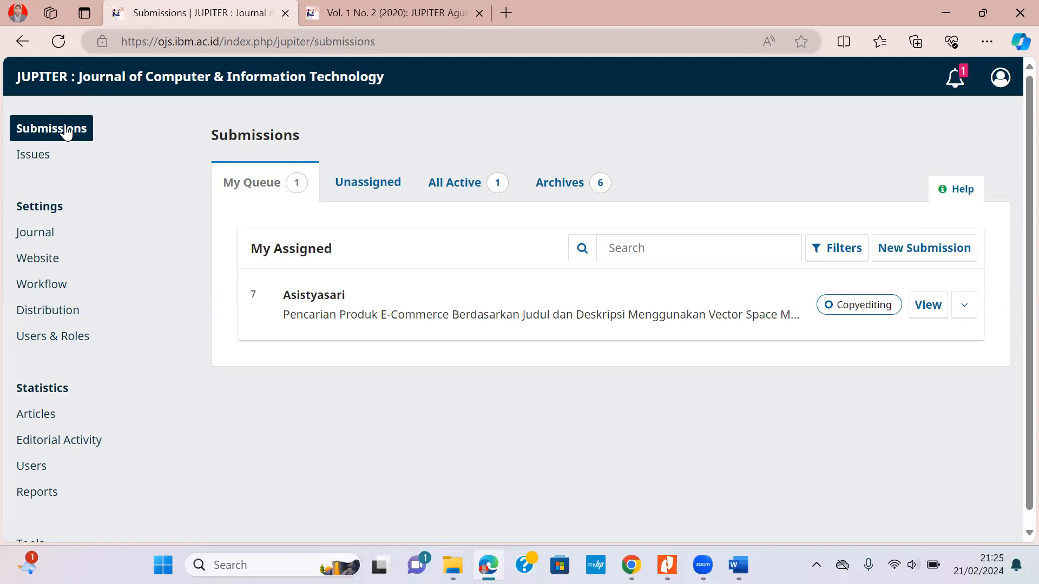
Start a new submission and tick all five submission requirement checkboxes.
{"action": "left_click", "coordinate": [937, 263]}
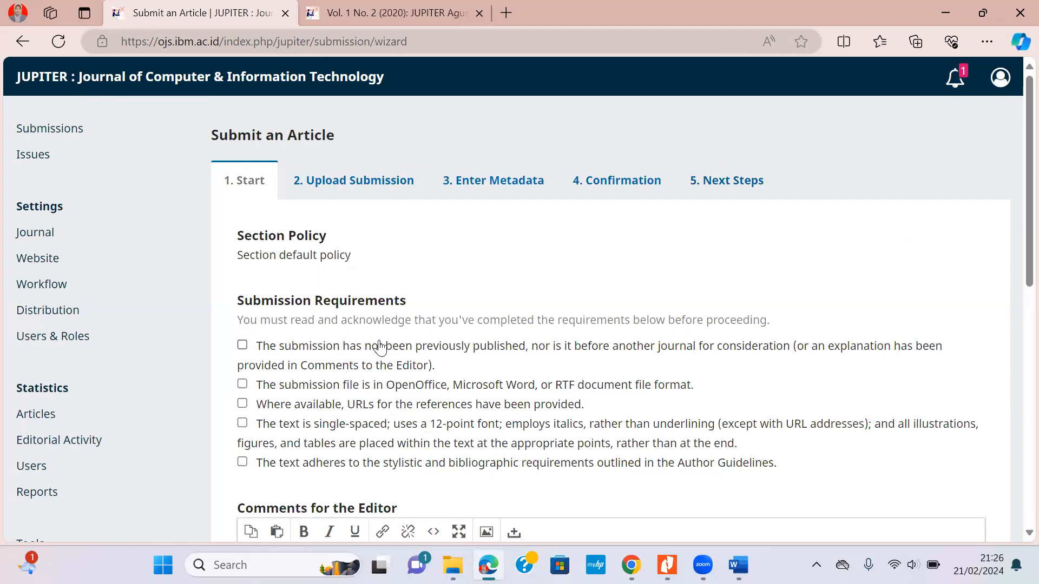
{"action": "scroll", "coordinate": [379, 349], "scroll_direction": "down", "scroll_amount": 3}
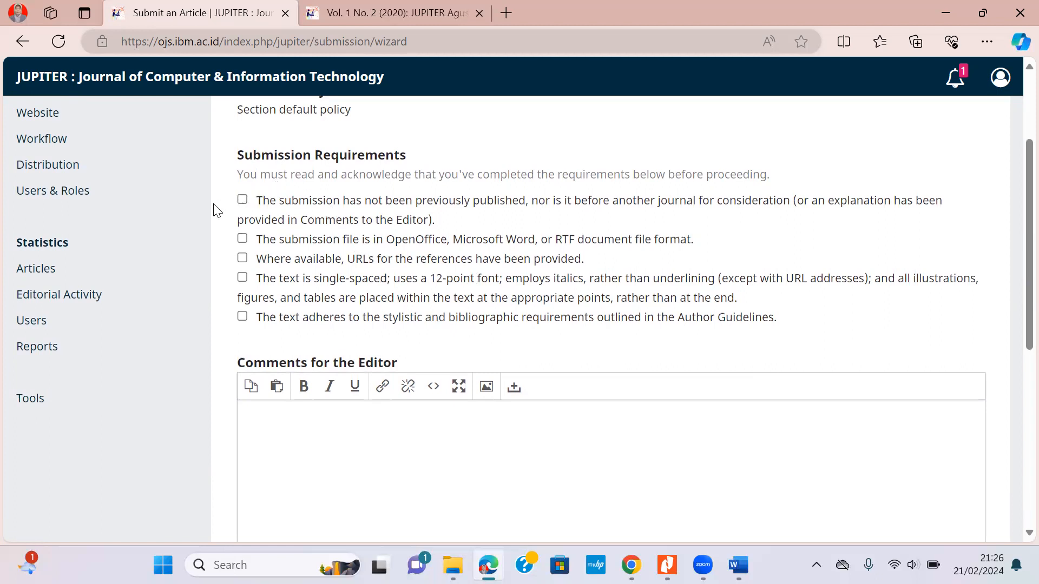
{"action": "left_click", "coordinate": [243, 201]}
{"action": "left_click", "coordinate": [243, 238]}
{"action": "left_click", "coordinate": [242, 258]}
{"action": "left_click", "coordinate": [243, 278]}
{"action": "left_click", "coordinate": [243, 317]}
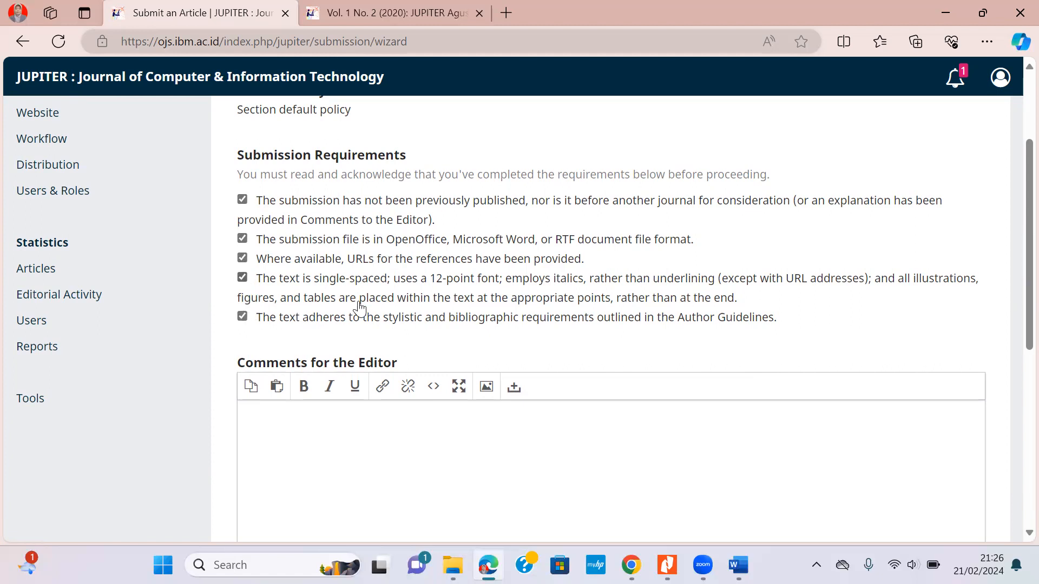
Submit as Journal editor, accept the privacy statement, and save the start step.
{"action": "scroll", "coordinate": [388, 285], "scroll_direction": "down", "scroll_amount": 5}
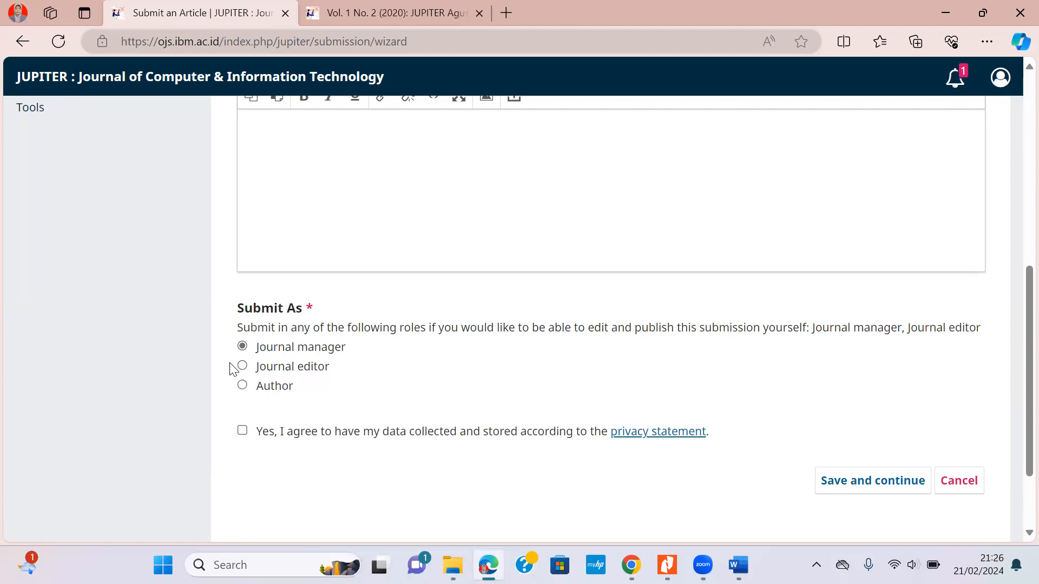
{"action": "left_click", "coordinate": [243, 367]}
{"action": "left_click", "coordinate": [243, 431]}
{"action": "left_click", "coordinate": [882, 485]}
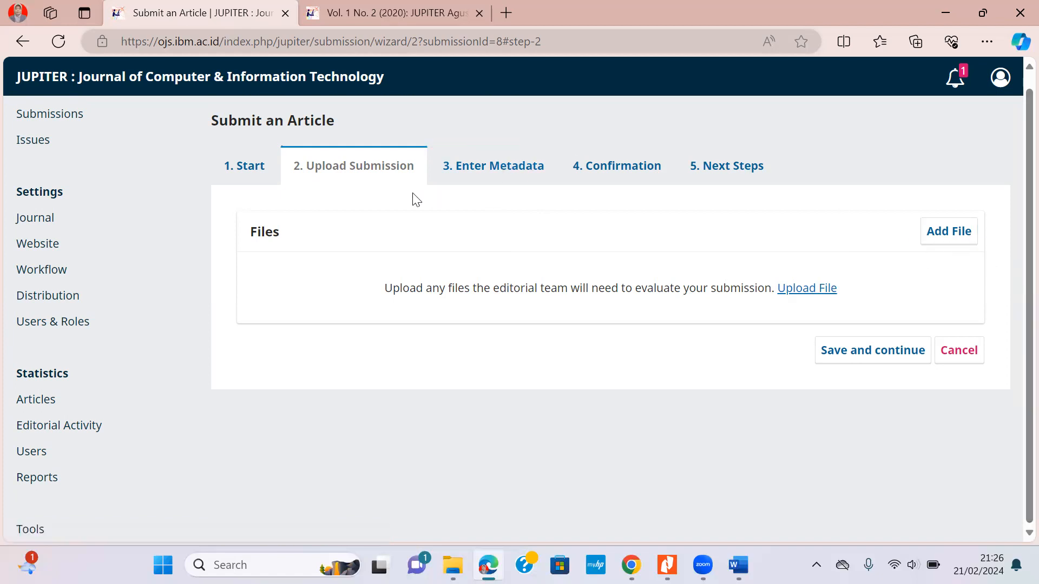
Upload 1. 82-153-1-SM.pdf as the Article Text file and save the upload step.
{"action": "left_click", "coordinate": [956, 242]}
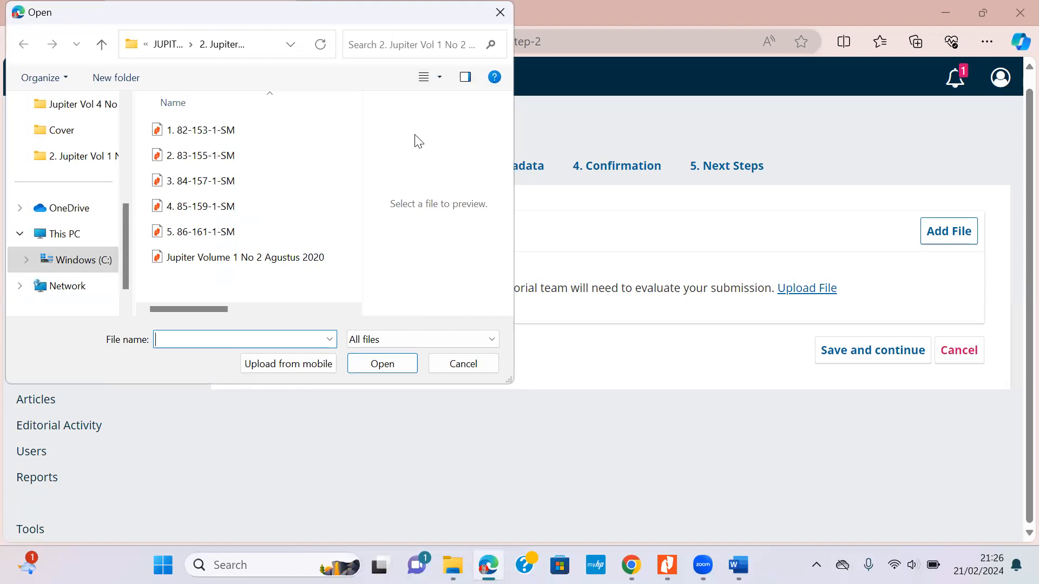
{"action": "left_click", "coordinate": [211, 133]}
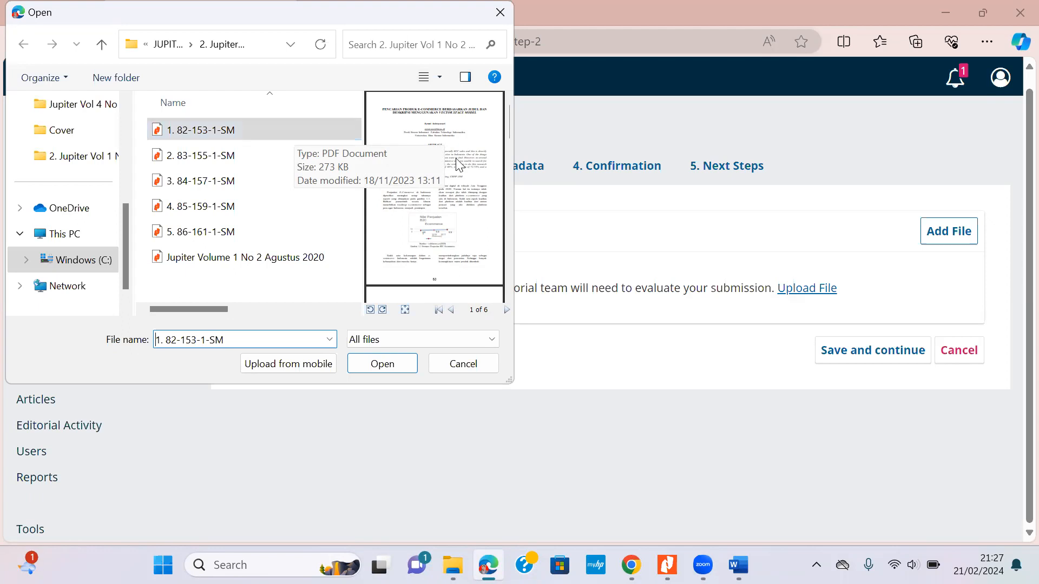
{"action": "left_click", "coordinate": [411, 365]}
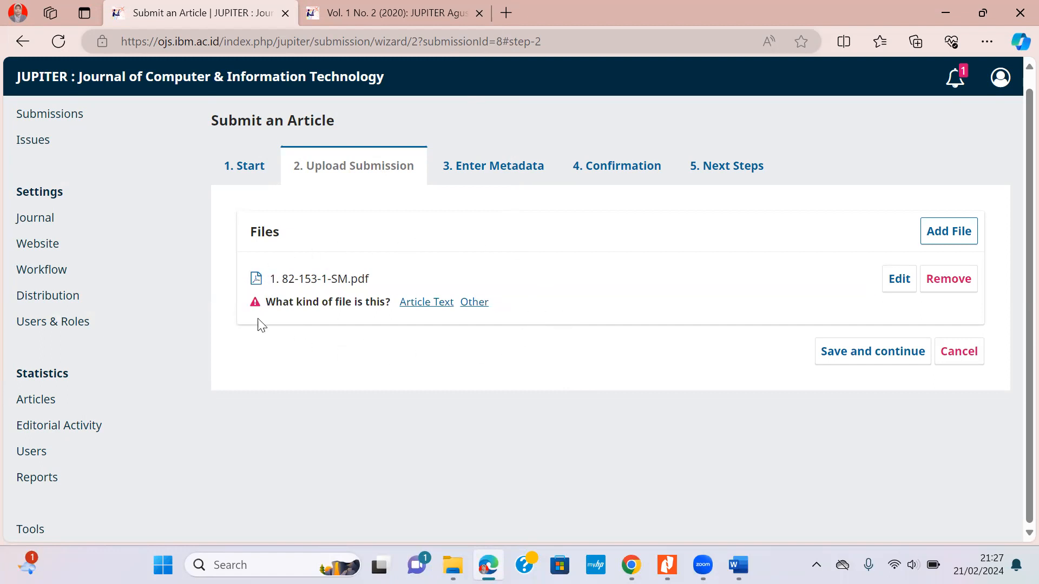
{"action": "left_click", "coordinate": [435, 306]}
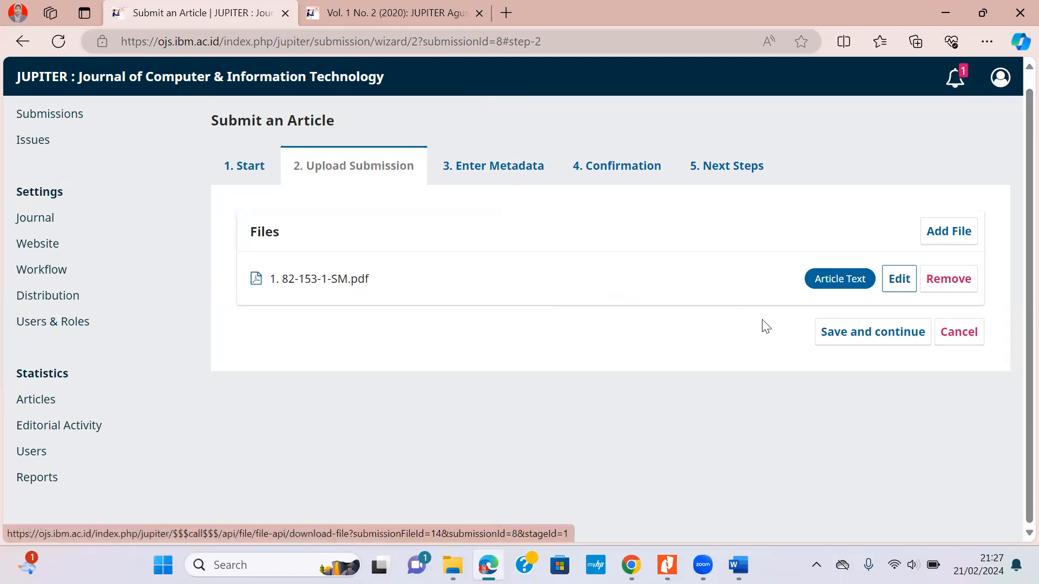
{"action": "left_click", "coordinate": [860, 343]}
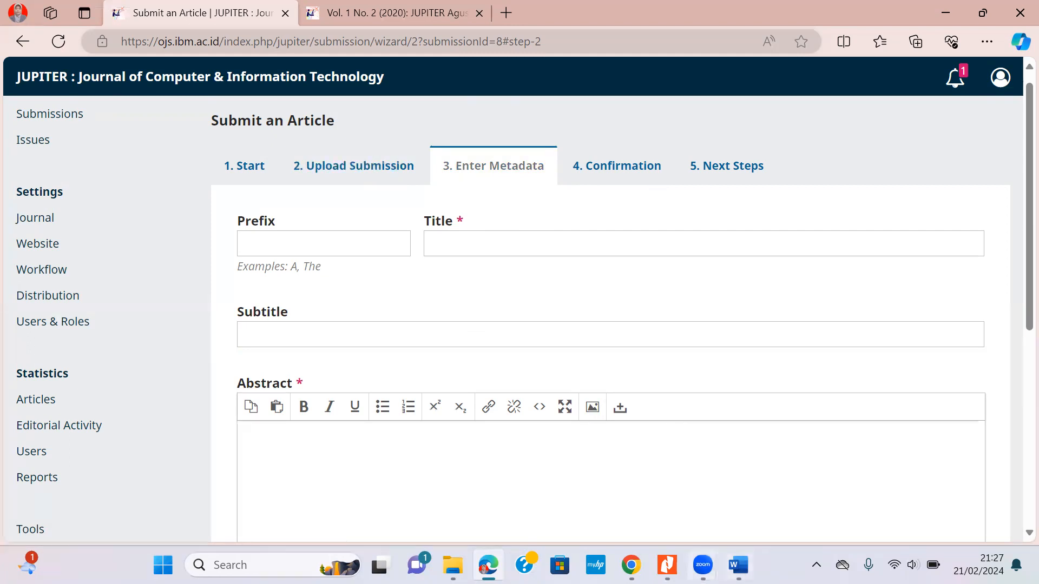
Select the article title at the top of page 1 of 1. 82-153-1-SM.pdf.
{"action": "left_click", "coordinate": [667, 565]}
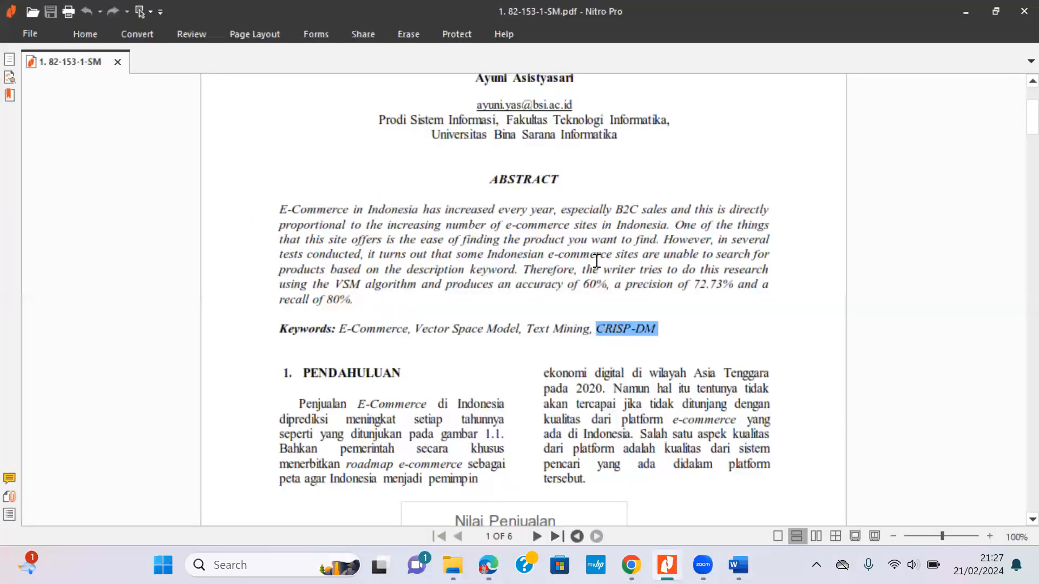
{"action": "scroll", "coordinate": [602, 266], "scroll_direction": "up", "scroll_amount": 3}
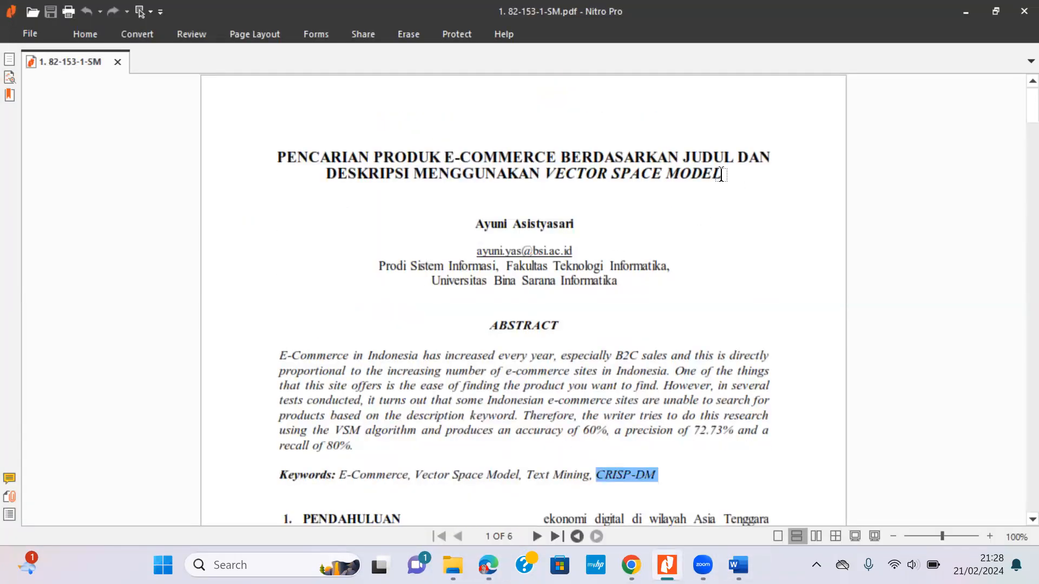
{"action": "left_click_drag", "start_coordinate": [276, 156], "coordinate": [788, 175]}
{"action": "key", "text": "ctrl+c"}
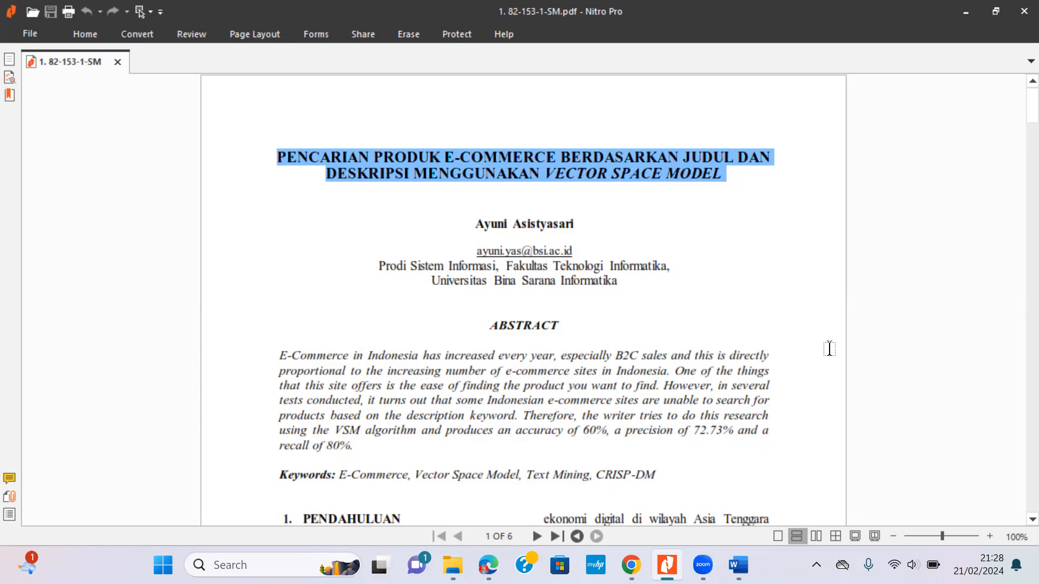
Paste the title into Word as plain text and join its two lines into one.
{"action": "left_click", "coordinate": [738, 565]}
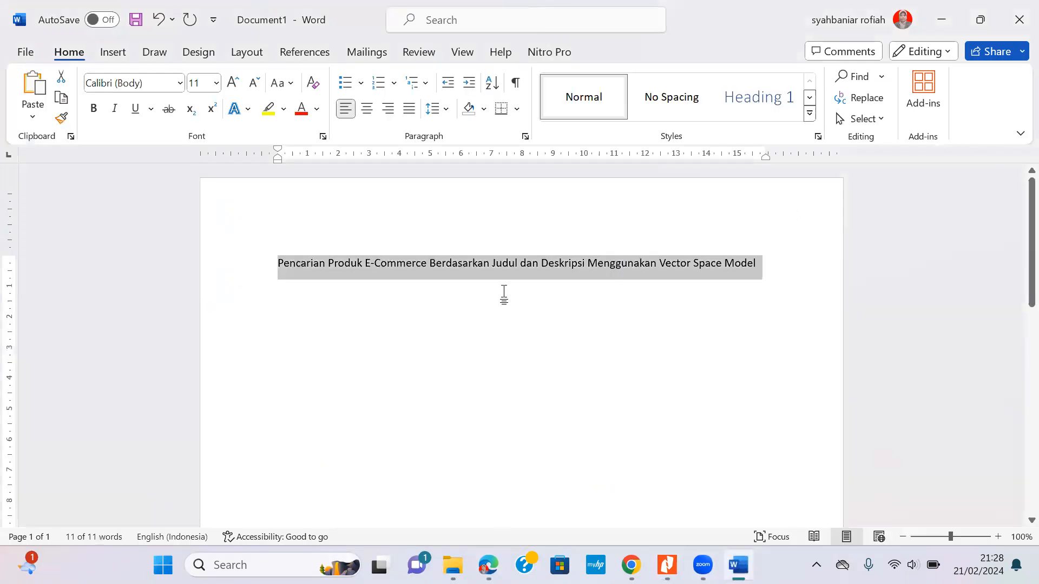
{"action": "left_click", "coordinate": [584, 274]}
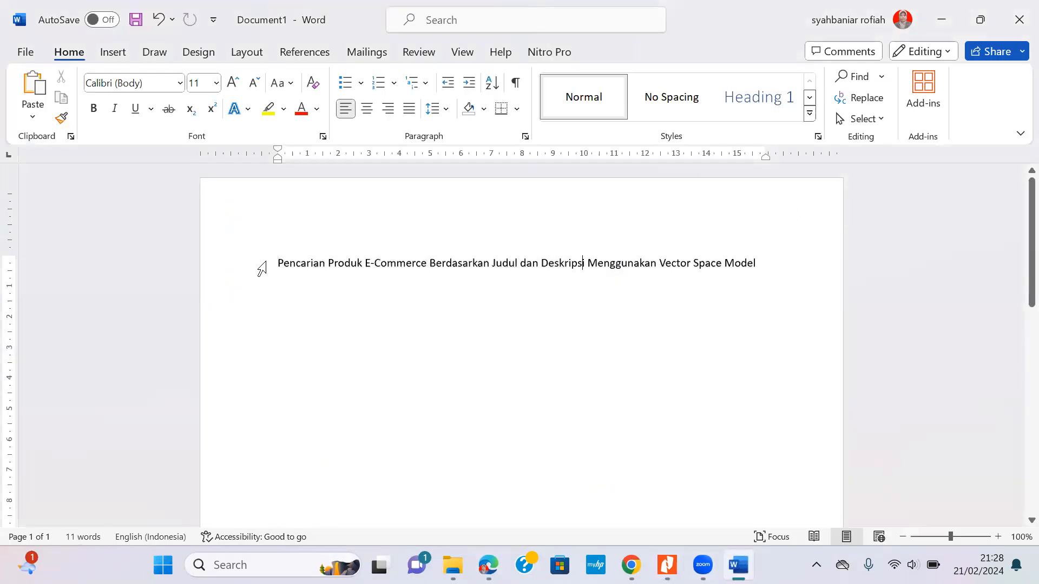
{"action": "left_click_drag", "start_coordinate": [277, 263], "coordinate": [760, 265]}
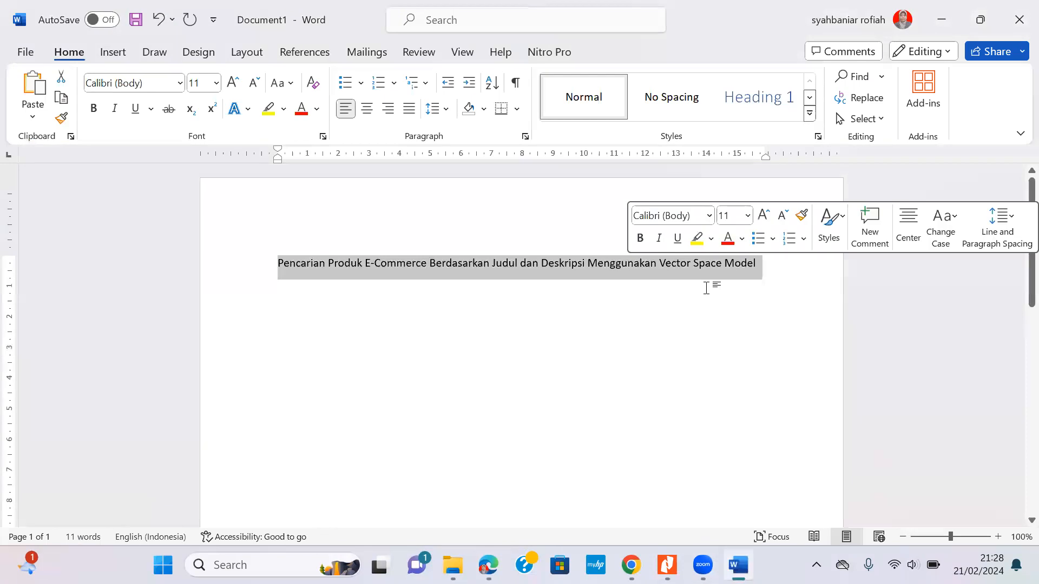
{"action": "left_click", "coordinate": [510, 327]}
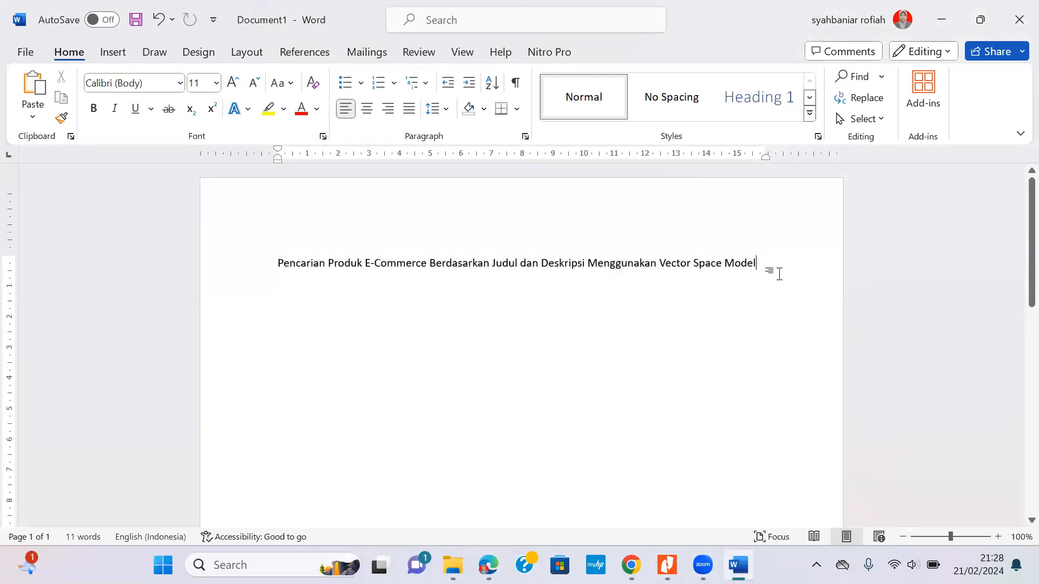
{"action": "left_click_drag", "start_coordinate": [779, 274], "coordinate": [134, 262]}
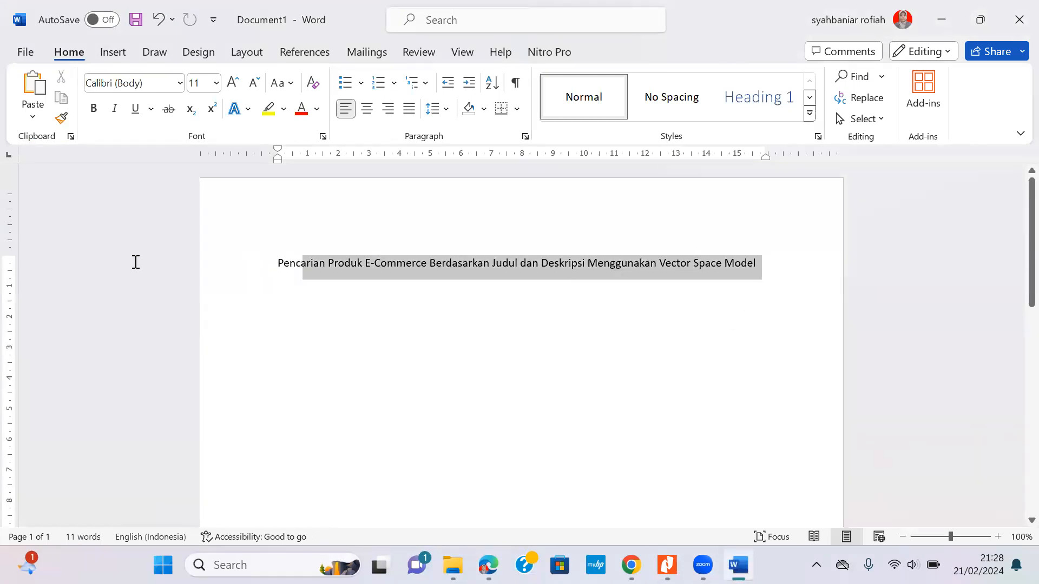
{"action": "right_click", "coordinate": [344, 267]}
{"action": "left_click", "coordinate": [376, 335]}
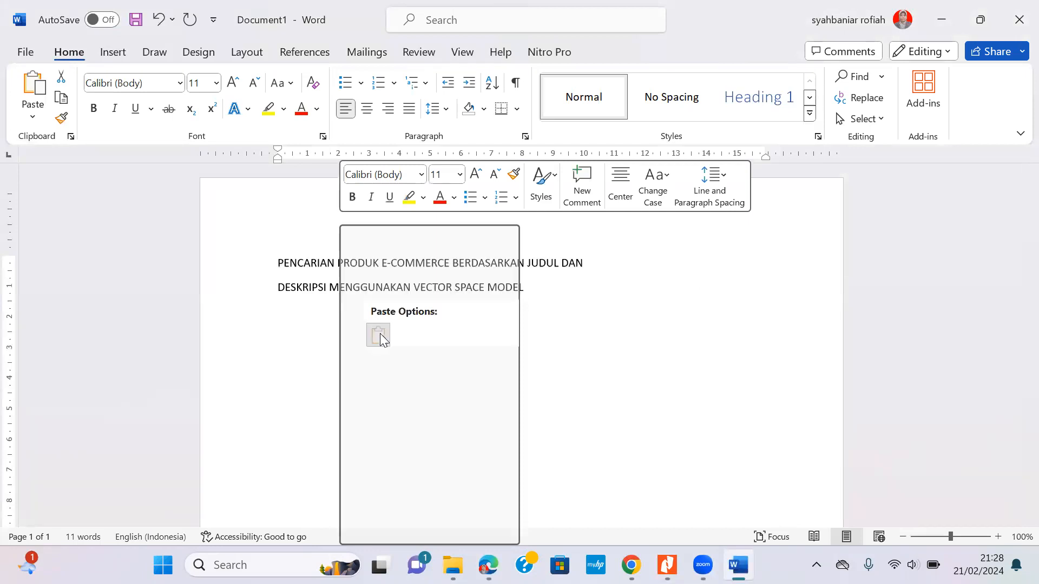
{"action": "left_click", "coordinate": [588, 262]}
{"action": "key", "text": "Delete"}
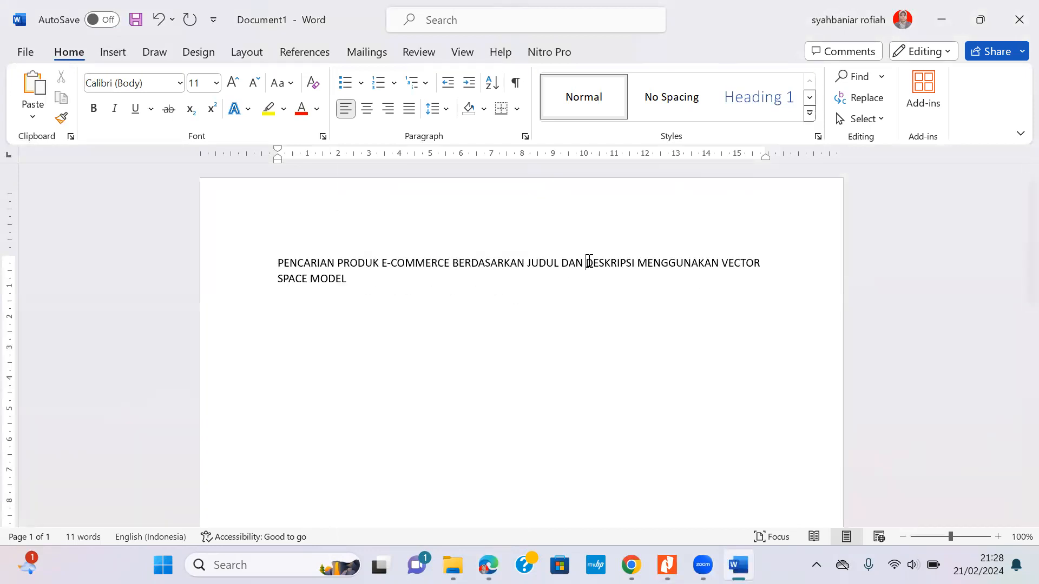
Apply Capitalize Each Word to the title, make 'dan' lowercase, and select the corrected title.
{"action": "left_click_drag", "start_coordinate": [381, 281], "coordinate": [276, 264]}
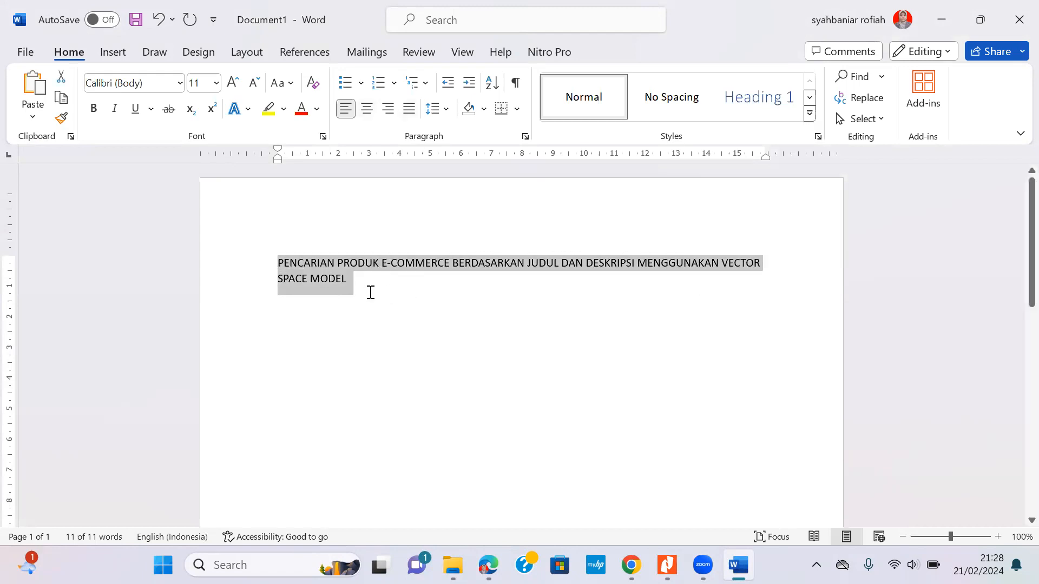
{"action": "left_click", "coordinate": [281, 92]}
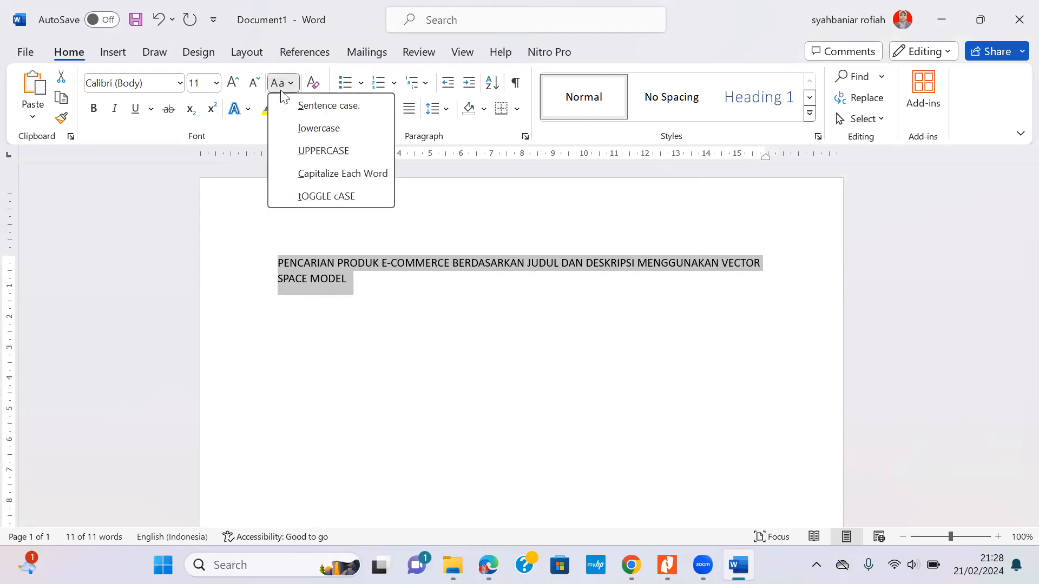
{"action": "left_click", "coordinate": [298, 177]}
{"action": "left_click", "coordinate": [539, 273]}
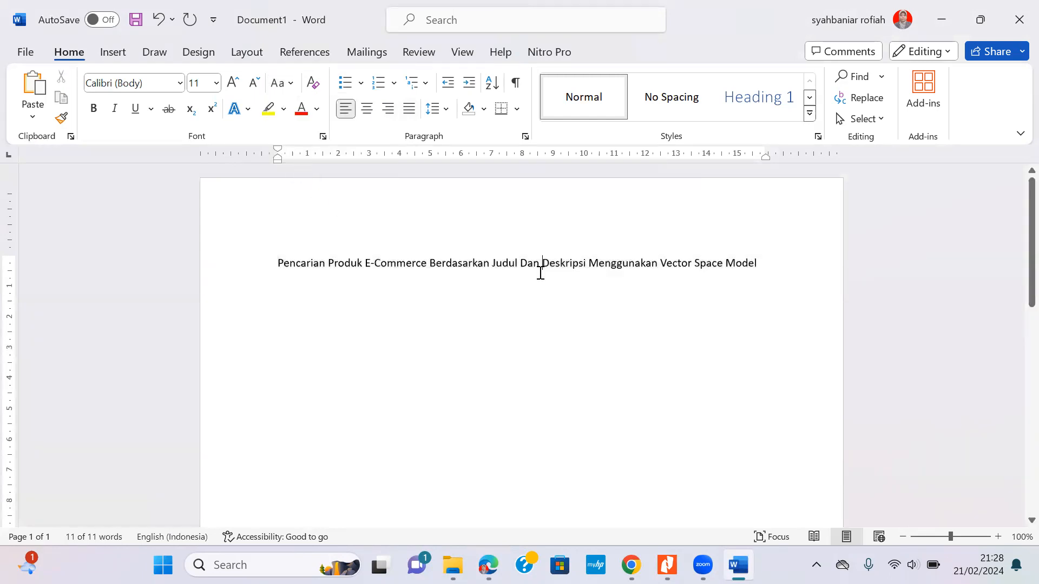
{"action": "key", "text": "BackSpace"}
{"action": "type", "text": "d"}
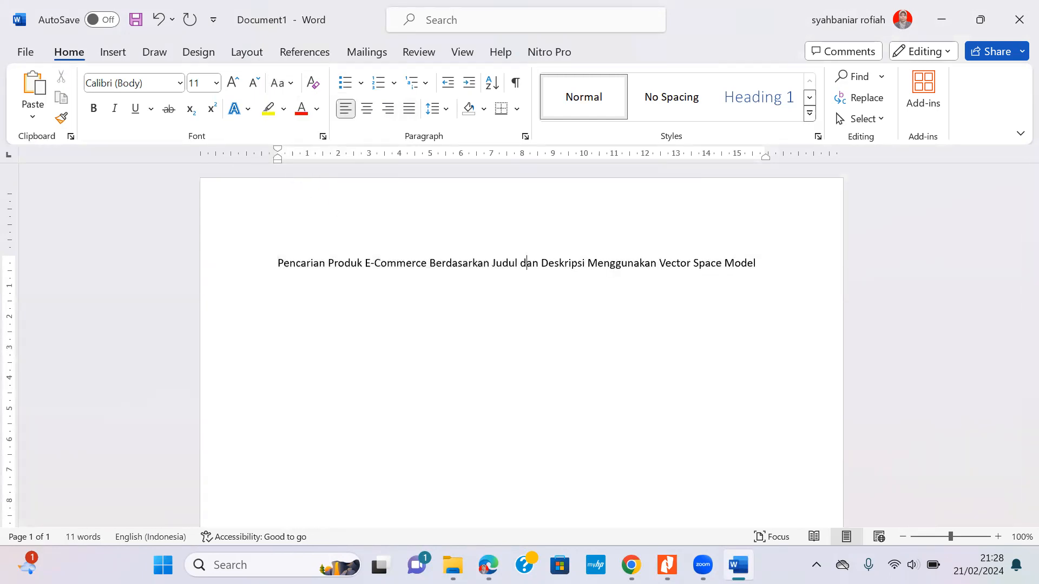
{"action": "left_click", "coordinate": [680, 276]}
{"action": "left_click_drag", "start_coordinate": [770, 266], "coordinate": [252, 281]}
{"action": "key", "text": "ctrl+c"}
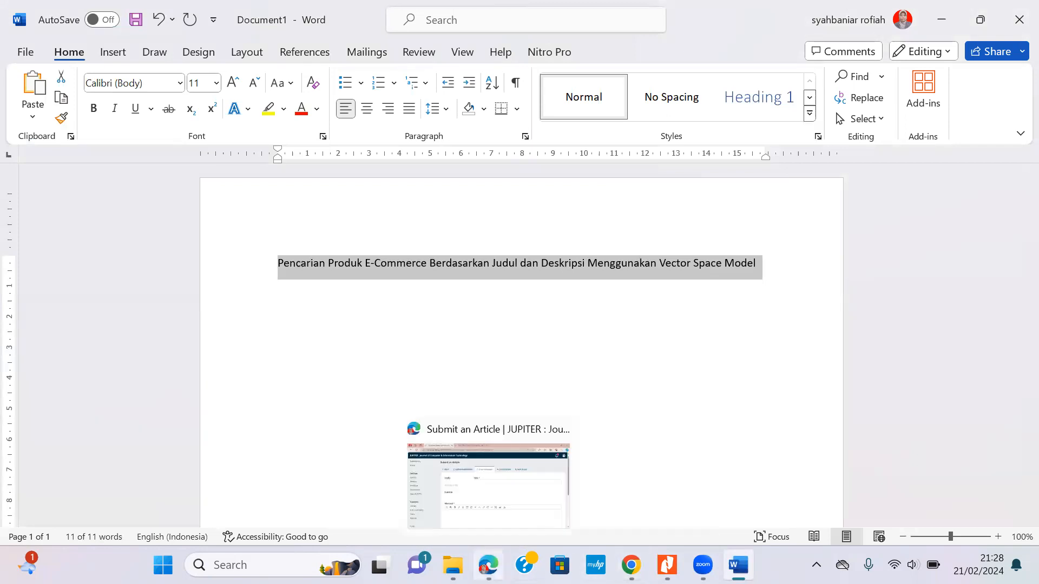
Paste the title-case article title into the OJS Title field, leaving Subtitle and Abstract blank.
{"action": "left_click", "coordinate": [486, 547]}
{"action": "left_click", "coordinate": [447, 243]}
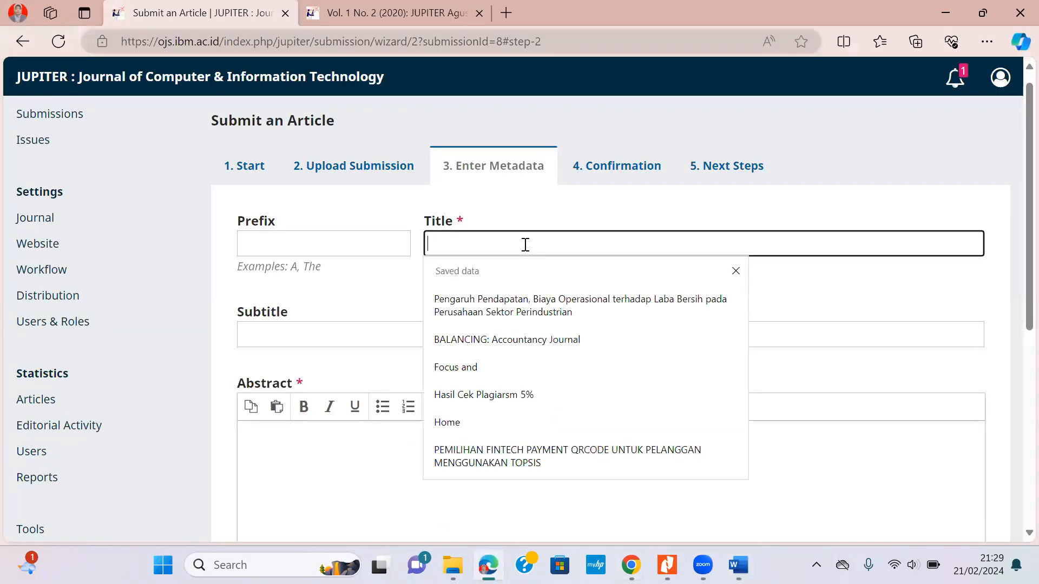
{"action": "key", "text": "ctrl+v"}
{"action": "left_click", "coordinate": [323, 336]}
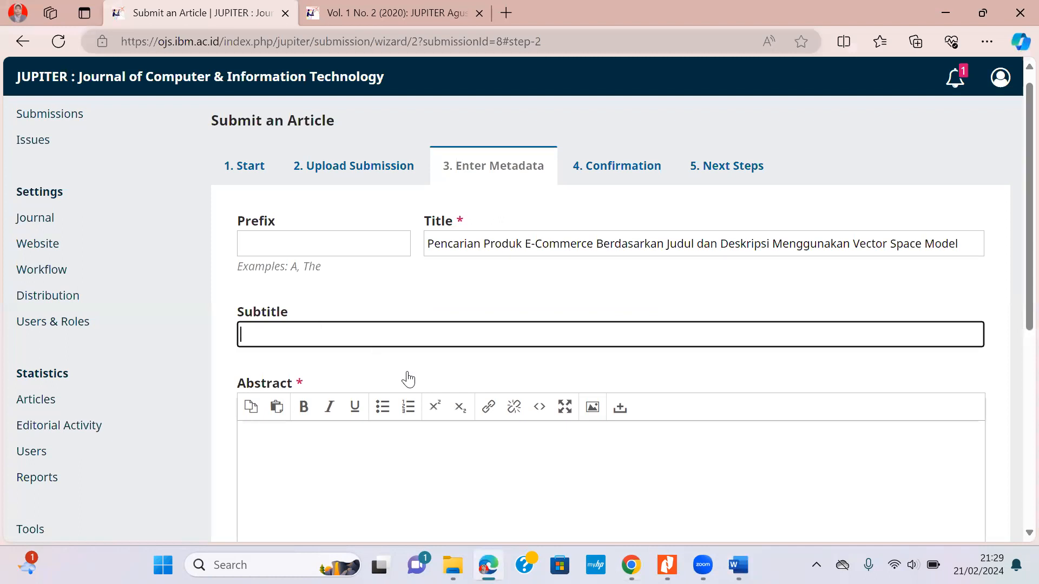
{"action": "scroll", "coordinate": [372, 330], "scroll_direction": "down", "scroll_amount": 3}
{"action": "left_click", "coordinate": [372, 306]}
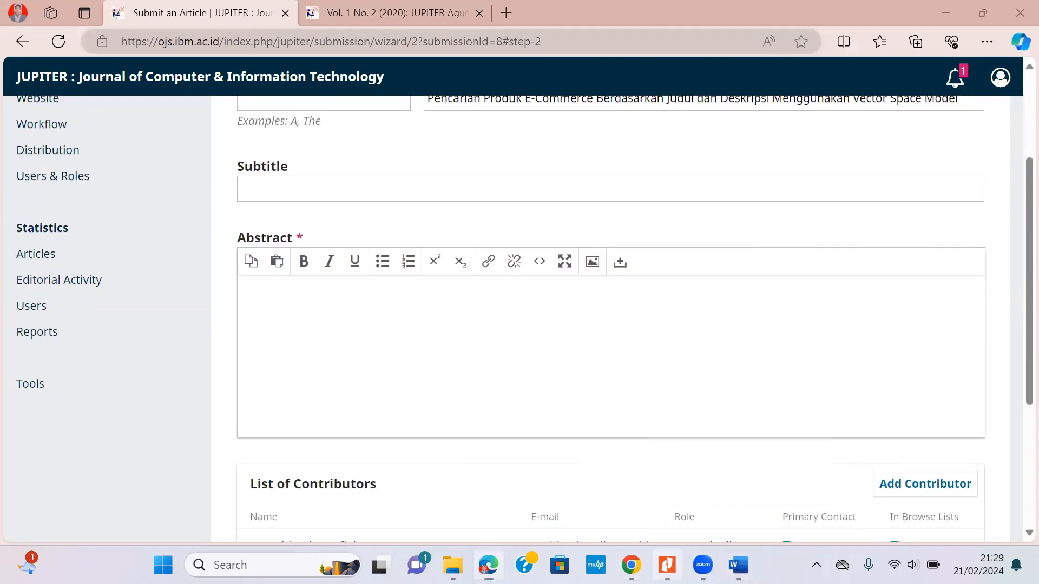
{"action": "left_click", "coordinate": [667, 565]}
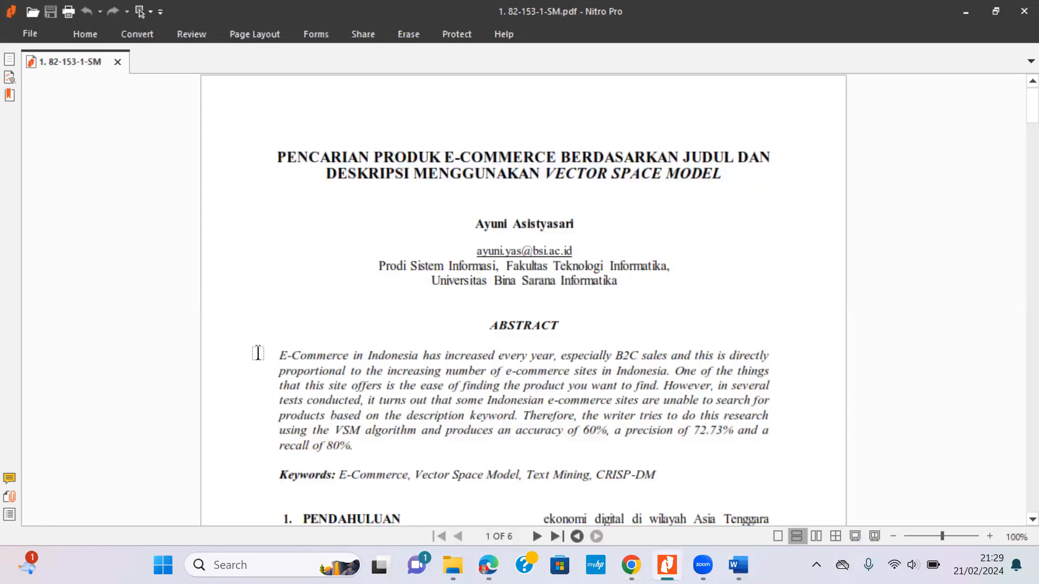
Select the ABSTRACT heading and the whole English abstract paragraph on page 1 and copy them.
{"action": "left_click_drag", "start_coordinate": [463, 318], "coordinate": [751, 481]}
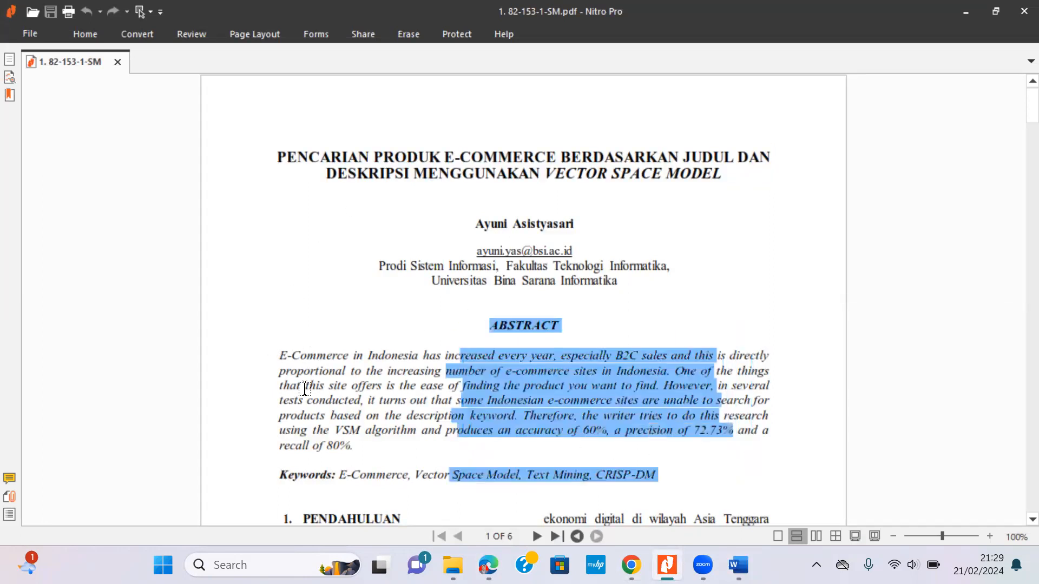
{"action": "left_click_drag", "start_coordinate": [219, 333], "coordinate": [833, 447]}
{"action": "left_click", "coordinate": [798, 440]}
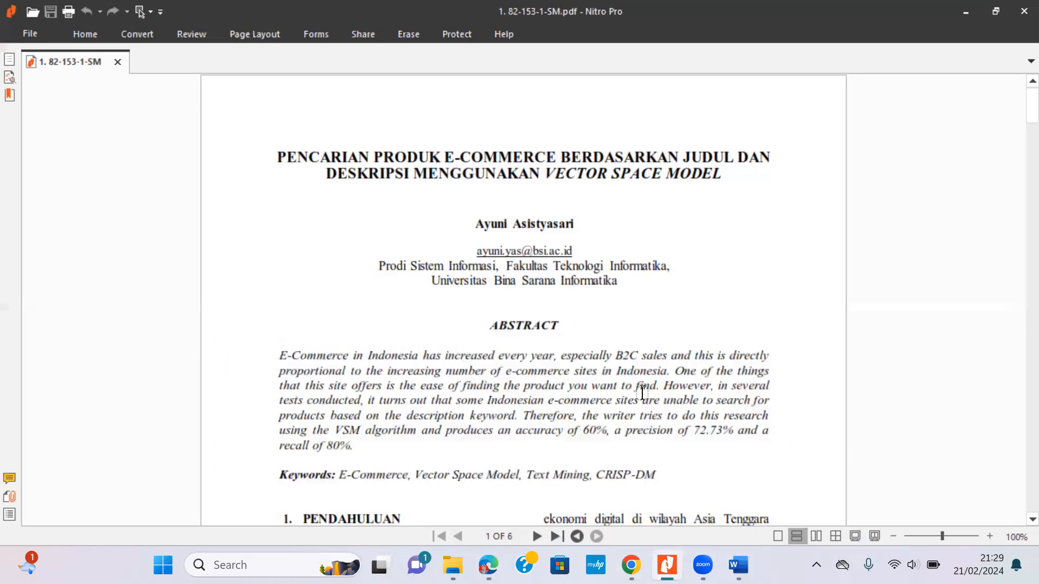
{"action": "left_click_drag", "start_coordinate": [279, 324], "coordinate": [793, 450]}
{"action": "key", "text": "ctrl+c"}
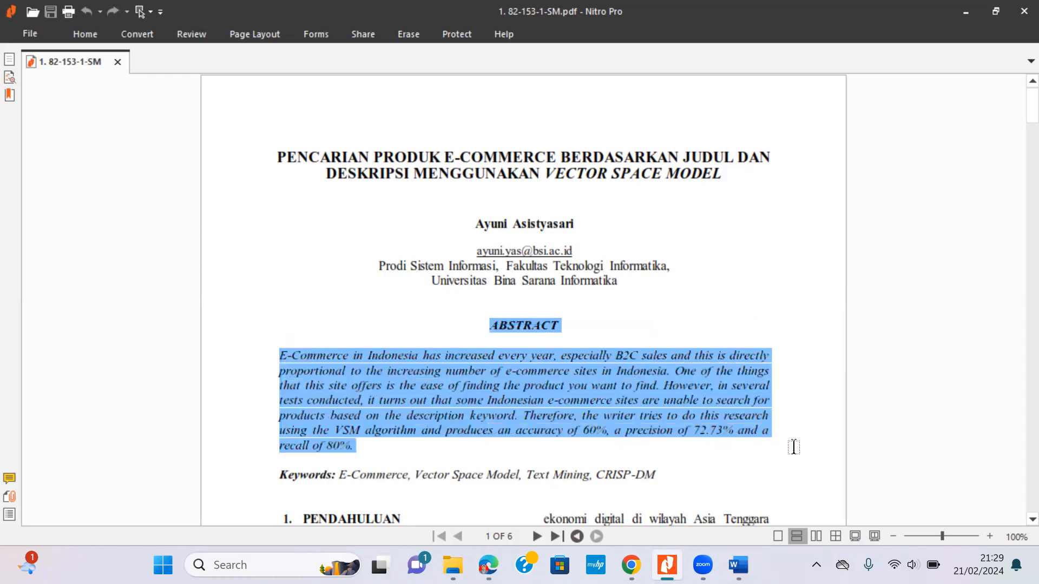
{"action": "key", "text": "alt+Tab"}
Paste the ABSTRACT heading and abstract paragraph ending 'recall of 80%.' into the Abstract editor.
{"action": "left_click", "coordinate": [436, 381]}
{"action": "key", "text": "ctrl+v"}
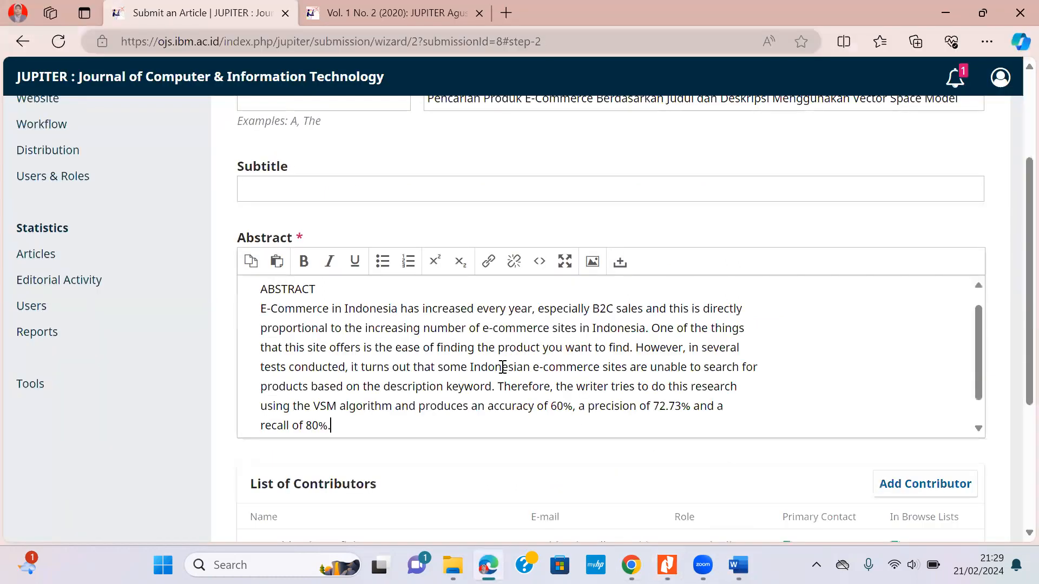
{"action": "scroll", "coordinate": [436, 380], "scroll_direction": "down", "scroll_amount": 1}
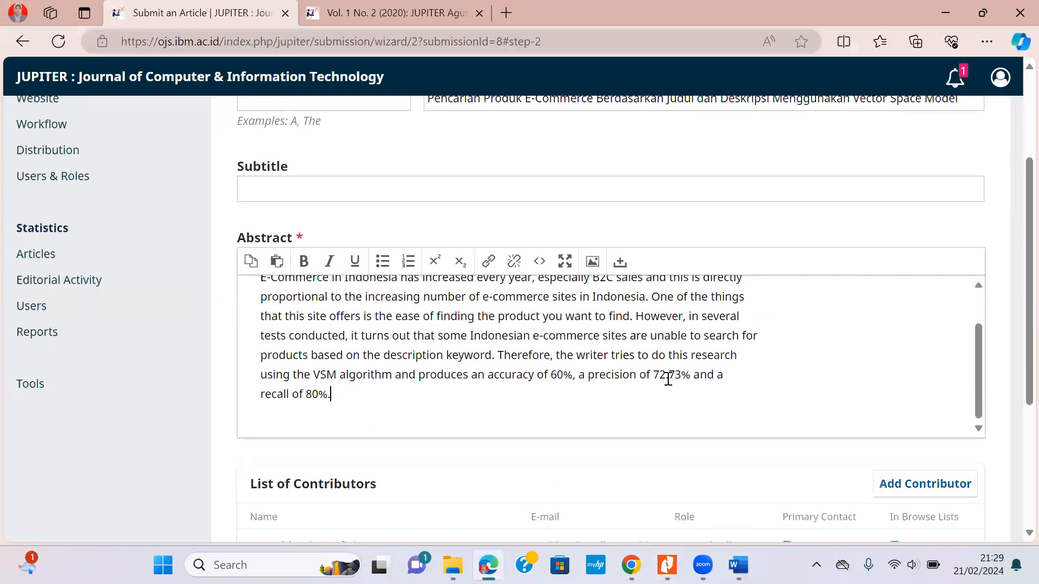
{"action": "scroll", "coordinate": [668, 379], "scroll_direction": "down", "scroll_amount": 3}
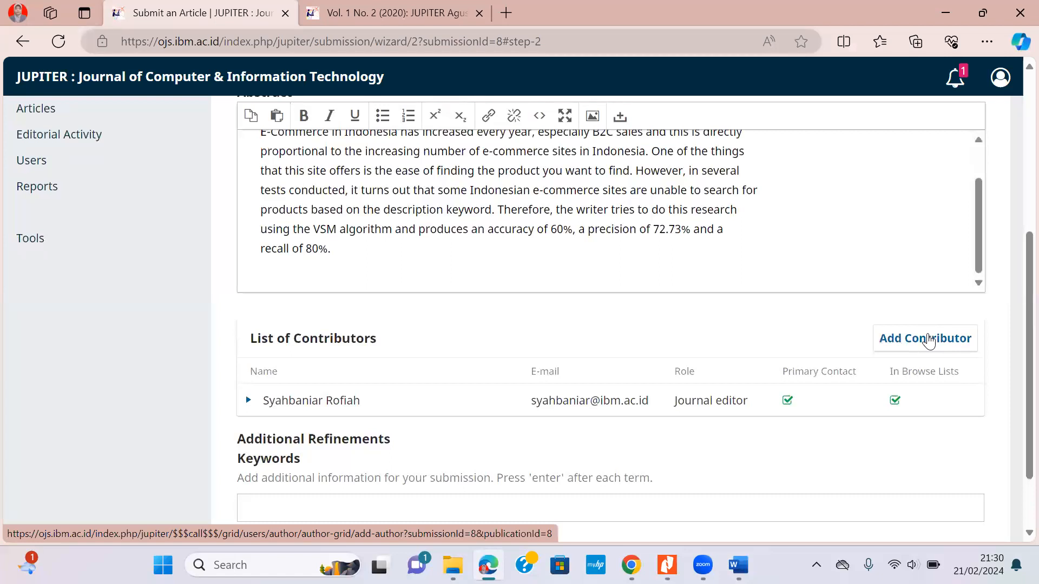
Start a new contributor and fill in Given and Family Name with the author's name copied from the PDF.
{"action": "left_click", "coordinate": [929, 341]}
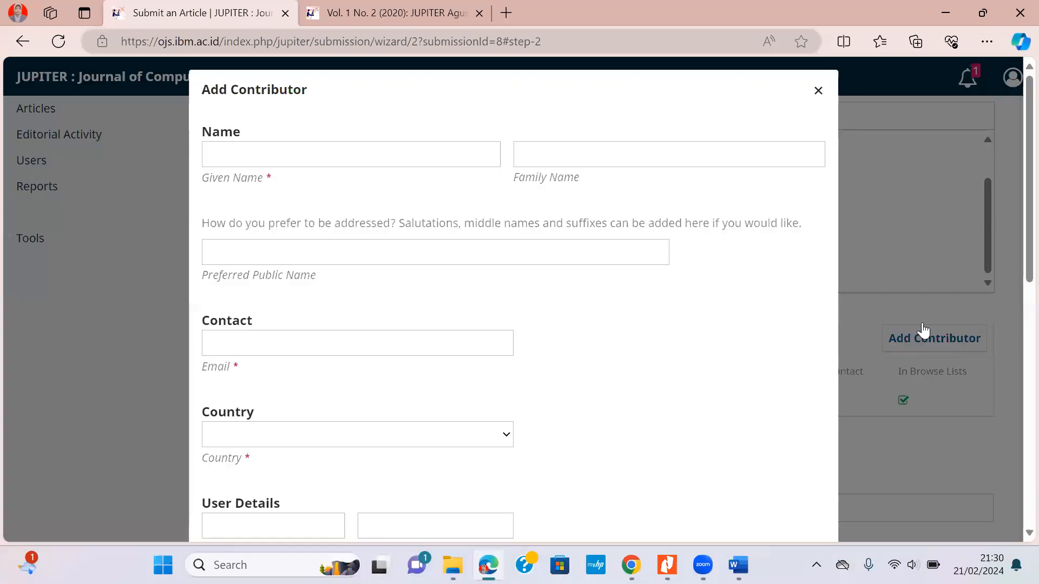
{"action": "left_click", "coordinate": [667, 565]}
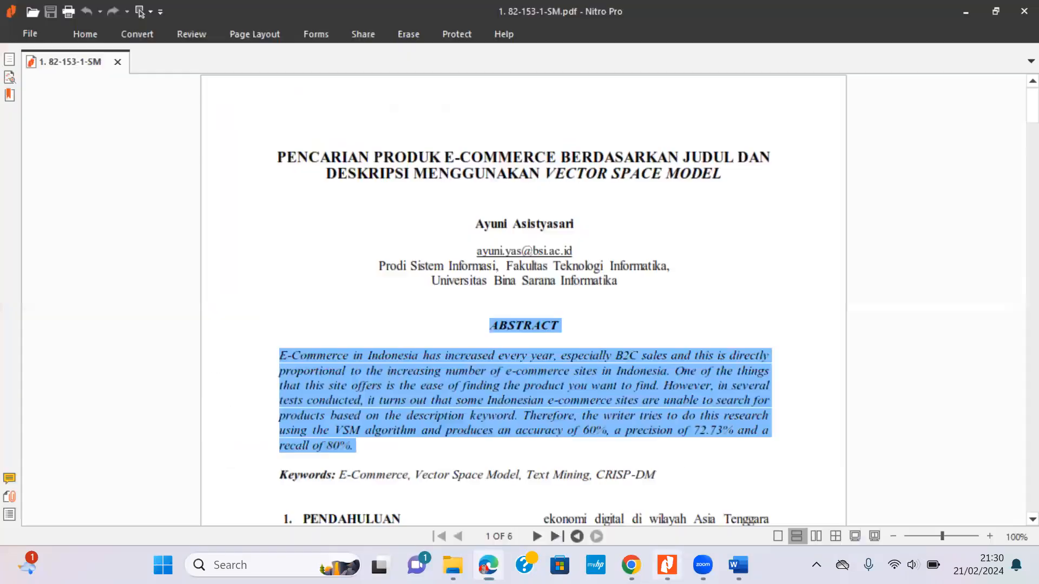
{"action": "left_click", "coordinate": [694, 247]}
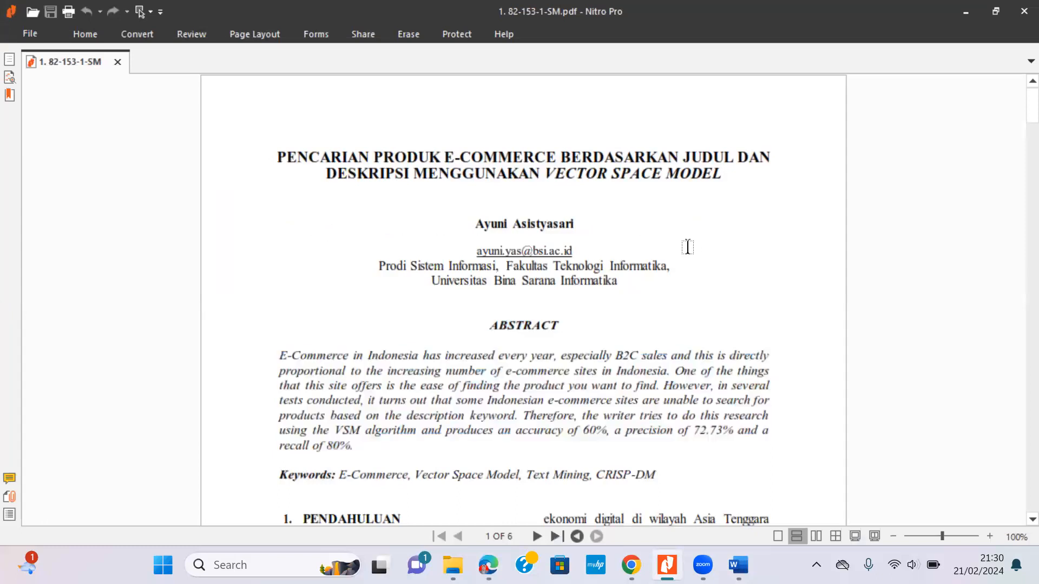
{"action": "left_click_drag", "start_coordinate": [471, 223], "coordinate": [583, 227]}
{"action": "key", "text": "ctrl+c"}
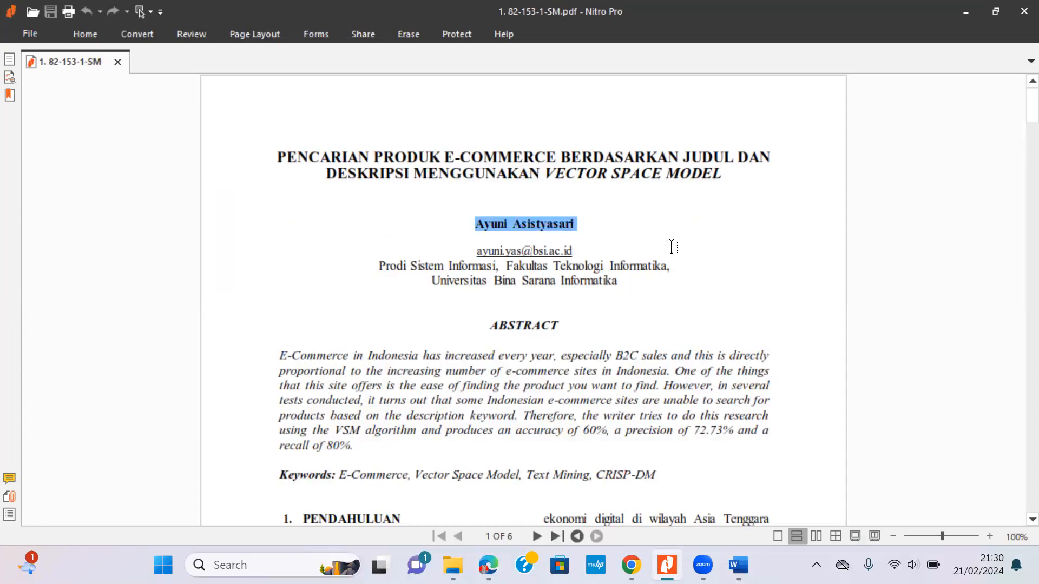
{"action": "key", "text": "alt+Tab"}
{"action": "left_click", "coordinate": [312, 157]}
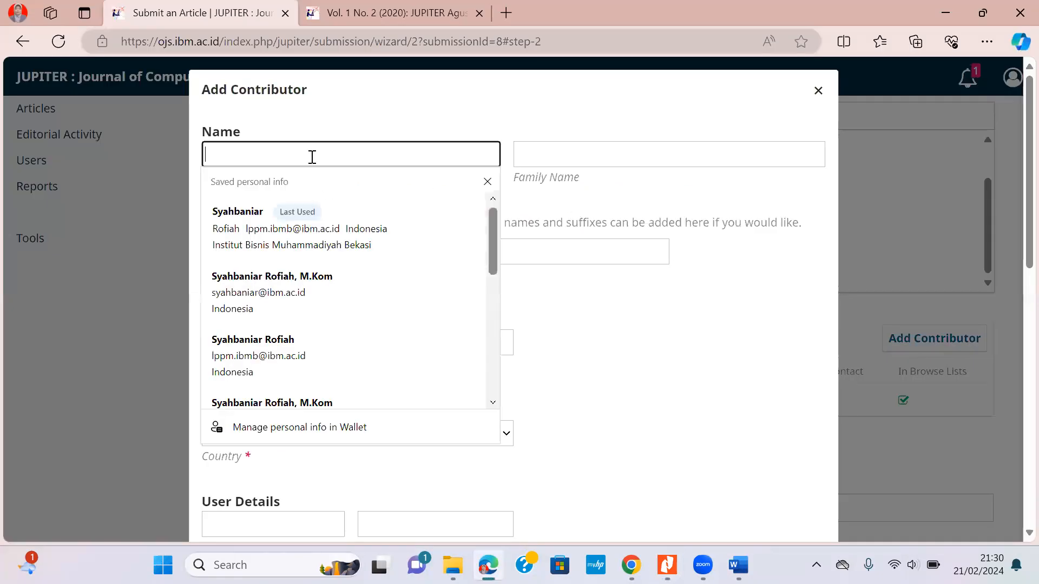
{"action": "key", "text": "ctrl+v"}
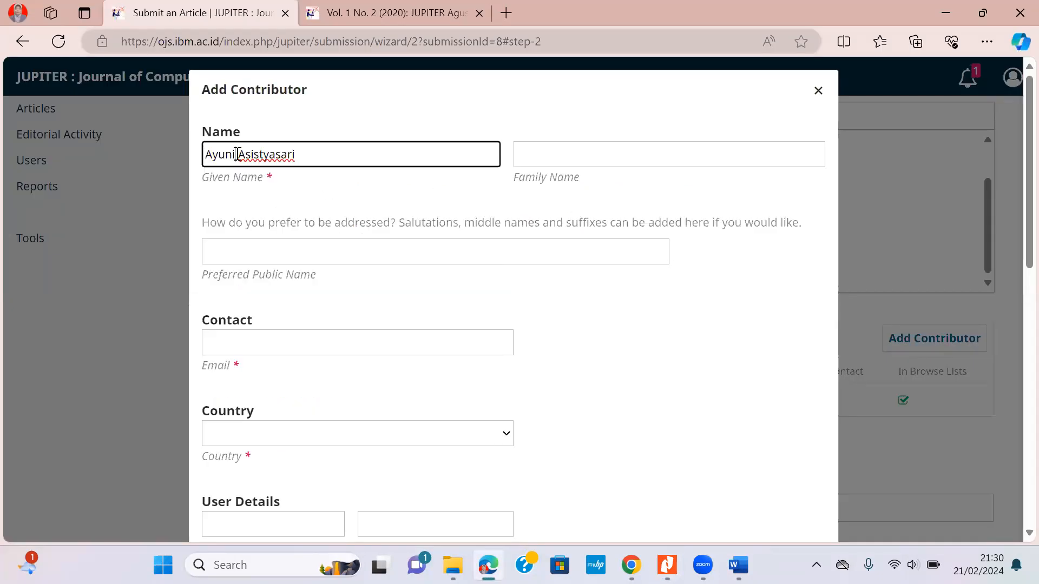
{"action": "left_click_drag", "start_coordinate": [237, 154], "coordinate": [305, 154]}
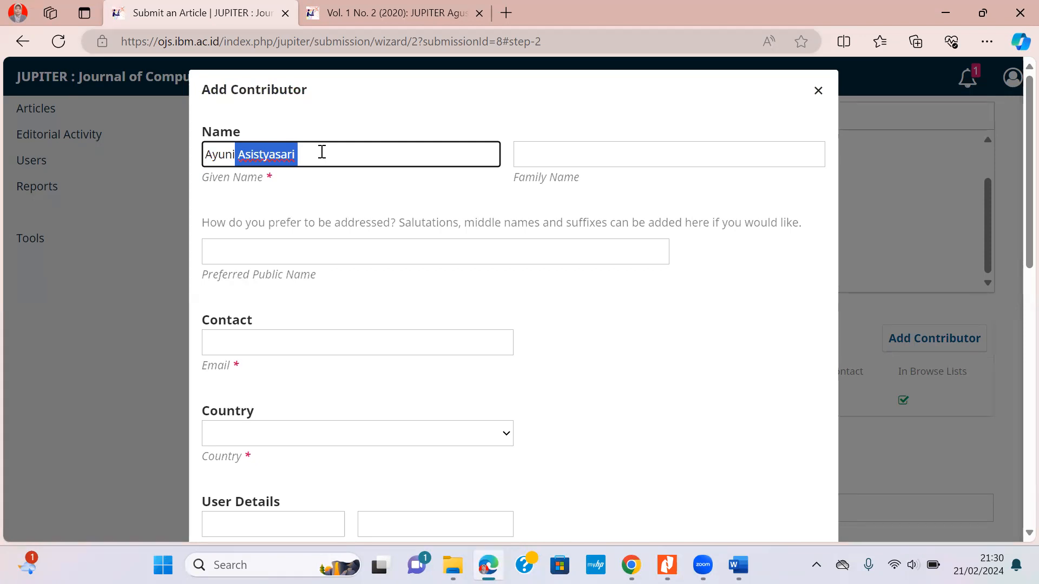
{"action": "key", "text": "ctrl+x"}
{"action": "left_click", "coordinate": [563, 144]}
{"action": "key", "text": "ctrl+v"}
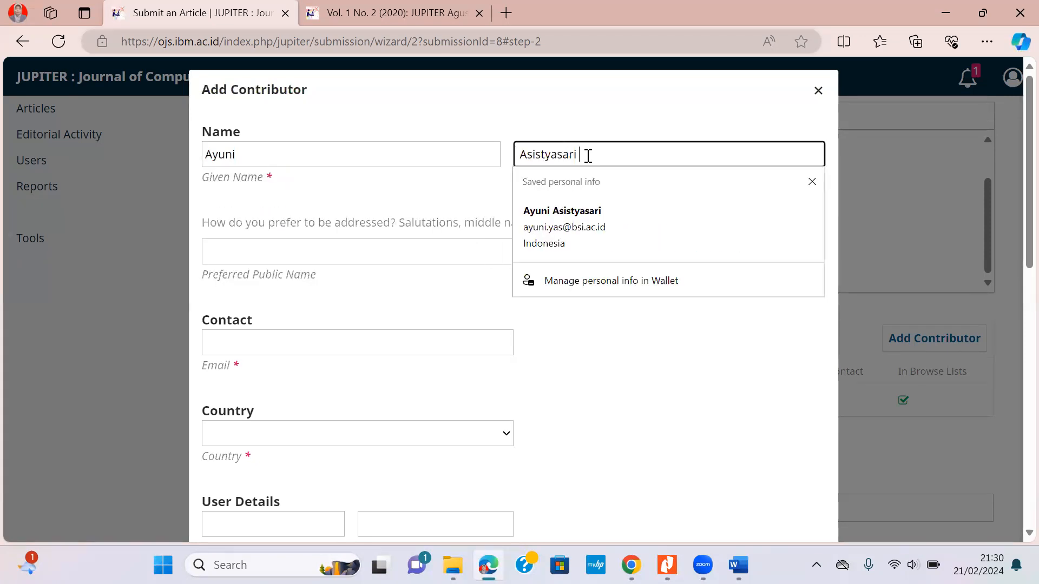
{"action": "left_click", "coordinate": [332, 155]}
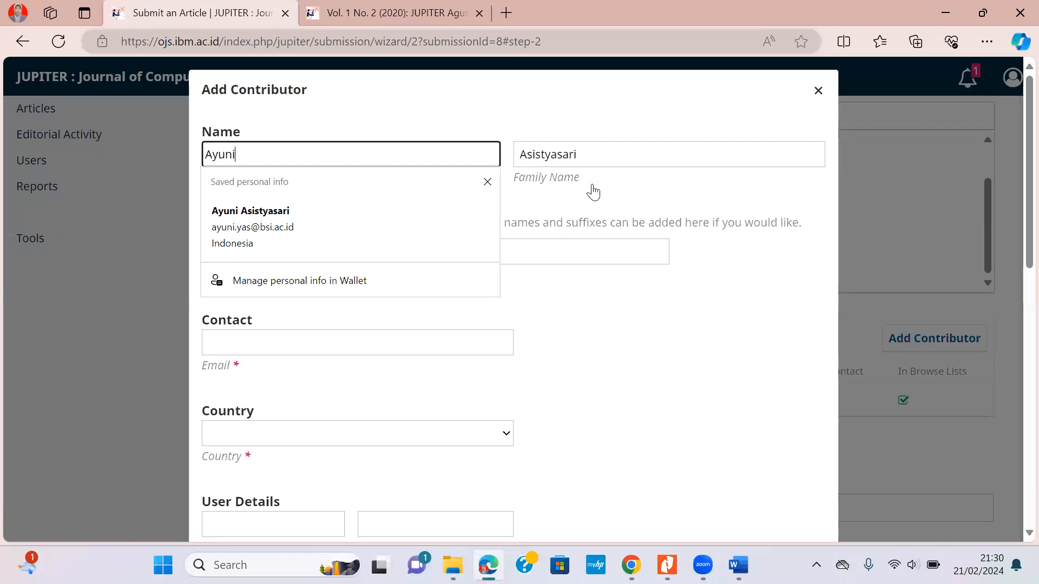
{"action": "left_click", "coordinate": [611, 153]}
{"action": "double_click", "coordinate": [611, 152]}
{"action": "left_click", "coordinate": [612, 152]}
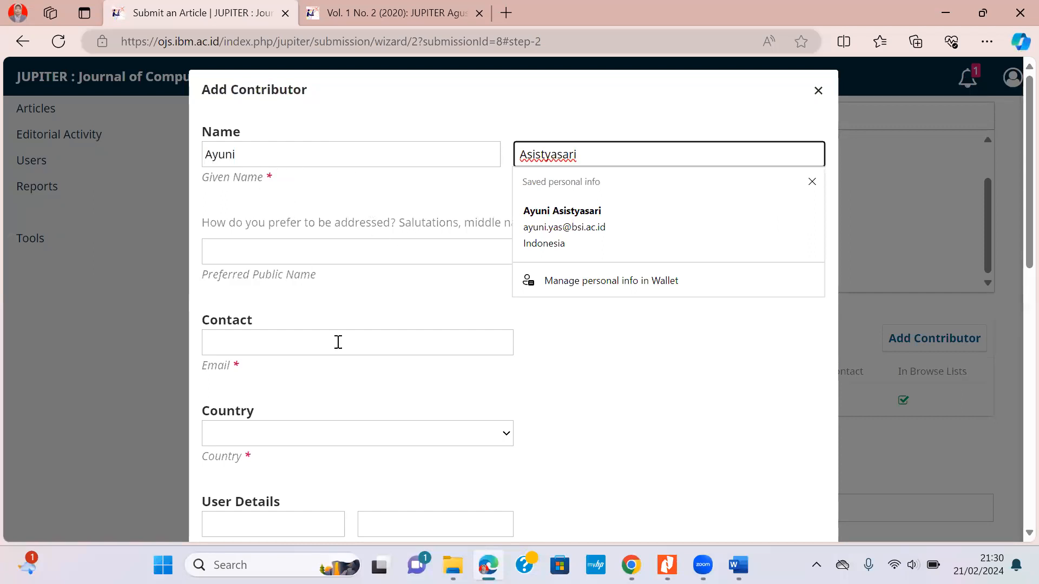
Fill in the author's e-mail from saved suggestions and set Country to Indonesia.
{"action": "left_click", "coordinate": [260, 345]}
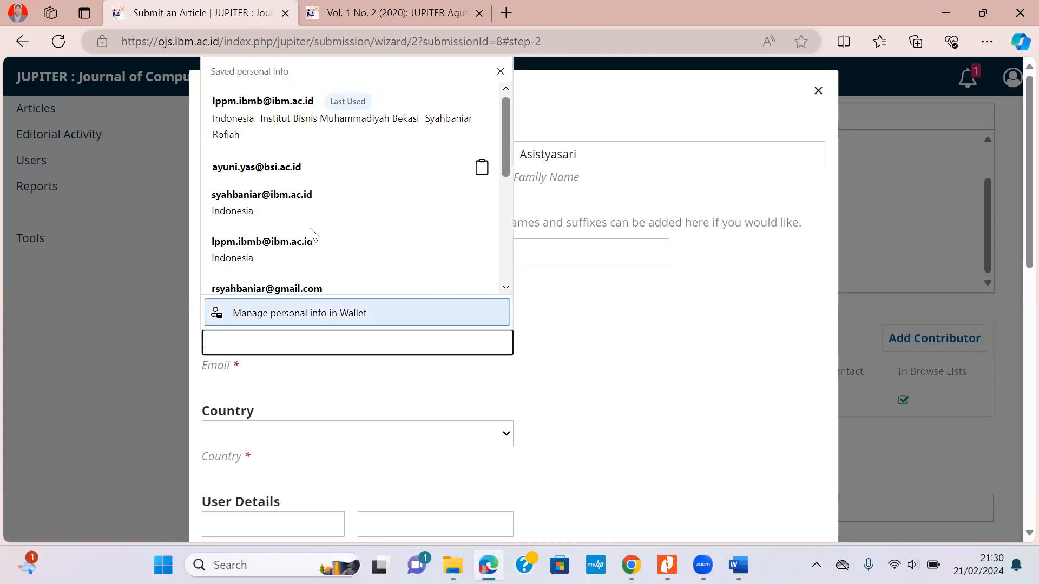
{"action": "scroll", "coordinate": [271, 149], "scroll_direction": "down", "scroll_amount": 1}
{"action": "left_click", "coordinate": [271, 142]}
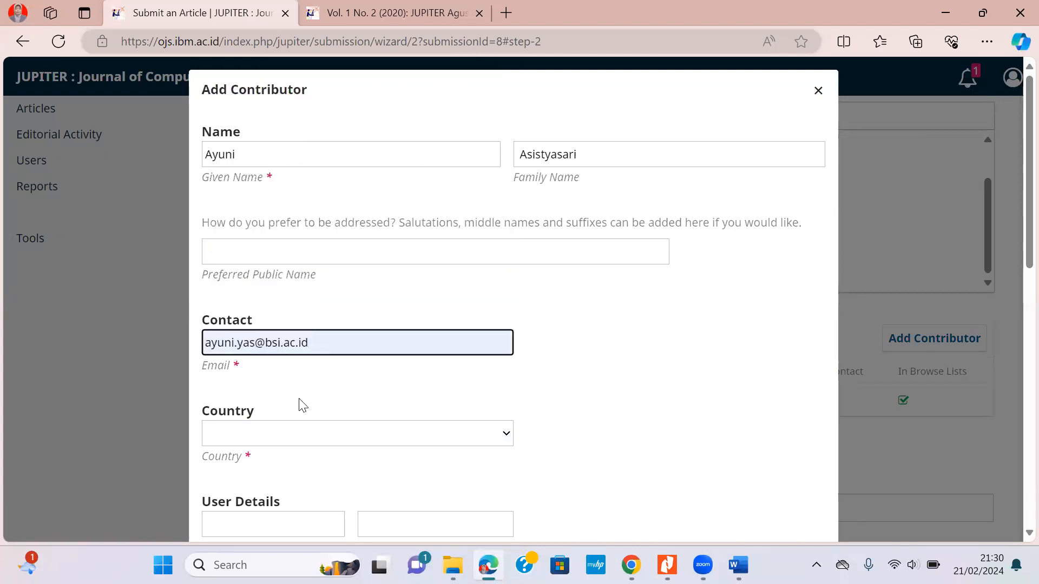
{"action": "scroll", "coordinate": [346, 368], "scroll_direction": "down", "scroll_amount": 3}
{"action": "left_click", "coordinate": [330, 296]}
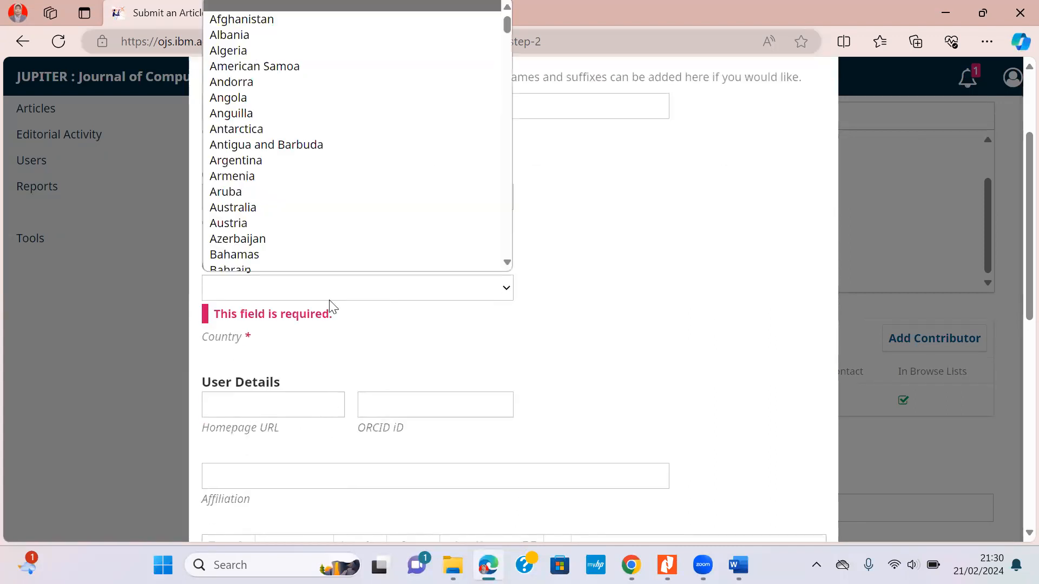
{"action": "type", "text": "indonesia"}
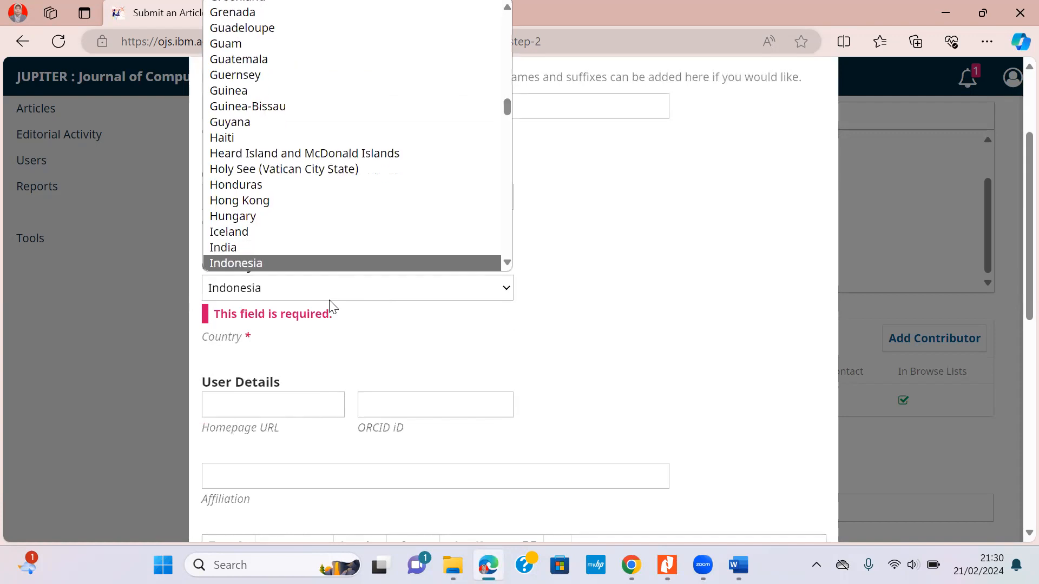
{"action": "key", "text": "Return"}
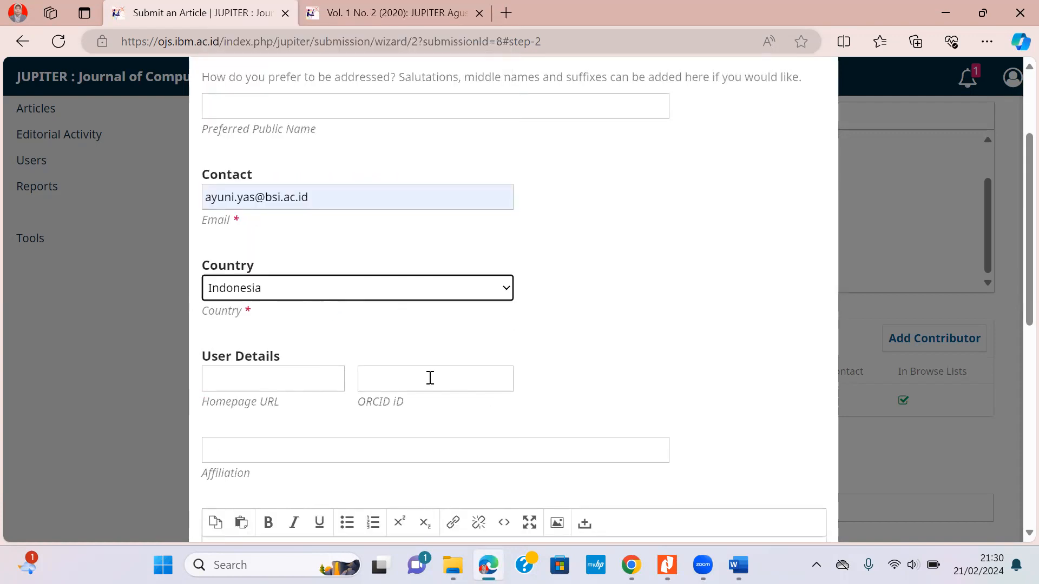
Paste both affiliation lines from the article PDF into the Affiliation field.
{"action": "scroll", "coordinate": [397, 329], "scroll_direction": "down", "scroll_amount": 2}
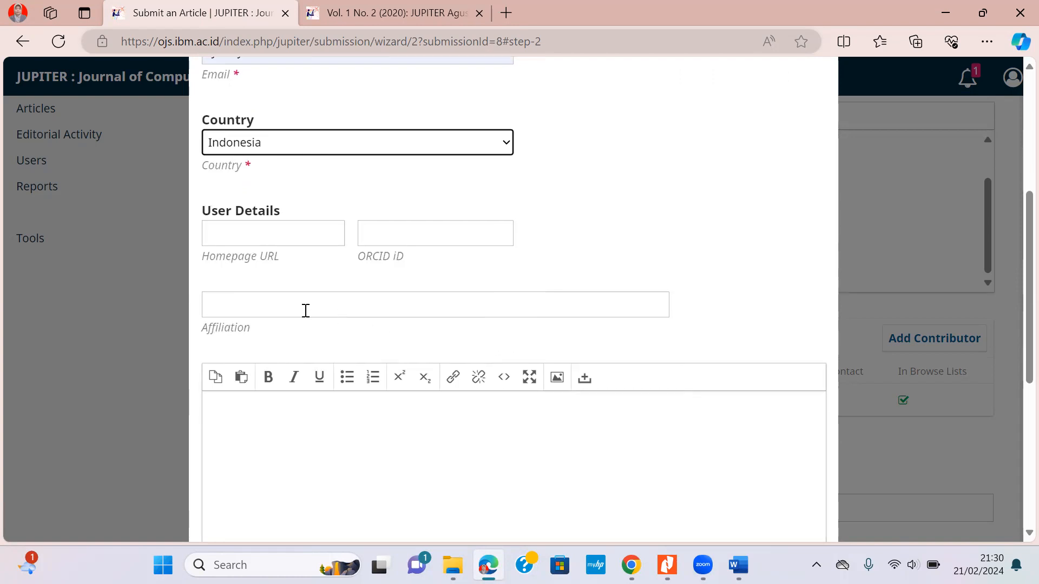
{"action": "left_click", "coordinate": [306, 310]}
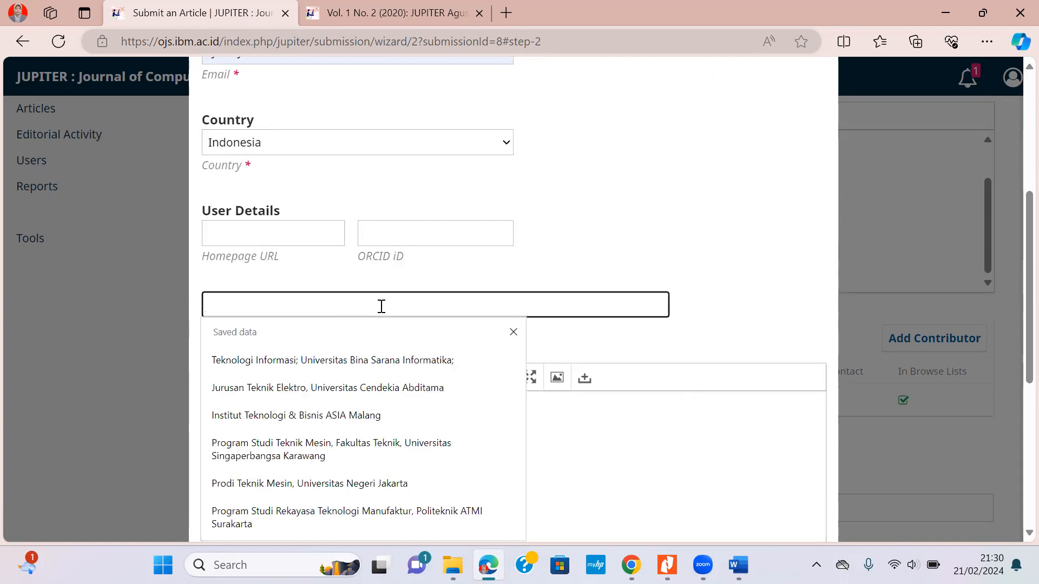
{"action": "key", "text": "alt+Tab"}
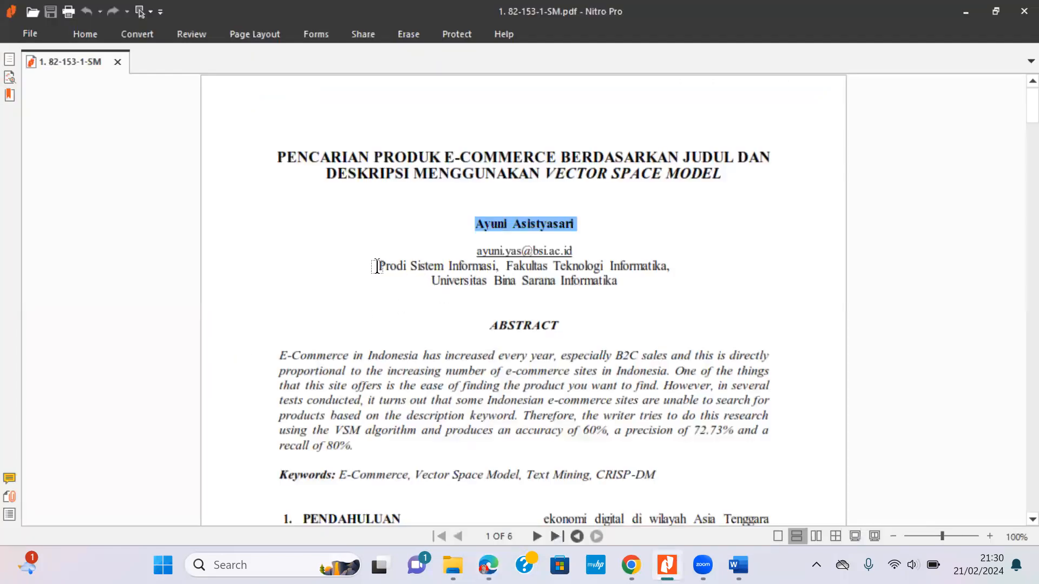
{"action": "left_click_drag", "start_coordinate": [474, 267], "coordinate": [672, 282]}
{"action": "key", "text": "ctrl+c"}
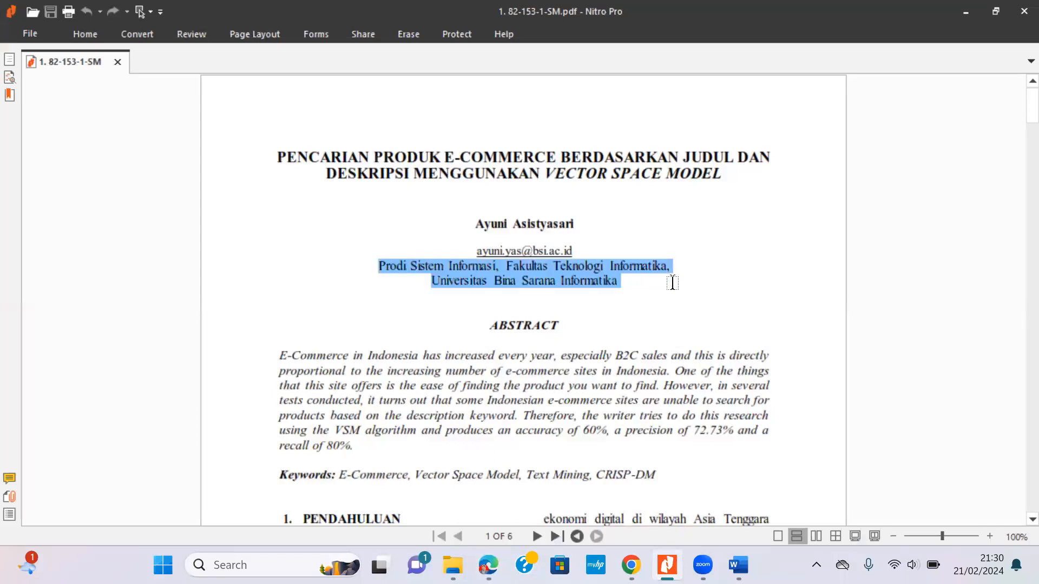
{"action": "key", "text": "alt+Tab"}
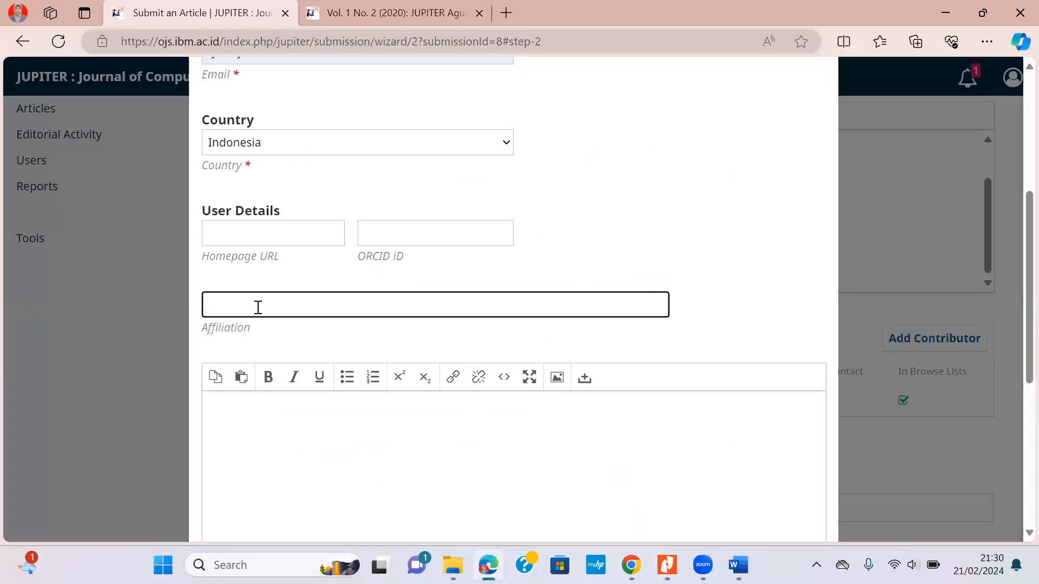
{"action": "key", "text": "ctrl+v"}
{"action": "scroll", "coordinate": [622, 297], "scroll_direction": "down", "scroll_amount": 5}
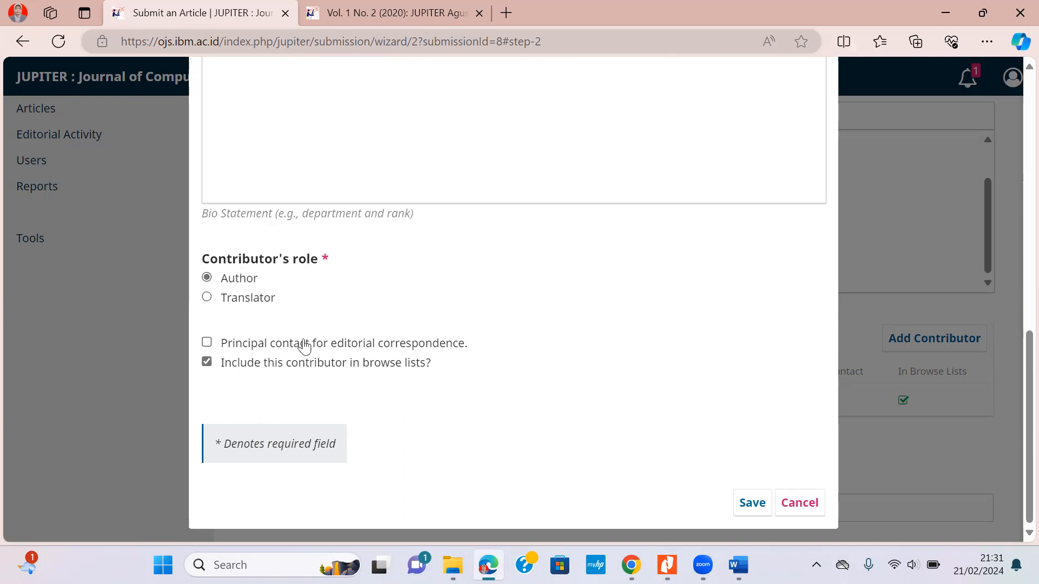
Make the author principal contact and save the contributor.
{"action": "left_click", "coordinate": [207, 343]}
{"action": "scroll", "coordinate": [637, 373], "scroll_direction": "up", "scroll_amount": 9}
{"action": "scroll", "coordinate": [636, 374], "scroll_direction": "up", "scroll_amount": 3}
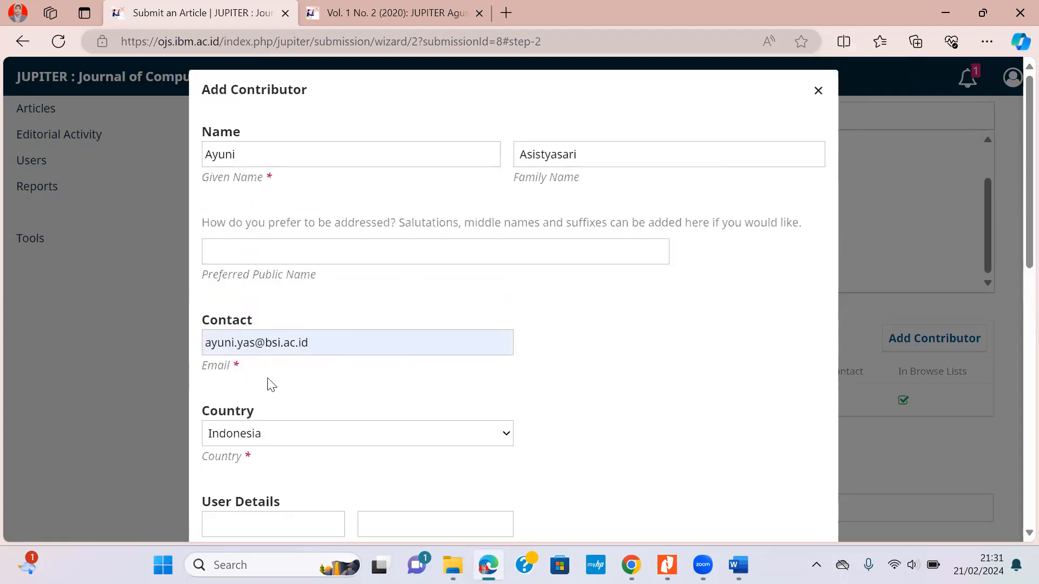
{"action": "scroll", "coordinate": [680, 397], "scroll_direction": "down", "scroll_amount": 10}
{"action": "scroll", "coordinate": [698, 395], "scroll_direction": "down", "scroll_amount": 1}
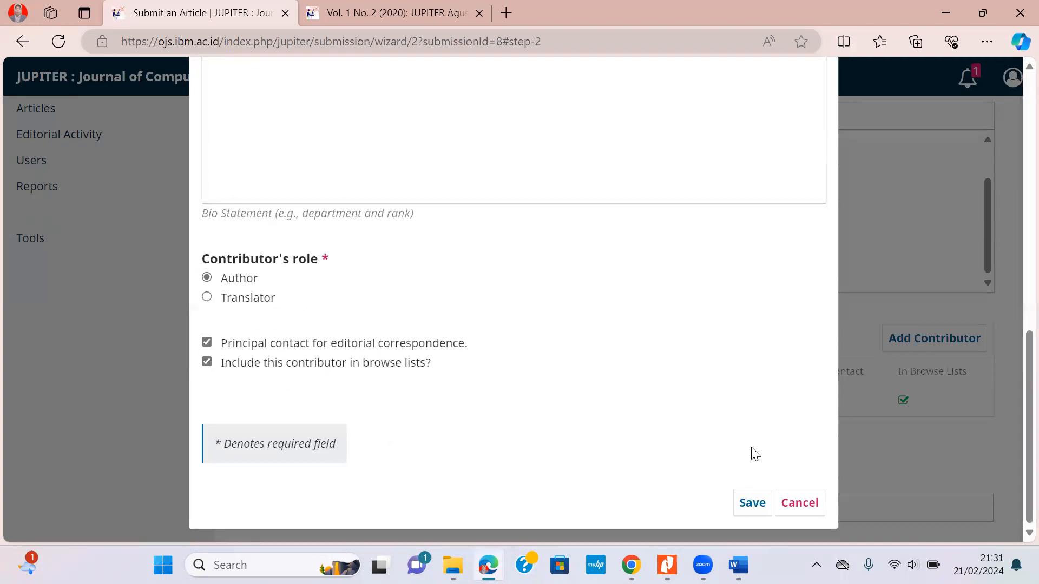
{"action": "left_click", "coordinate": [752, 503]}
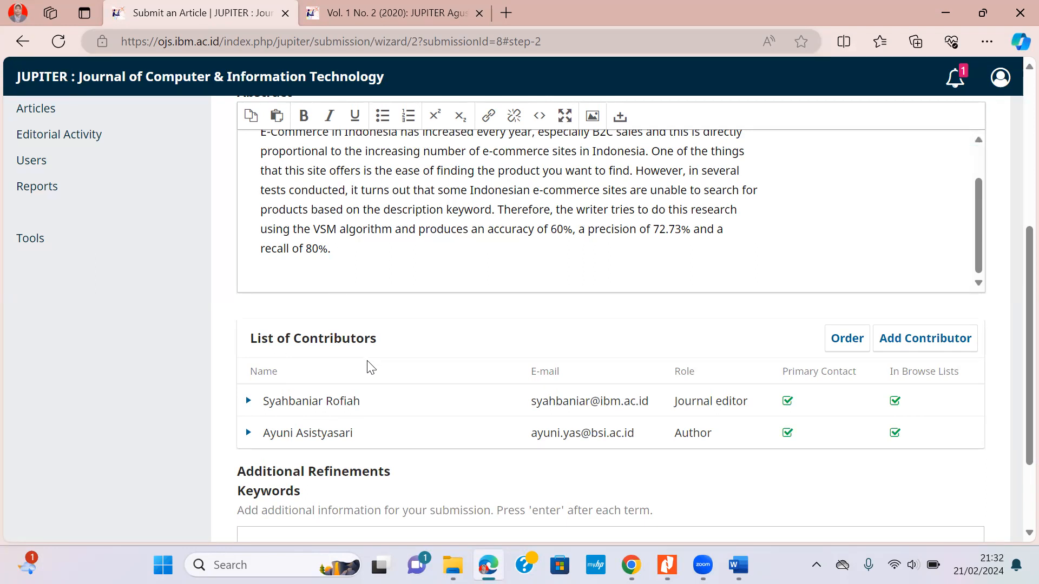
Delete the journal editor from the contributors and open a blank Add Contributor form.
{"action": "left_click", "coordinate": [249, 403]}
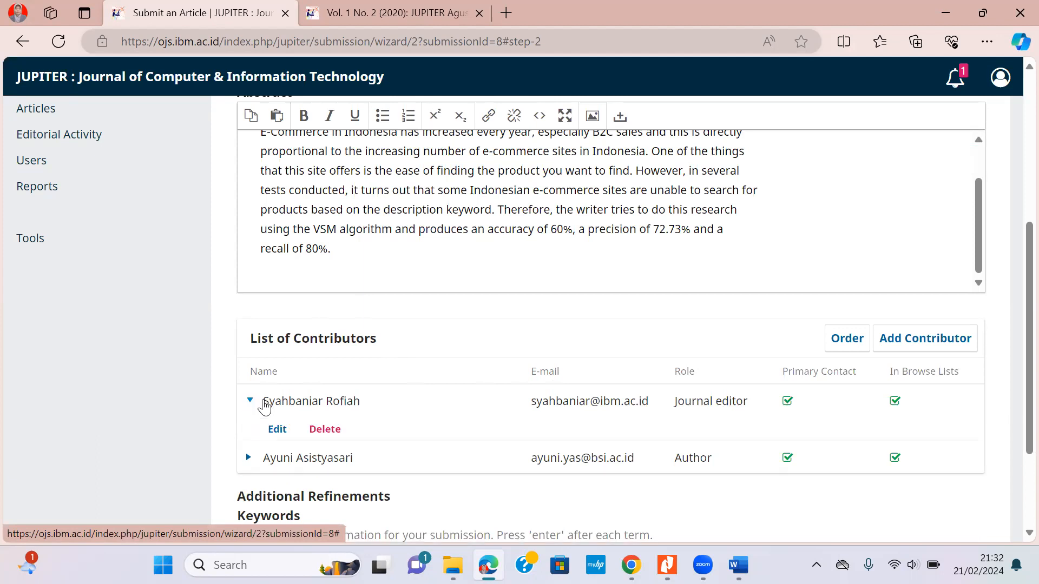
{"action": "left_click", "coordinate": [324, 430]}
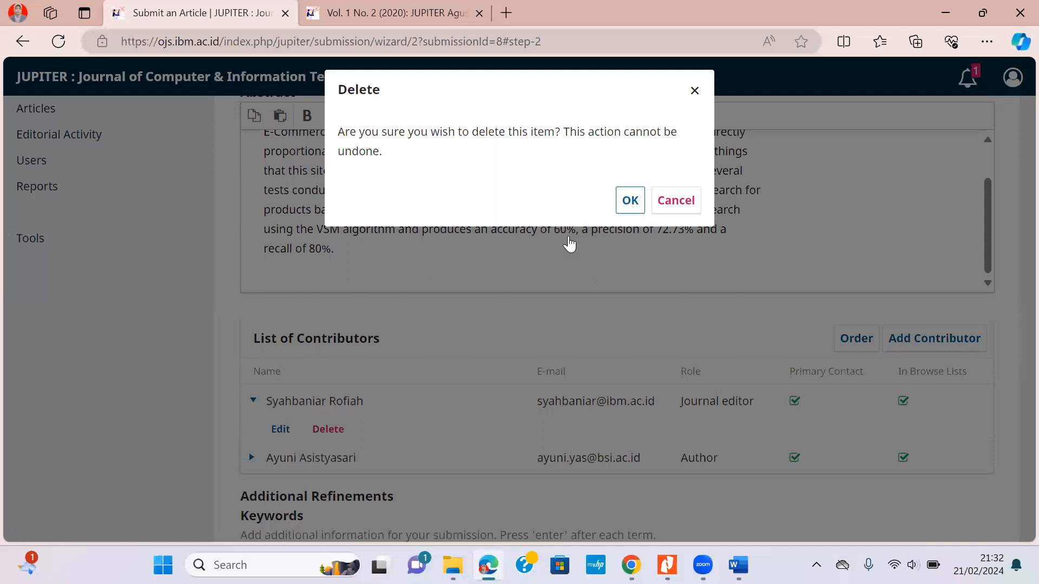
{"action": "key", "text": "Return"}
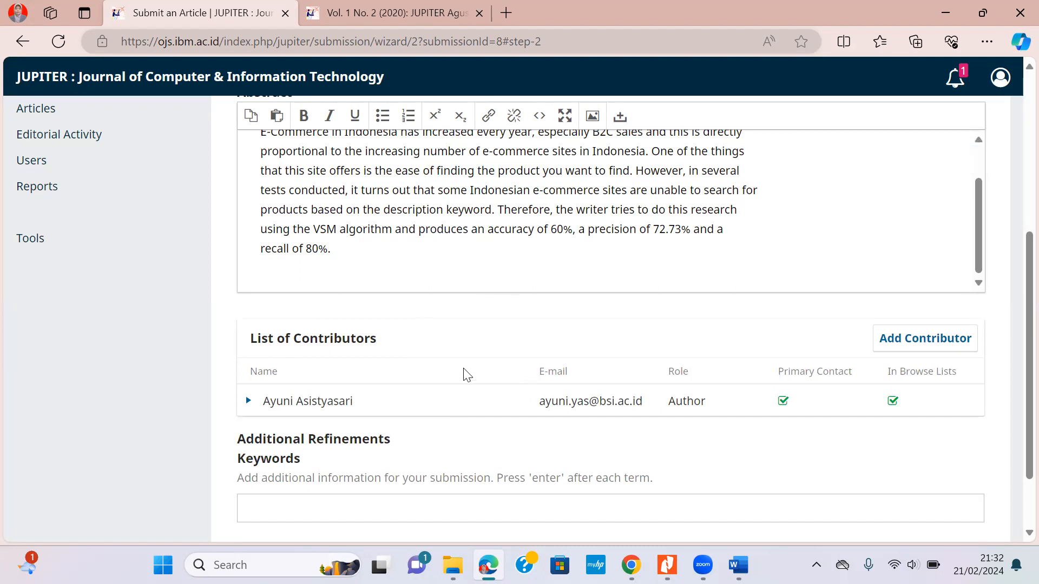
{"action": "left_click", "coordinate": [934, 349]}
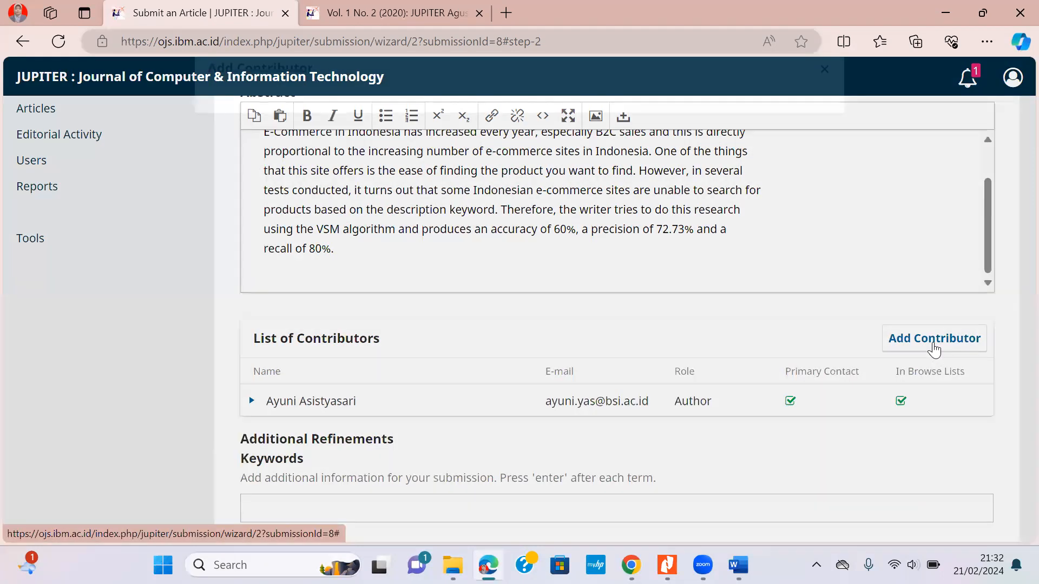
{"action": "left_click", "coordinate": [384, 155]}
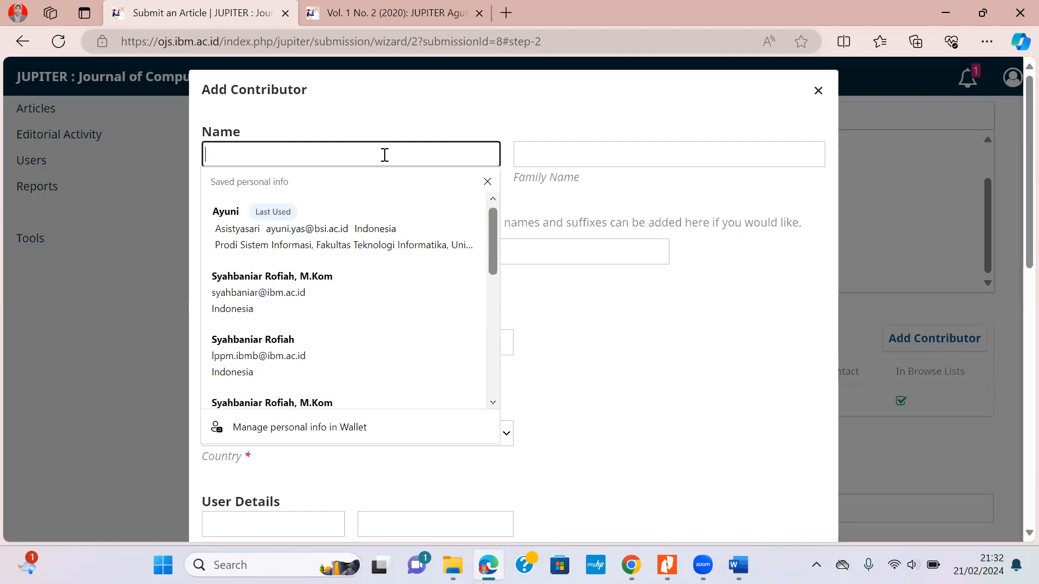
Enter the second author's given name, family name and e-mail address.
{"action": "type", "text": "Rist"}
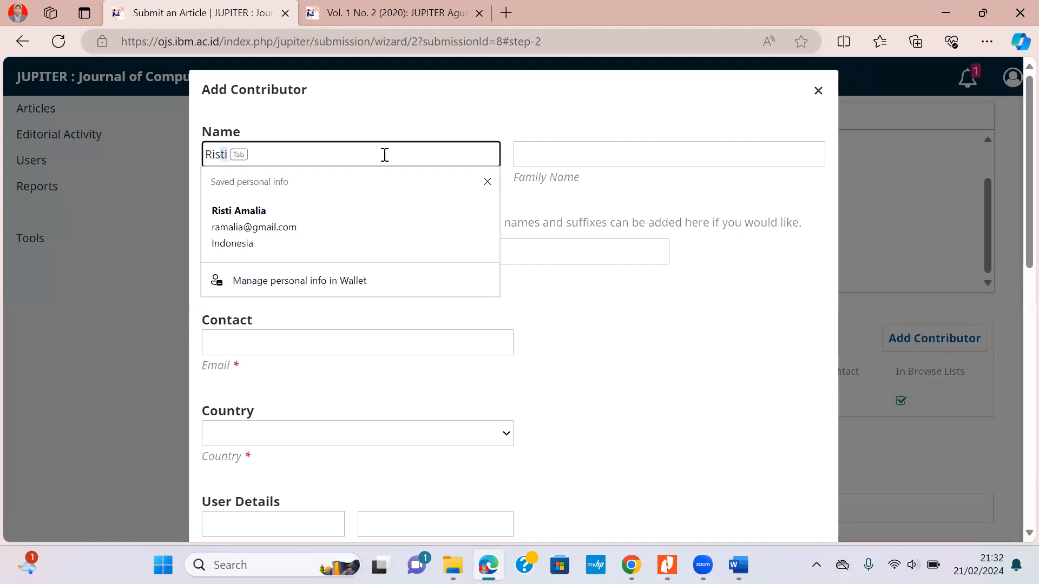
{"action": "key", "text": "BackSpace"}
{"action": "key", "text": "BackSpace"}
{"action": "key", "text": "BackSpace"}
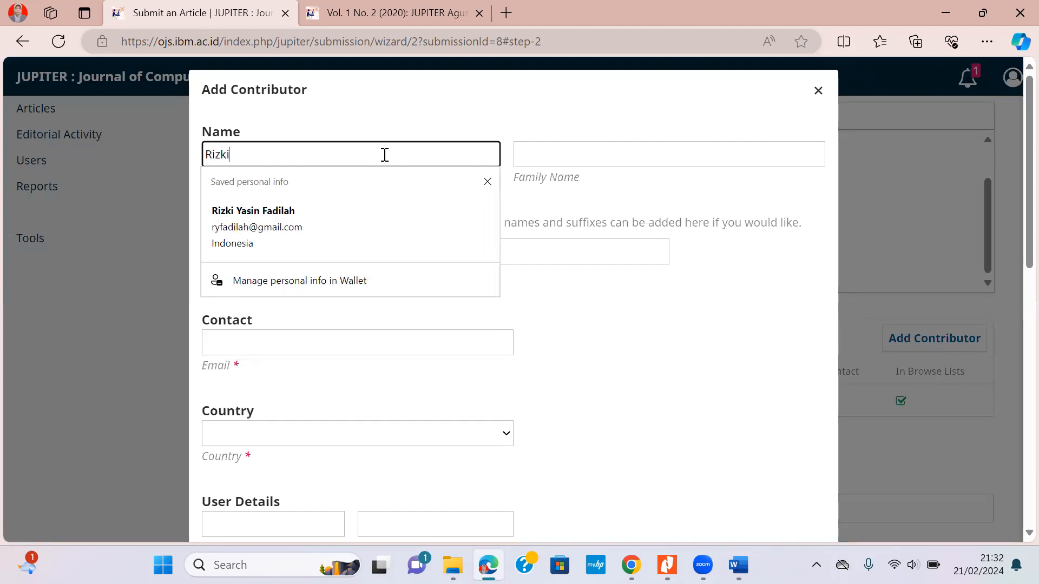
{"action": "key", "text": "Tab"}
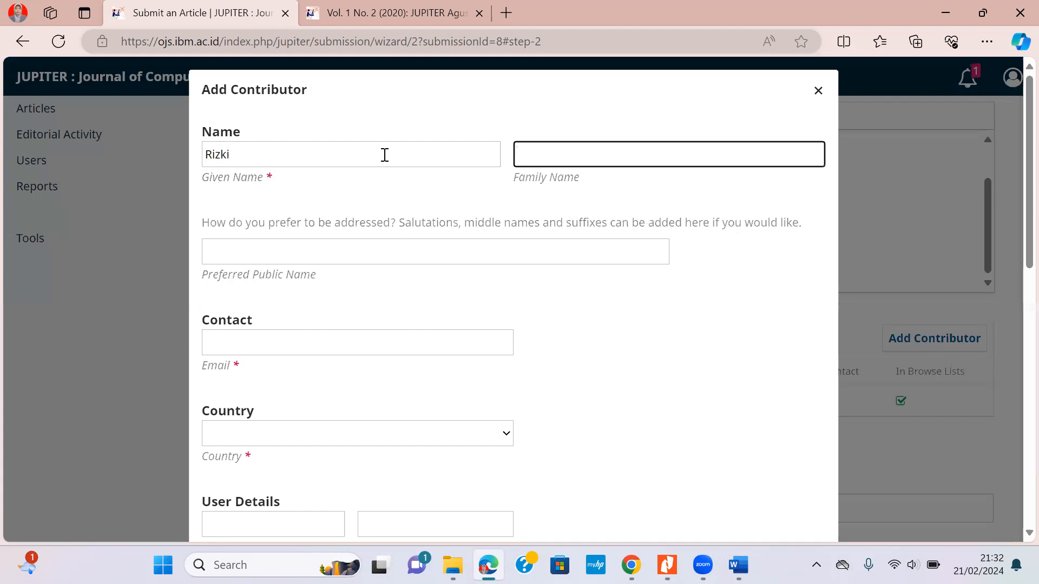
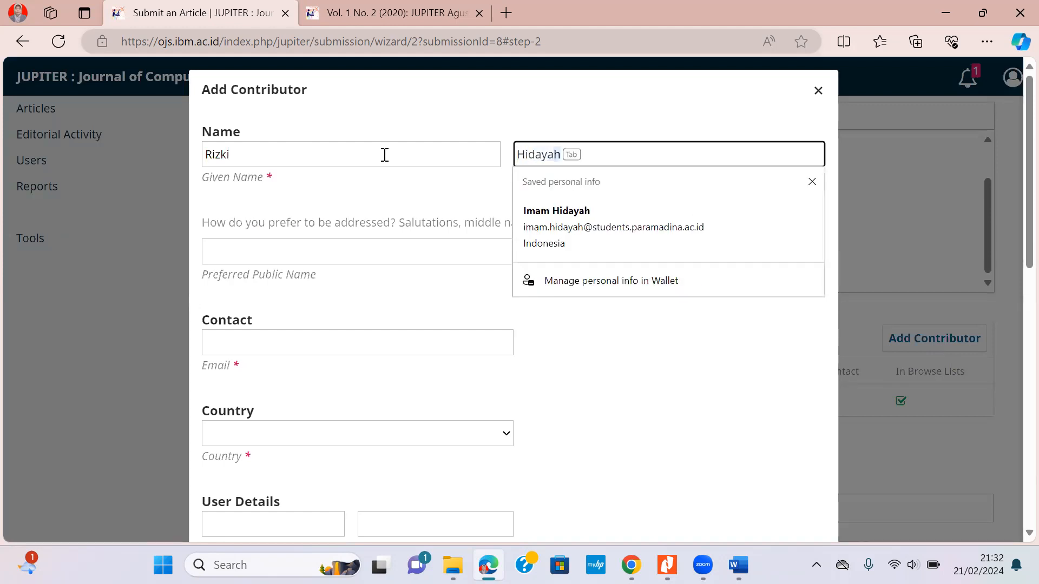
{"action": "left_click", "coordinate": [283, 335]}
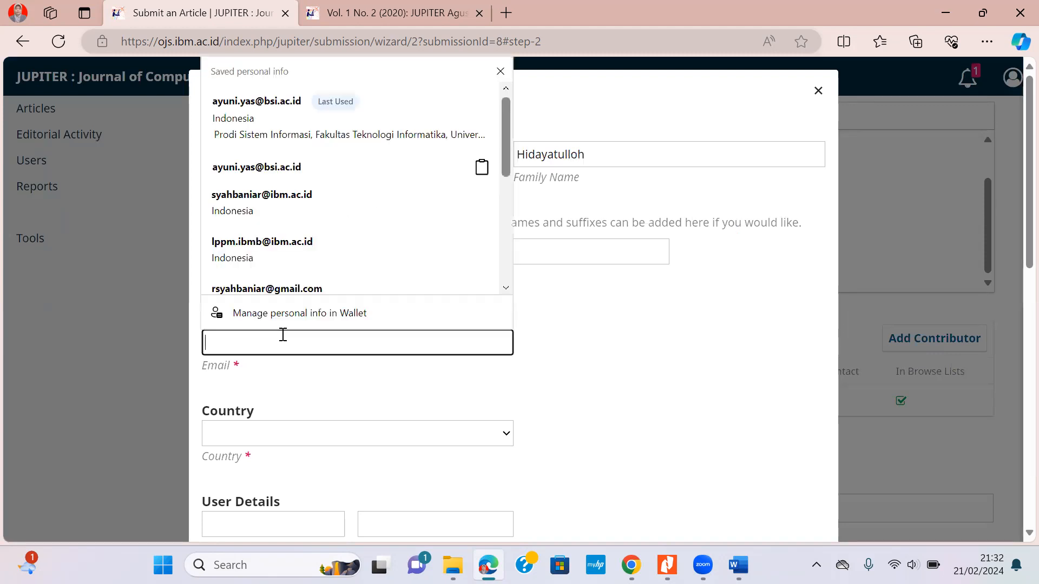
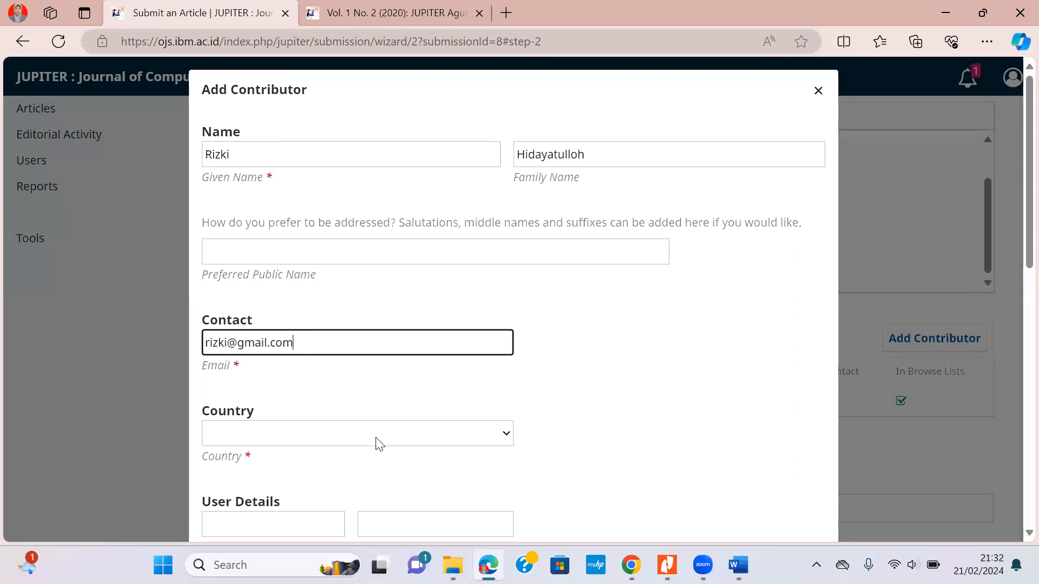
Set Country to Indonesia, affiliation Jurusan Teknik Elektro, Universitas Cendekia Abditama, and role Author.
{"action": "left_click", "coordinate": [379, 443]}
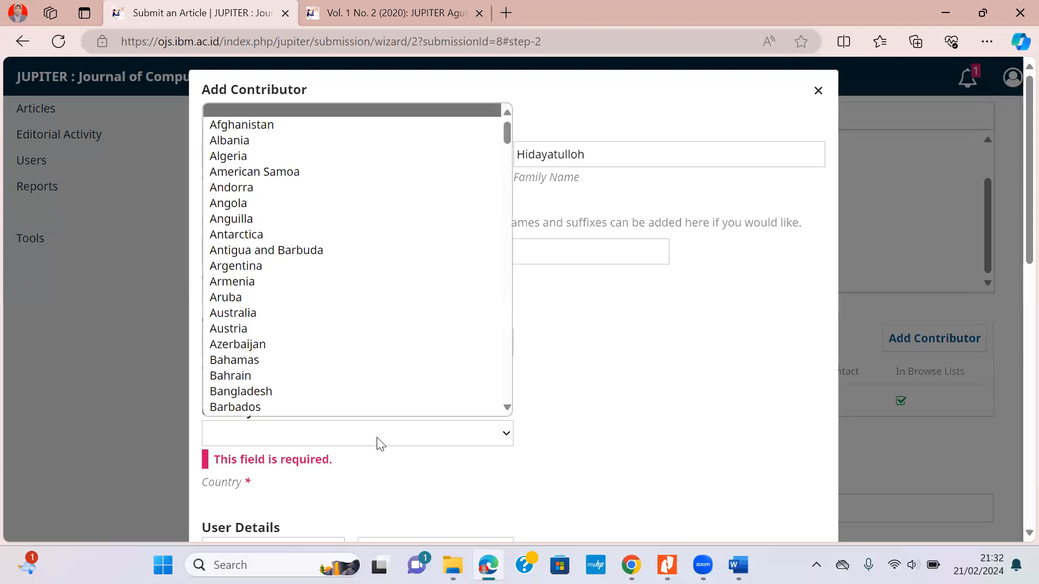
{"action": "type", "text": "indo"}
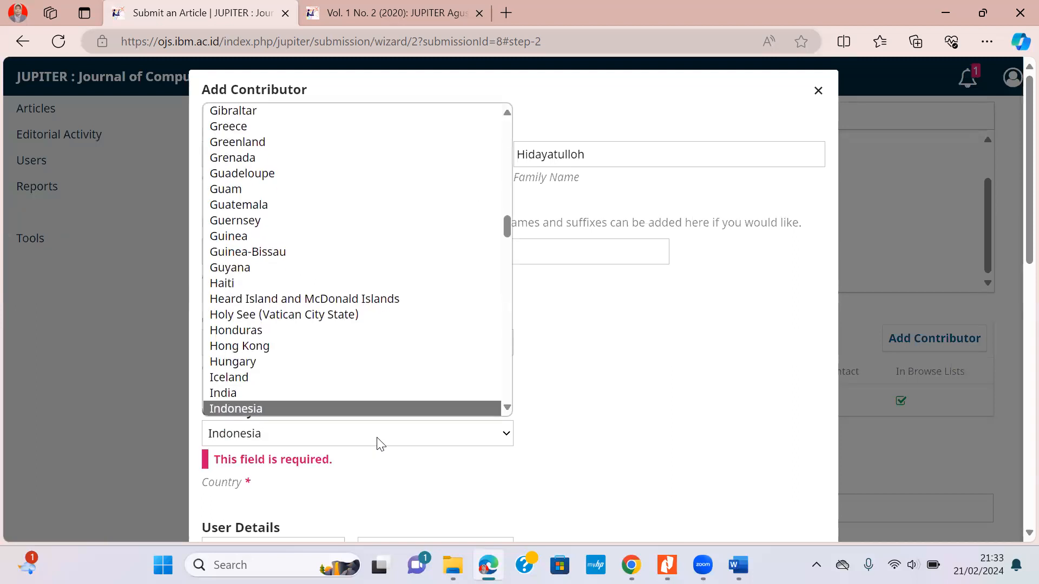
{"action": "key", "text": "Return"}
{"action": "scroll", "coordinate": [474, 352], "scroll_direction": "down", "scroll_amount": 5}
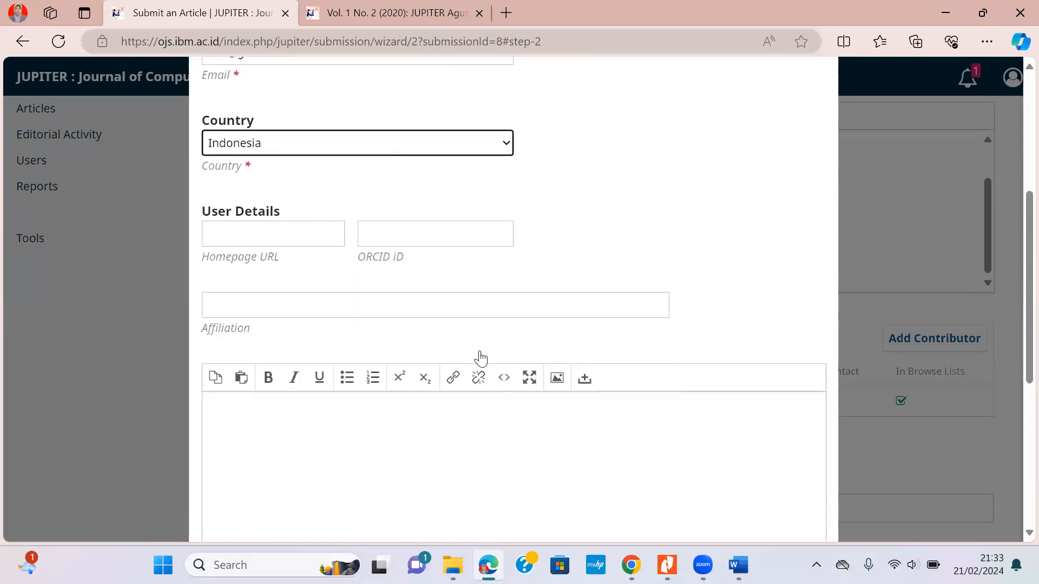
{"action": "left_click", "coordinate": [227, 309]}
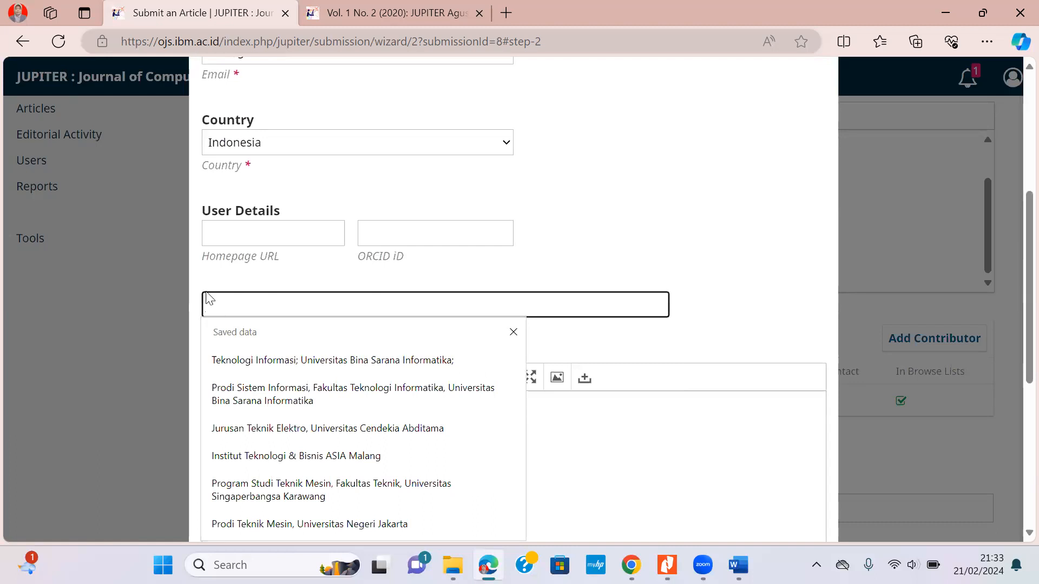
{"action": "left_click", "coordinate": [349, 436]}
{"action": "scroll", "coordinate": [580, 342], "scroll_direction": "down", "scroll_amount": 4}
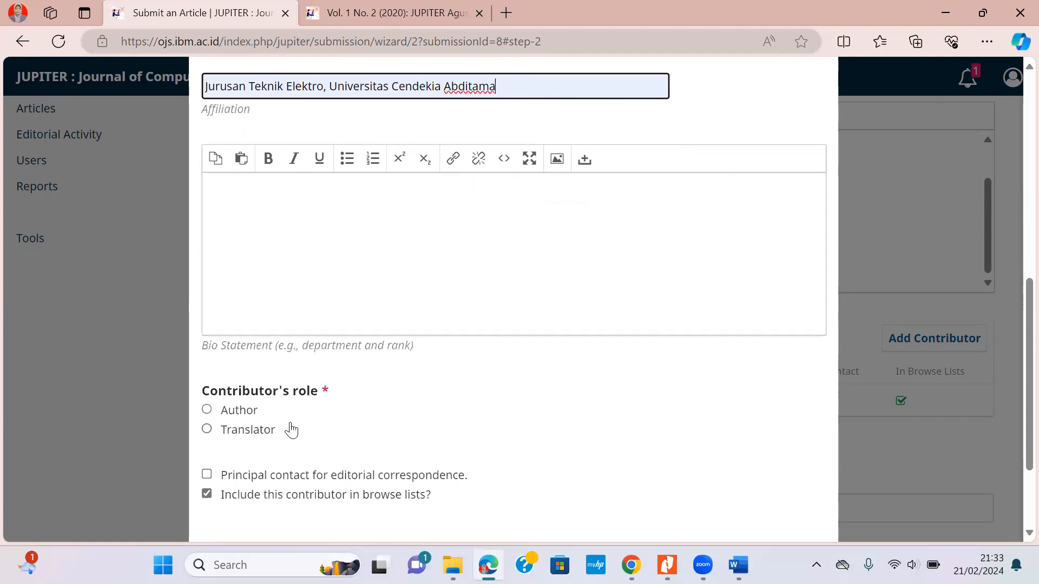
{"action": "left_click", "coordinate": [243, 414]}
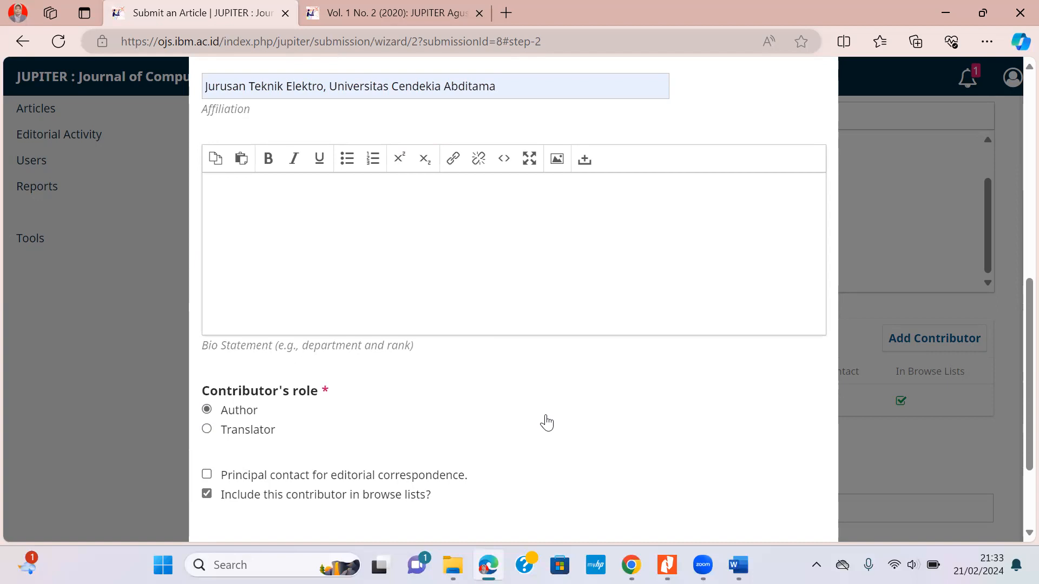
{"action": "scroll", "coordinate": [547, 422], "scroll_direction": "down", "scroll_amount": 3}
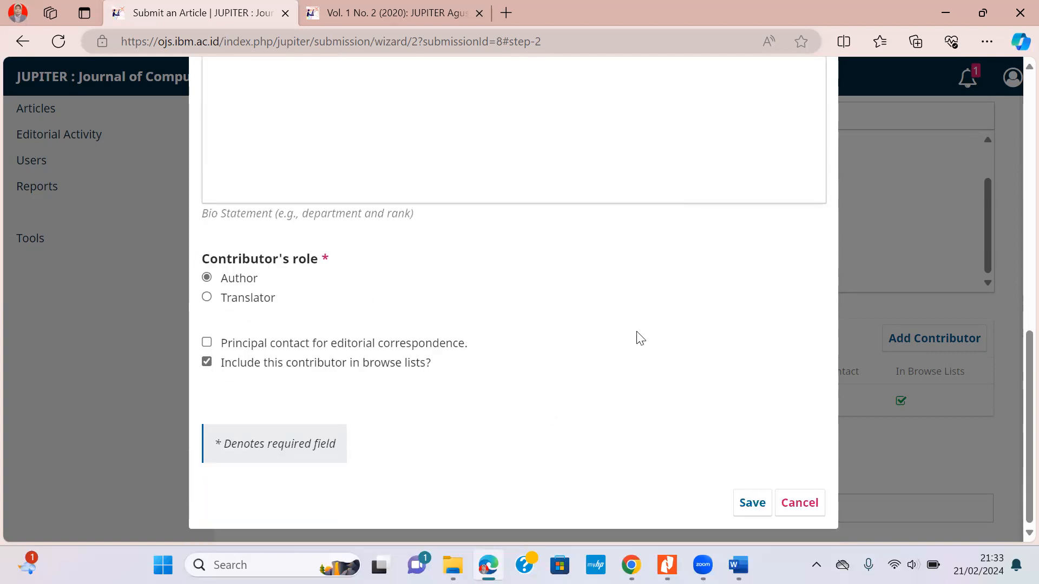
Save the second author and reorder the contributors so the new author is listed first.
{"action": "left_click", "coordinate": [752, 502]}
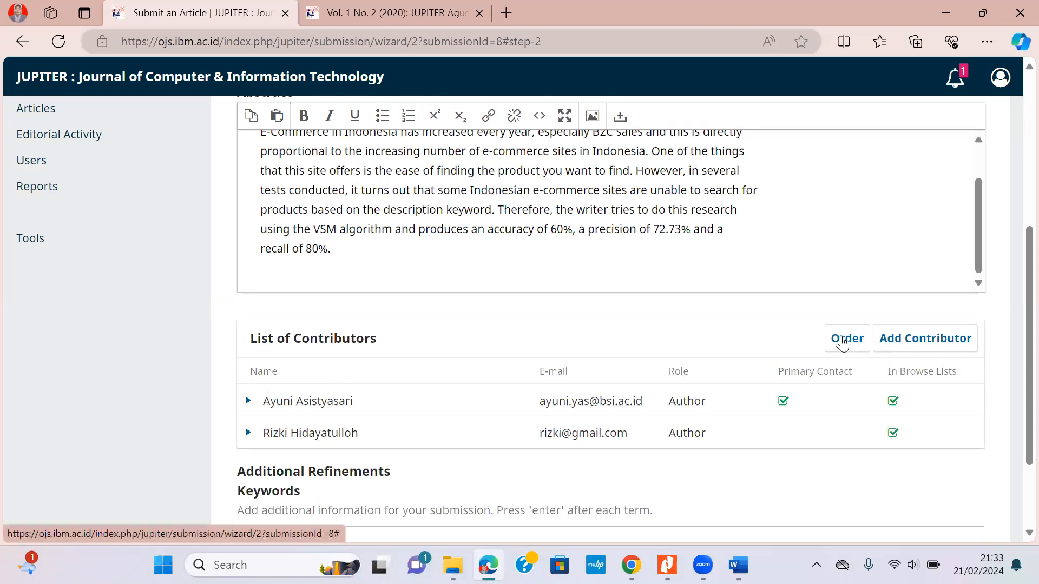
{"action": "left_click", "coordinate": [845, 341]}
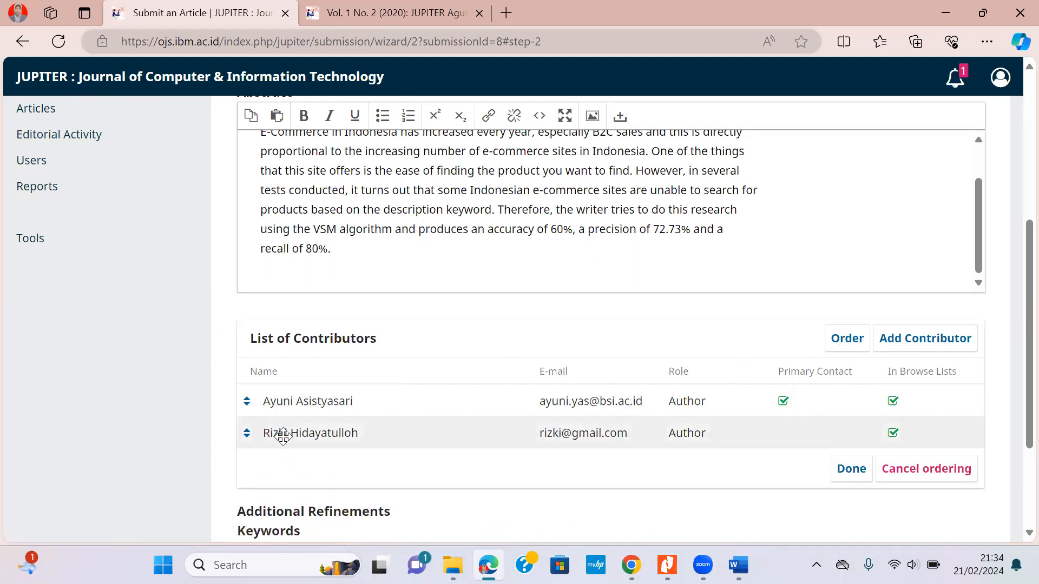
{"action": "left_click_drag", "start_coordinate": [282, 436], "coordinate": [288, 401]}
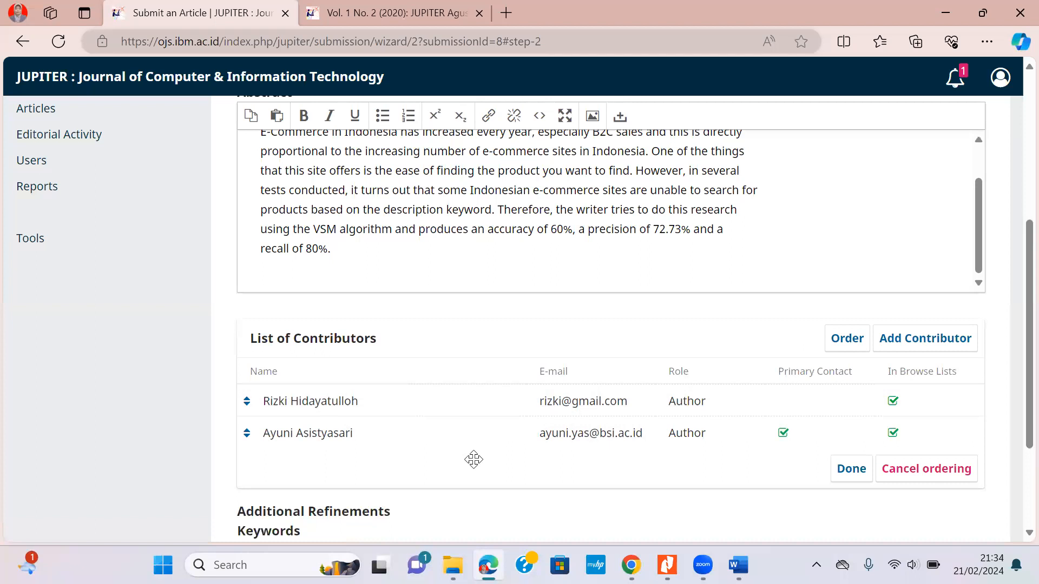
{"action": "left_click", "coordinate": [852, 469]}
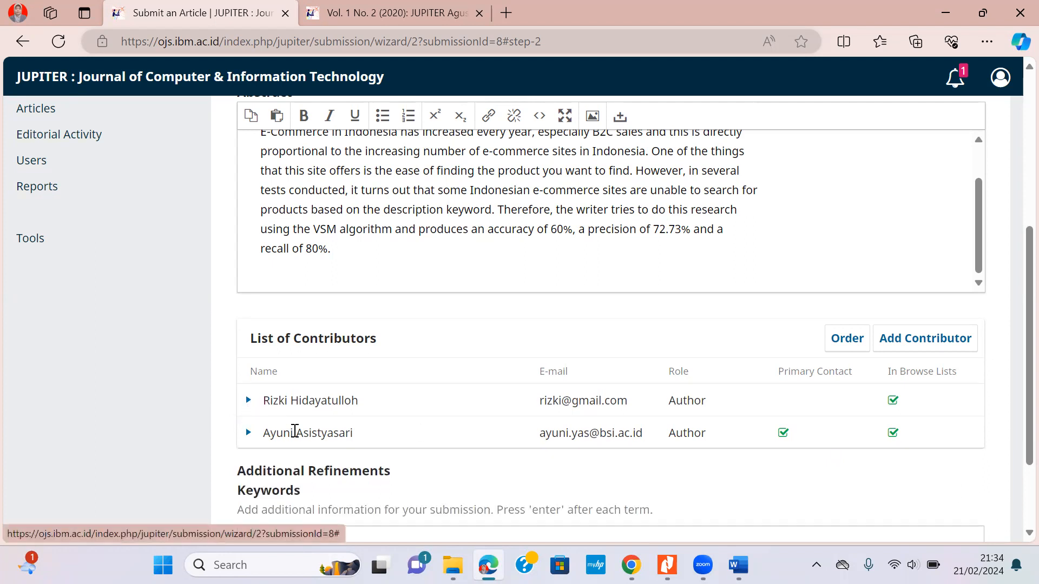
Delete the first-listed contributor, leaving only the co-author, and bring up the article PDF.
{"action": "left_click", "coordinate": [249, 402]}
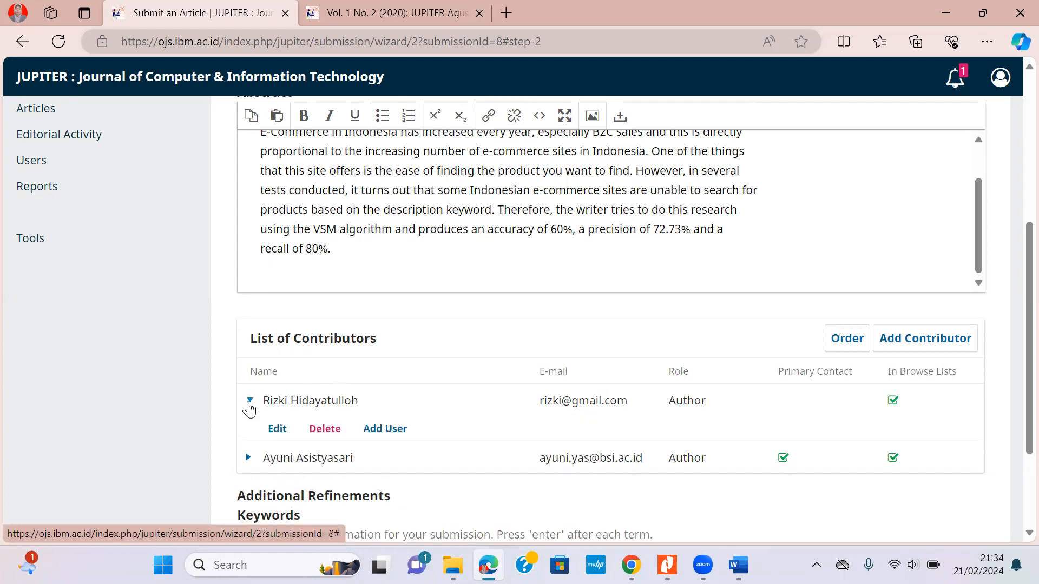
{"action": "left_click", "coordinate": [325, 429]}
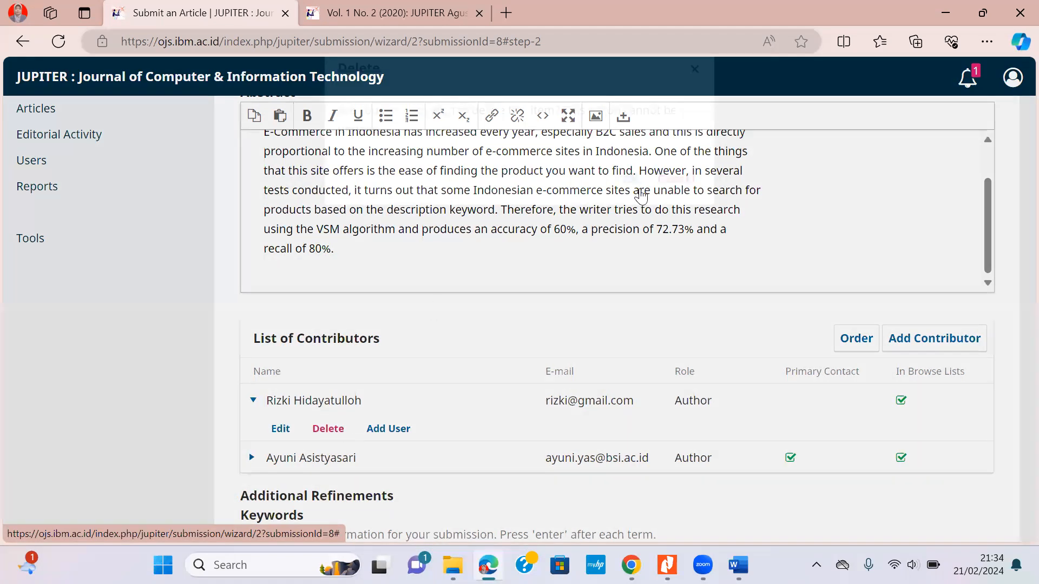
{"action": "key", "text": "Return"}
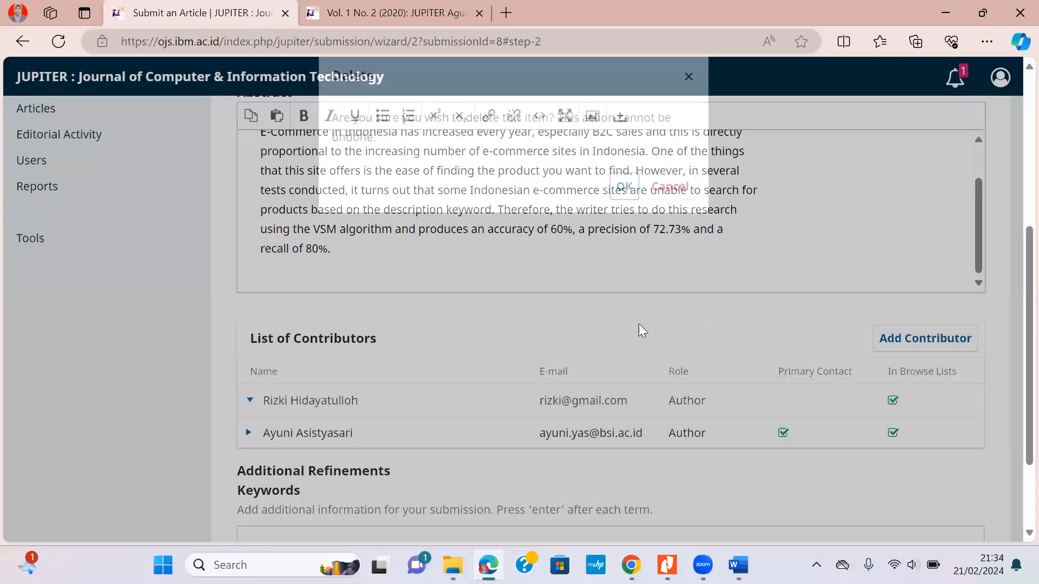
{"action": "scroll", "coordinate": [622, 311], "scroll_direction": "down", "scroll_amount": 1}
{"action": "left_click", "coordinate": [282, 414]}
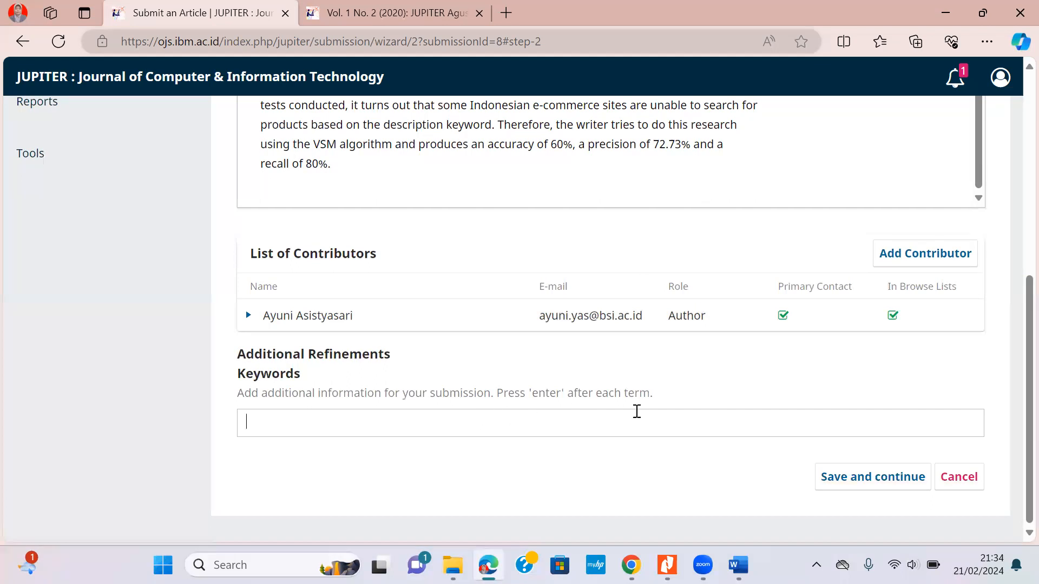
{"action": "left_click", "coordinate": [666, 564]}
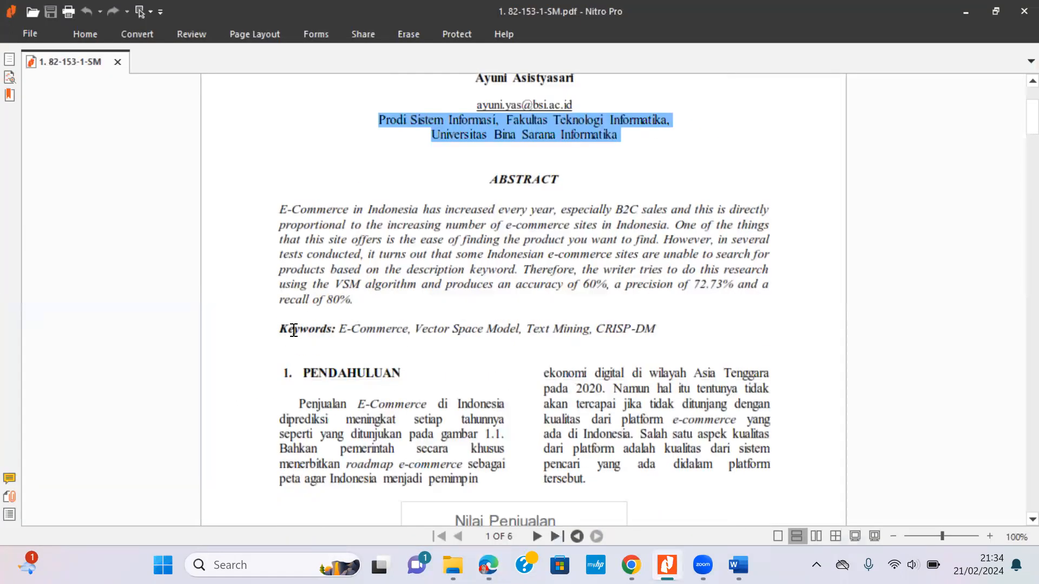
Copy E-Commerce and Vector Space Model from the PDF into Keywords as tags.
{"action": "left_click_drag", "start_coordinate": [340, 329], "coordinate": [416, 330]}
{"action": "key", "text": "ctrl+c"}
{"action": "key", "text": "alt+Tab"}
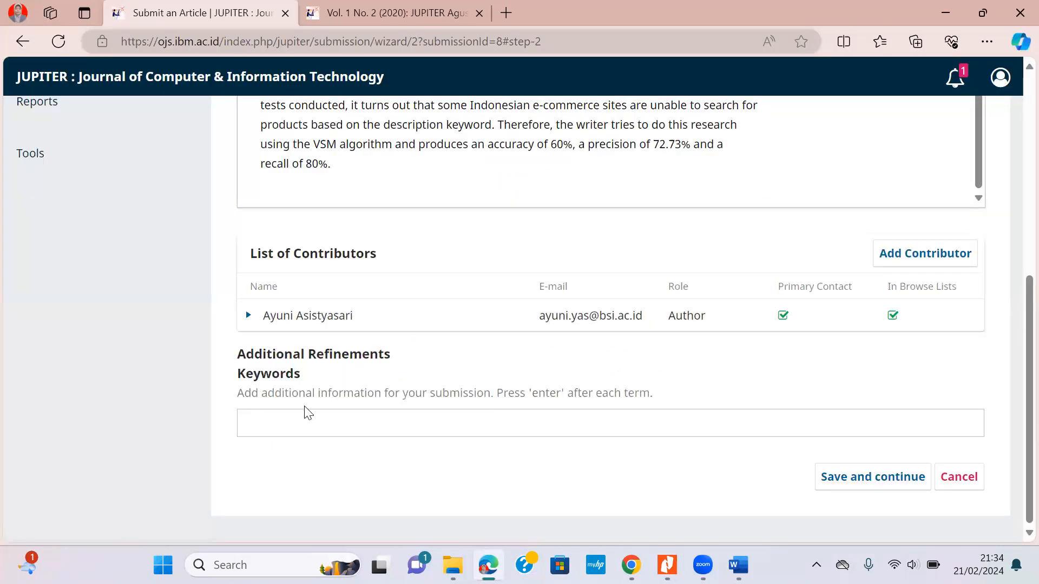
{"action": "key", "text": "ctrl+v"}
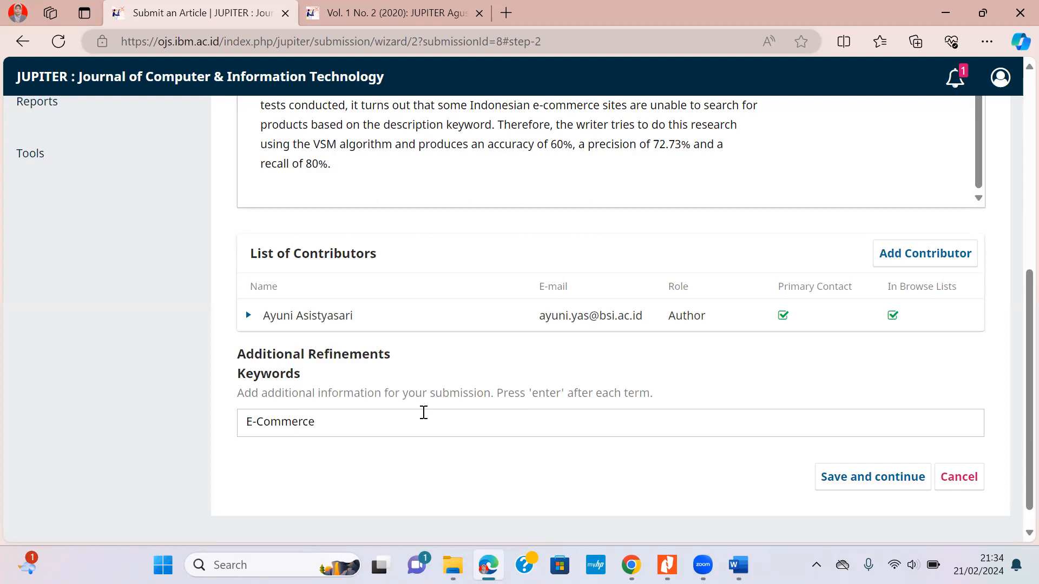
{"action": "key", "text": "Return"}
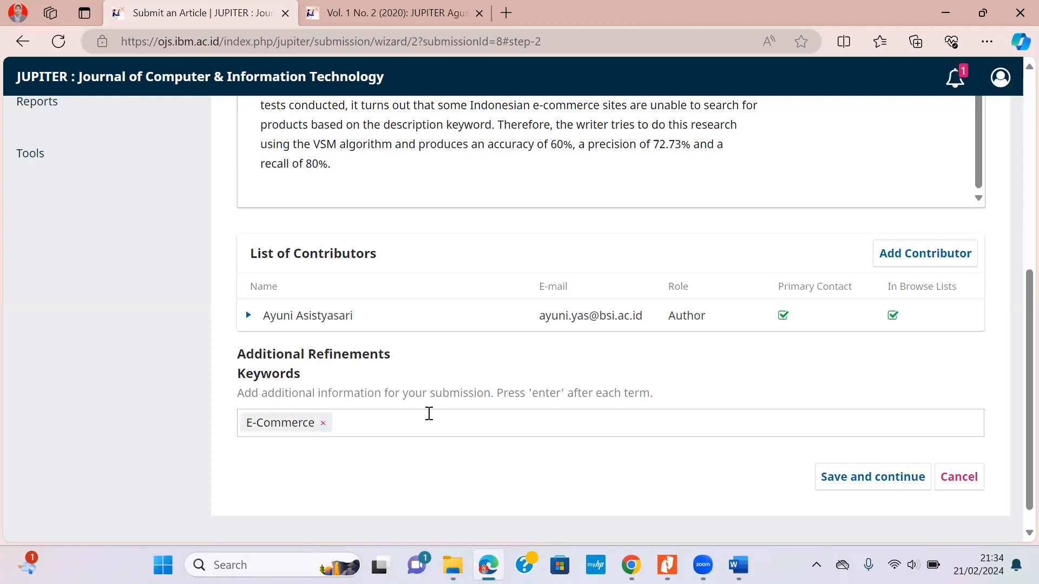
{"action": "key", "text": "alt+Tab"}
{"action": "left_click_drag", "start_coordinate": [418, 329], "coordinate": [520, 328]}
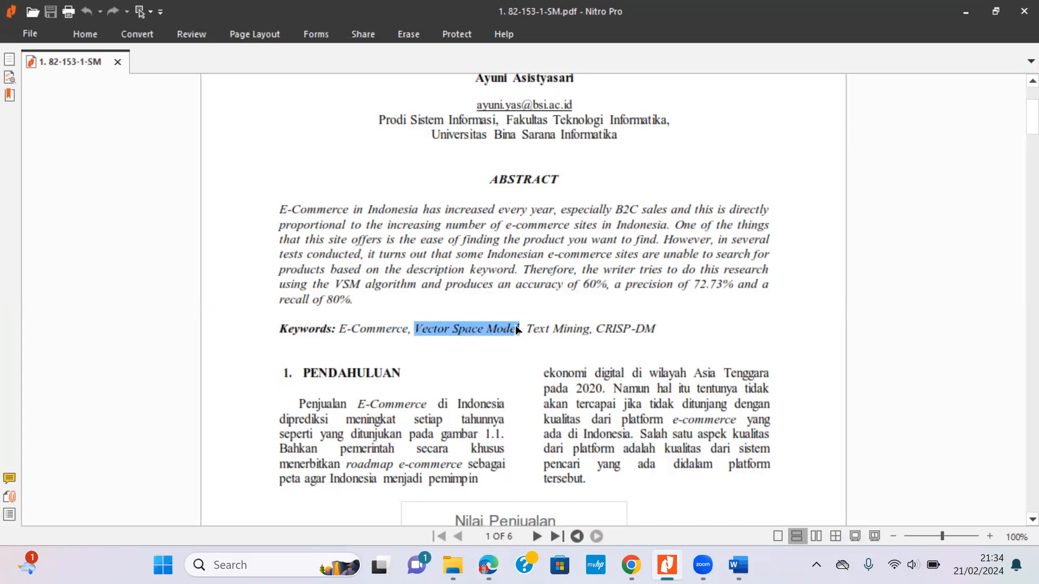
{"action": "key", "text": "ctrl+c"}
{"action": "key", "text": "alt+Tab"}
{"action": "key", "text": "ctrl+v"}
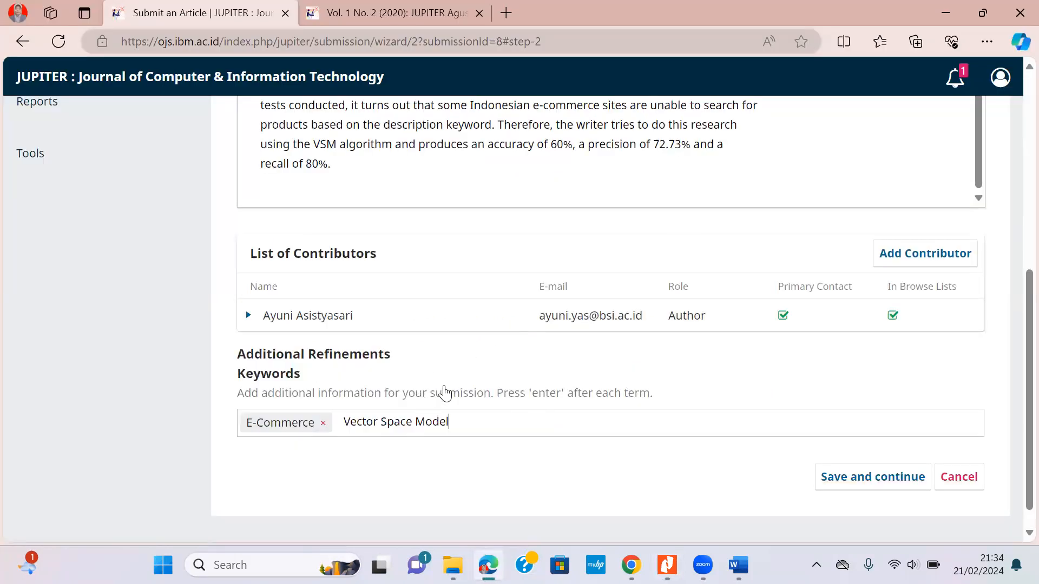
{"action": "key", "text": "Return"}
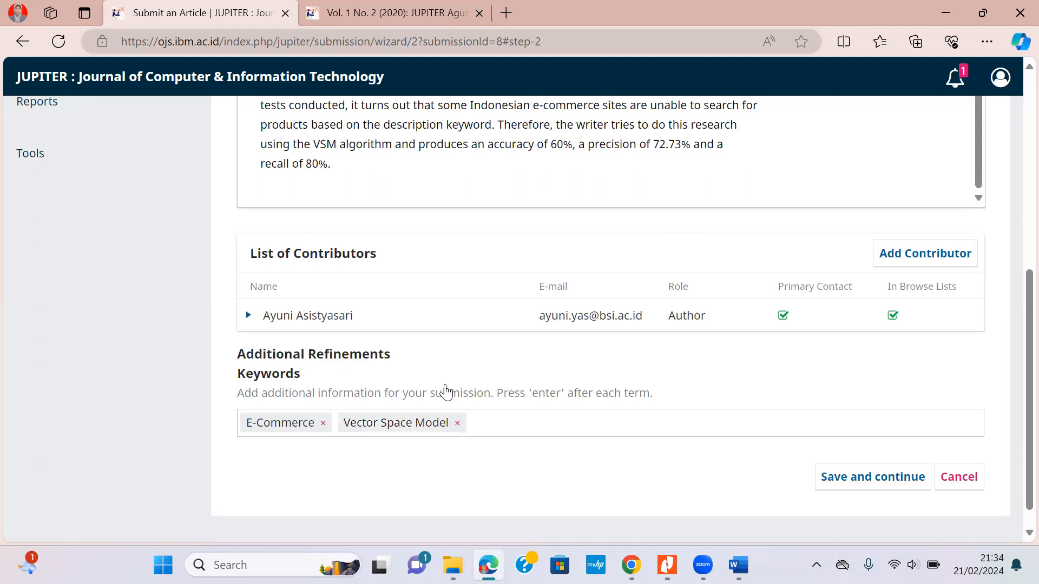
Copy Text Mining and CRISP-DM from the PDF into Keywords as tags.
{"action": "key", "text": "alt+Tab"}
{"action": "left_click_drag", "start_coordinate": [526, 328], "coordinate": [588, 326]}
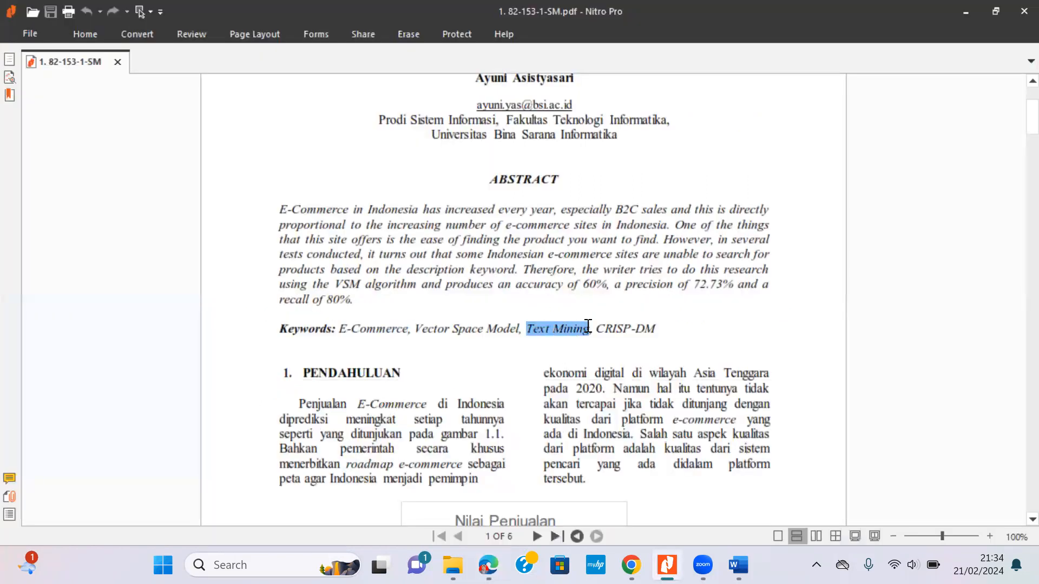
{"action": "key", "text": "ctrl+c"}
{"action": "key", "text": "alt+Tab"}
{"action": "key", "text": "ctrl+v"}
{"action": "key", "text": "Return"}
{"action": "key", "text": "alt+Tab"}
{"action": "left_click_drag", "start_coordinate": [596, 328], "coordinate": [656, 329]}
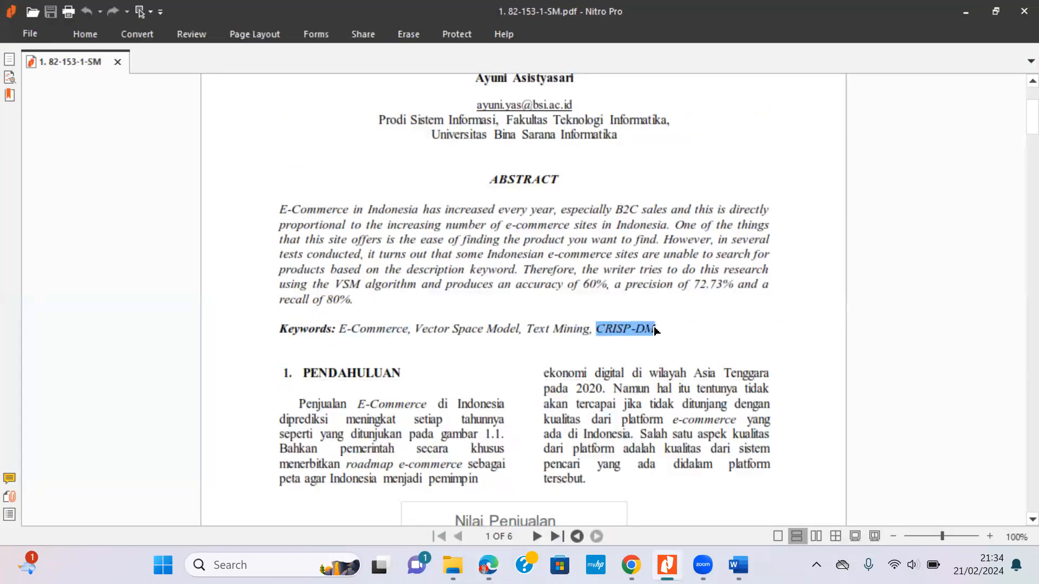
{"action": "key", "text": "alt+Tab"}
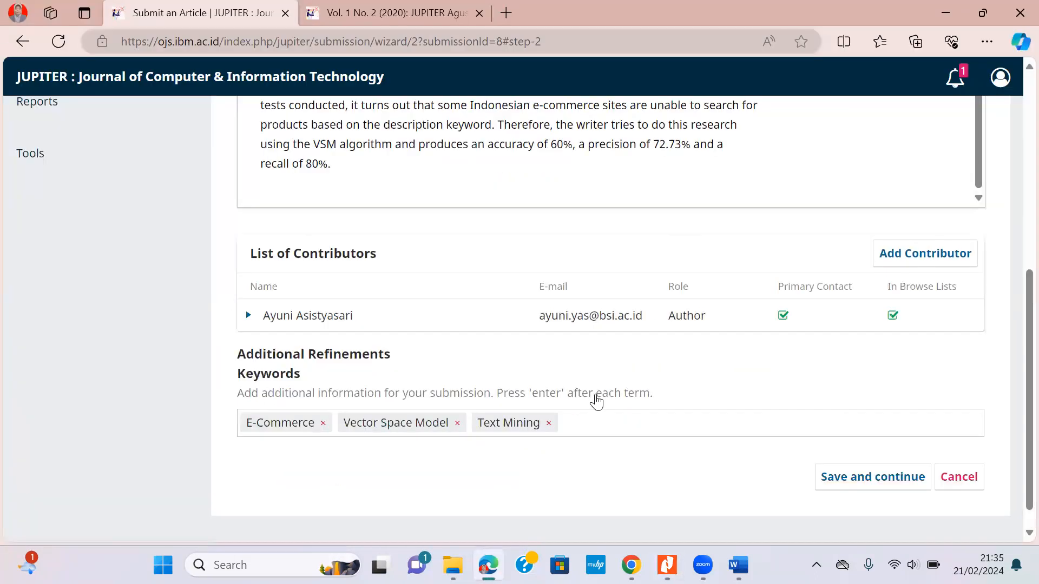
{"action": "key", "text": "ctrl+v"}
{"action": "key", "text": "Return"}
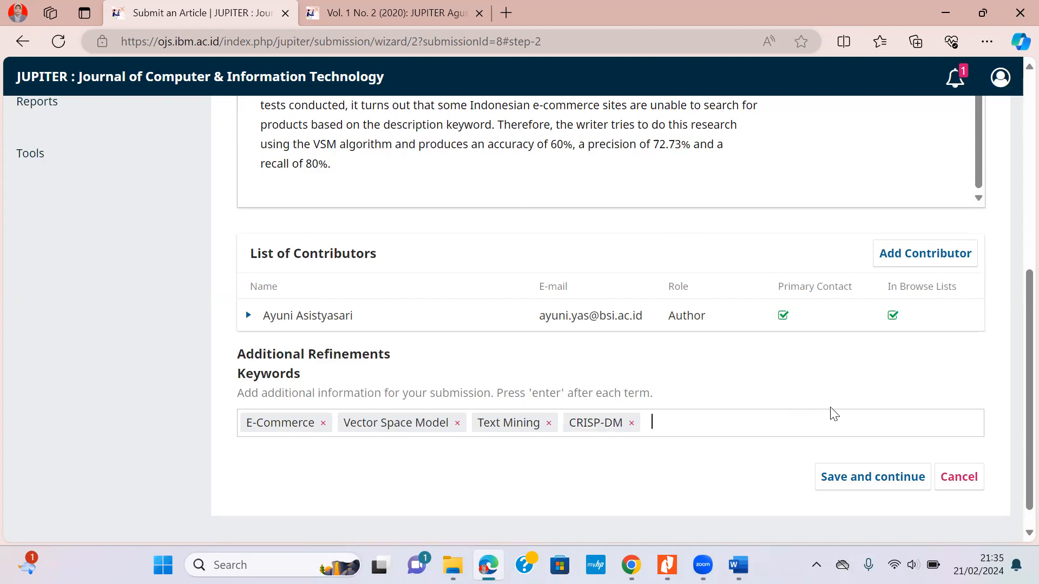
{"action": "scroll", "coordinate": [853, 419], "scroll_direction": "up", "scroll_amount": 5}
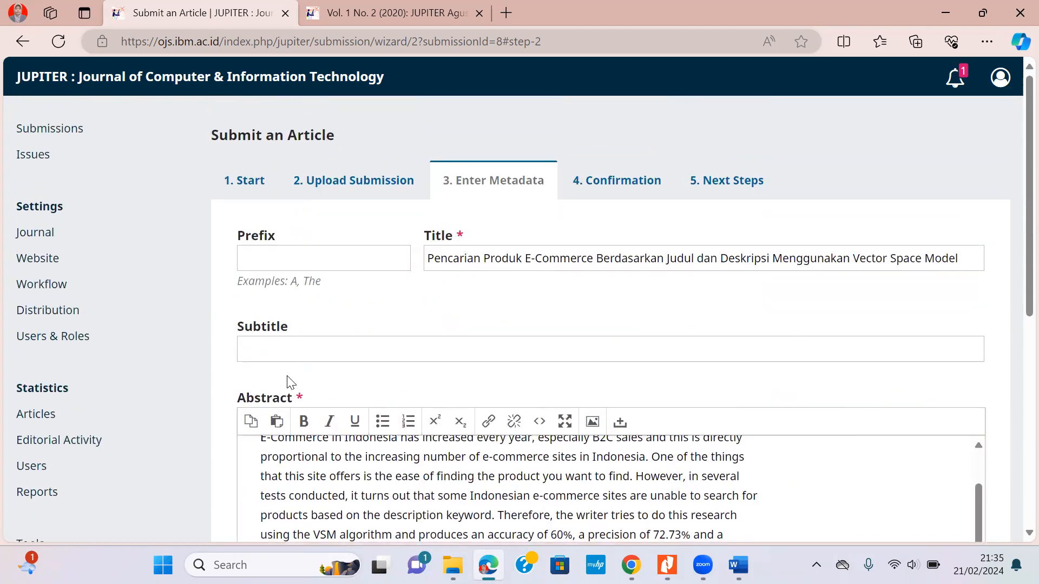
Save the metadata, finish the submission and confirm sending it to the journal.
{"action": "scroll", "coordinate": [390, 385], "scroll_direction": "down", "scroll_amount": 5}
{"action": "scroll", "coordinate": [413, 382], "scroll_direction": "down", "scroll_amount": 2}
{"action": "left_click", "coordinate": [861, 459]}
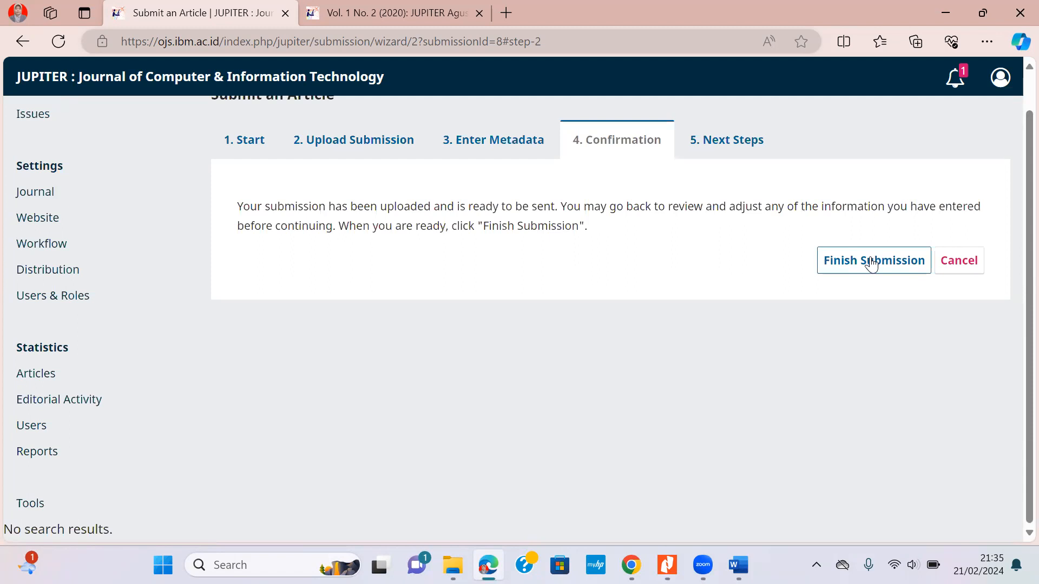
{"action": "left_click", "coordinate": [871, 265]}
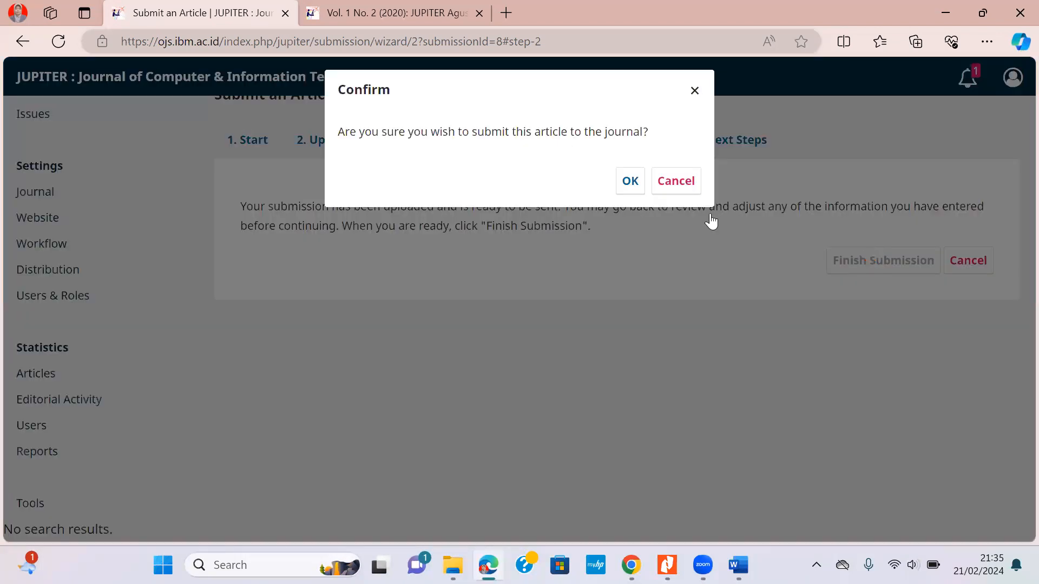
{"action": "left_click", "coordinate": [627, 180]}
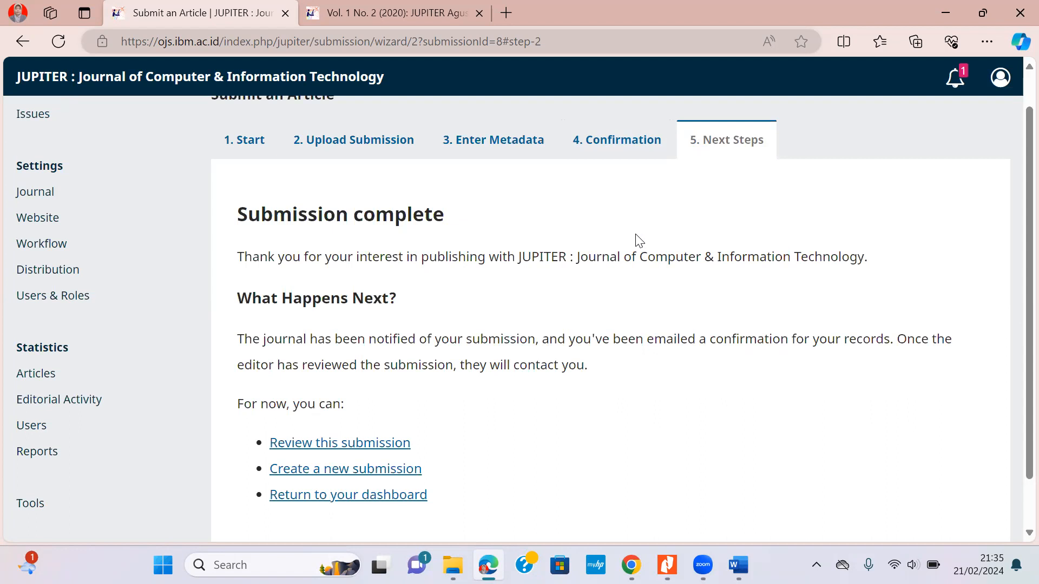
Go to the Submissions dashboard to see submission 8 in My Queue.
{"action": "scroll", "coordinate": [487, 305], "scroll_direction": "up", "scroll_amount": 1}
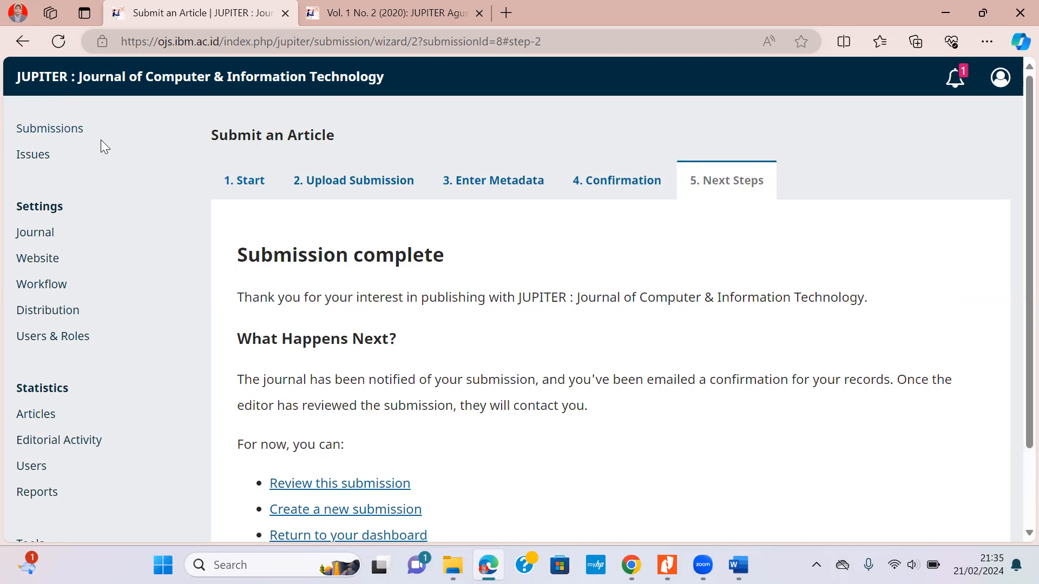
{"action": "left_click", "coordinate": [69, 130]}
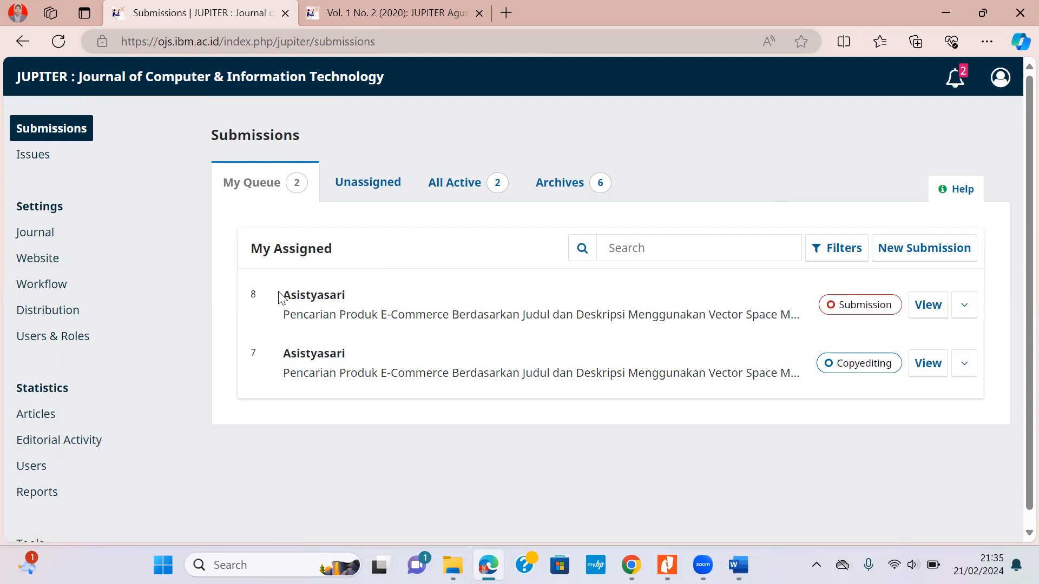
Open submission 8's workflow showing its article file 82-153-1-SM.pdf.
{"action": "left_click_drag", "start_coordinate": [279, 296], "coordinate": [365, 298]}
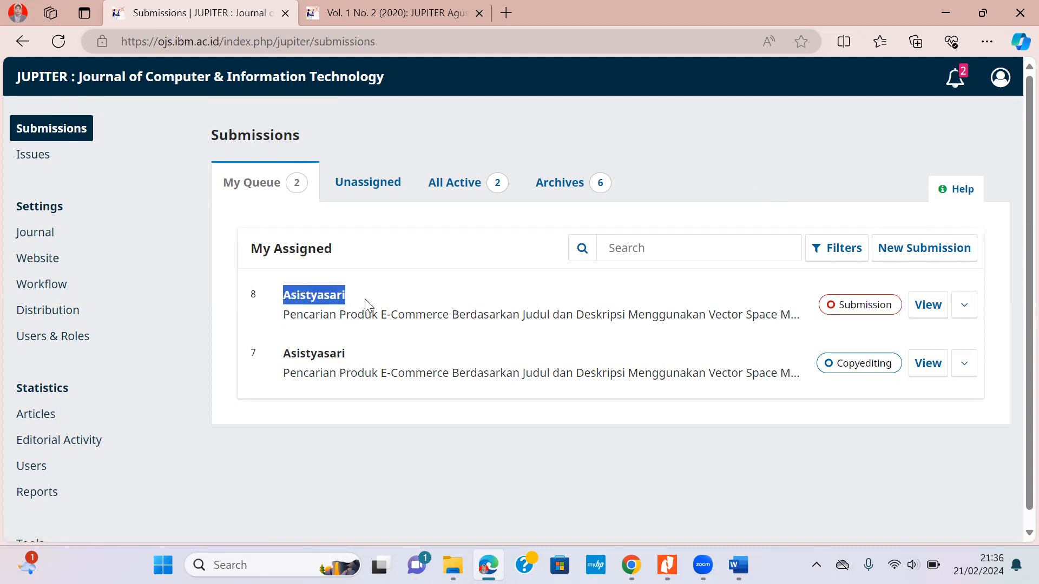
{"action": "left_click", "coordinate": [928, 306]}
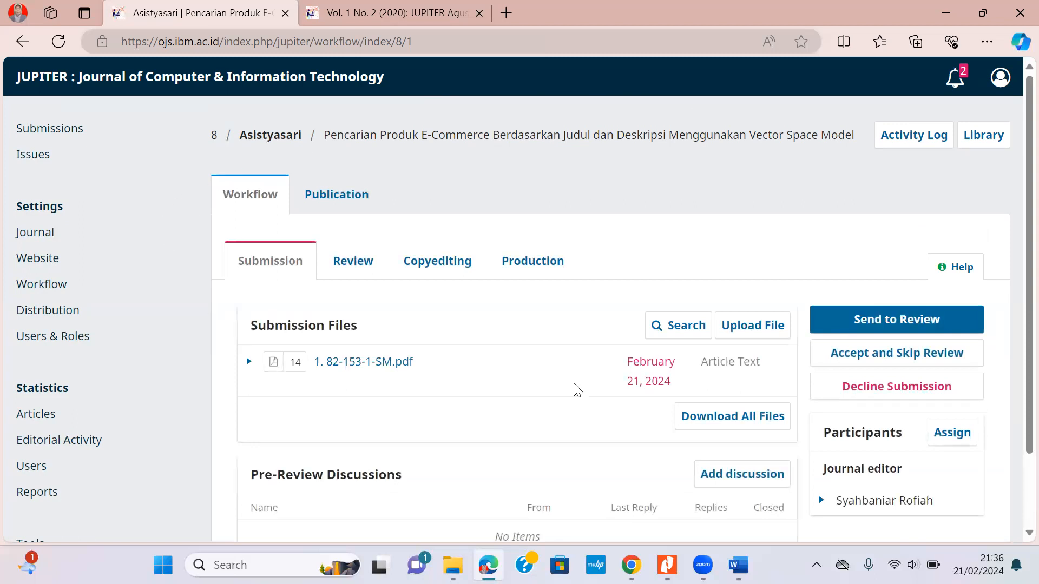
{"action": "scroll", "coordinate": [593, 273], "scroll_direction": "down", "scroll_amount": 2}
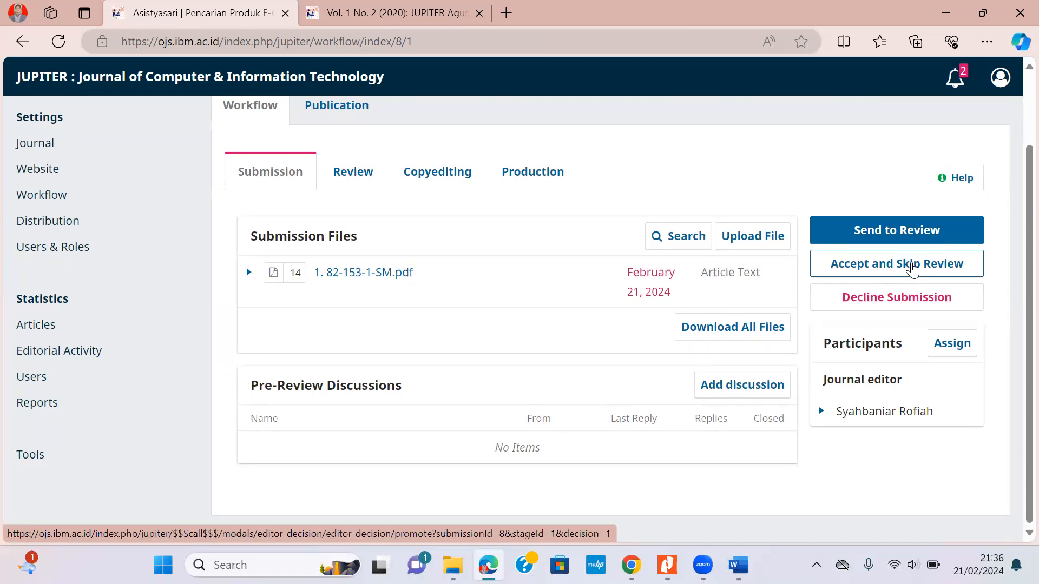
Accept submission 8 without review, forwarding 82-153-1-SM.pdf to copyediting.
{"action": "left_click", "coordinate": [913, 268]}
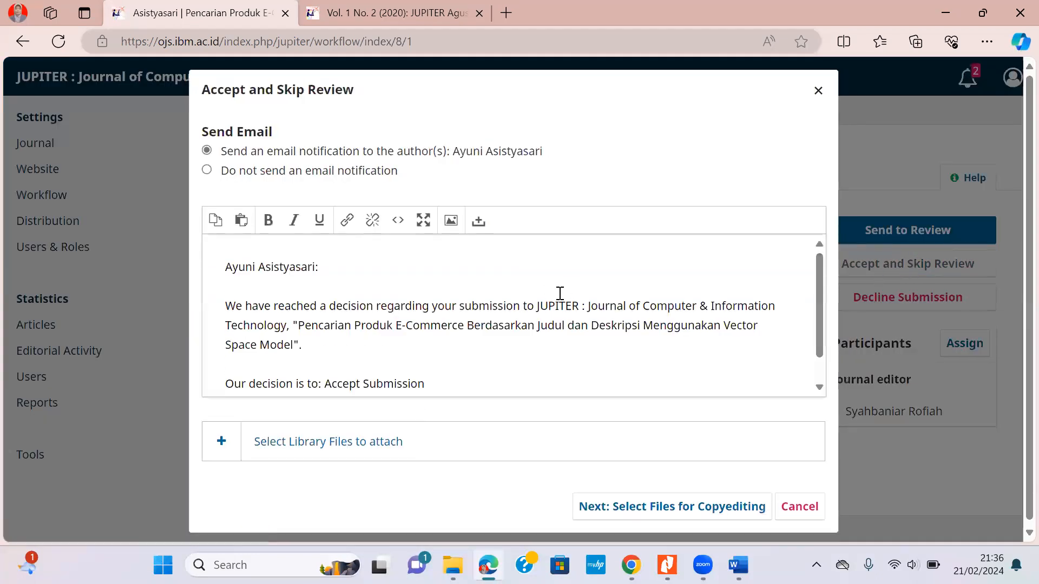
{"action": "scroll", "coordinate": [559, 297], "scroll_direction": "down", "scroll_amount": 1}
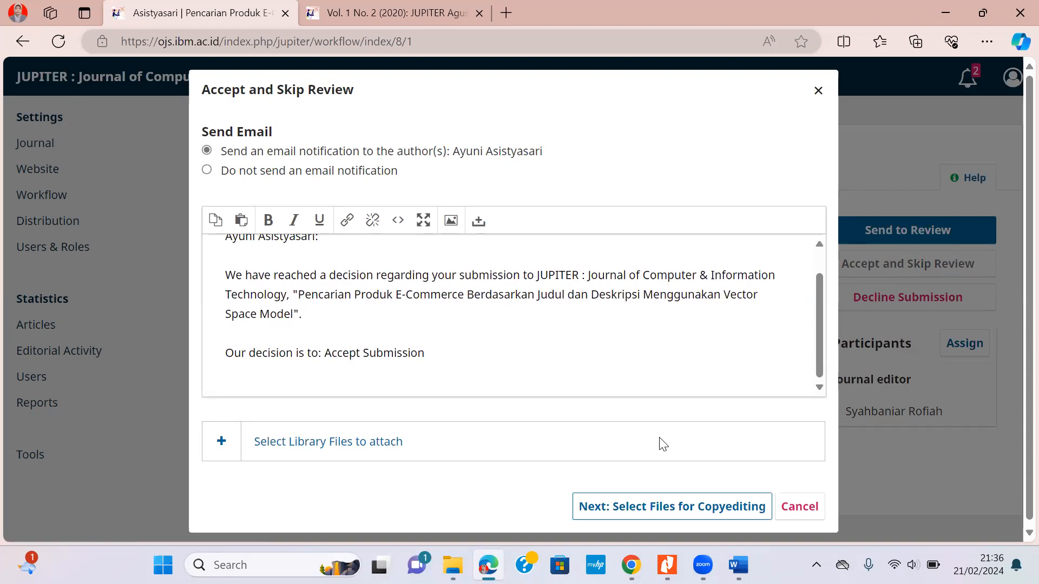
{"action": "left_click", "coordinate": [663, 506]}
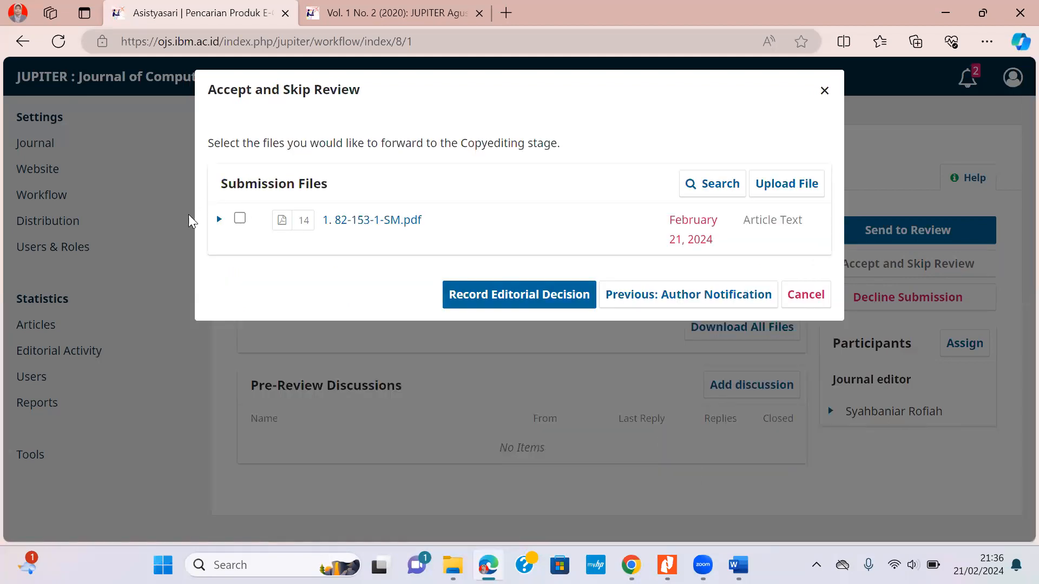
{"action": "left_click", "coordinate": [239, 219]}
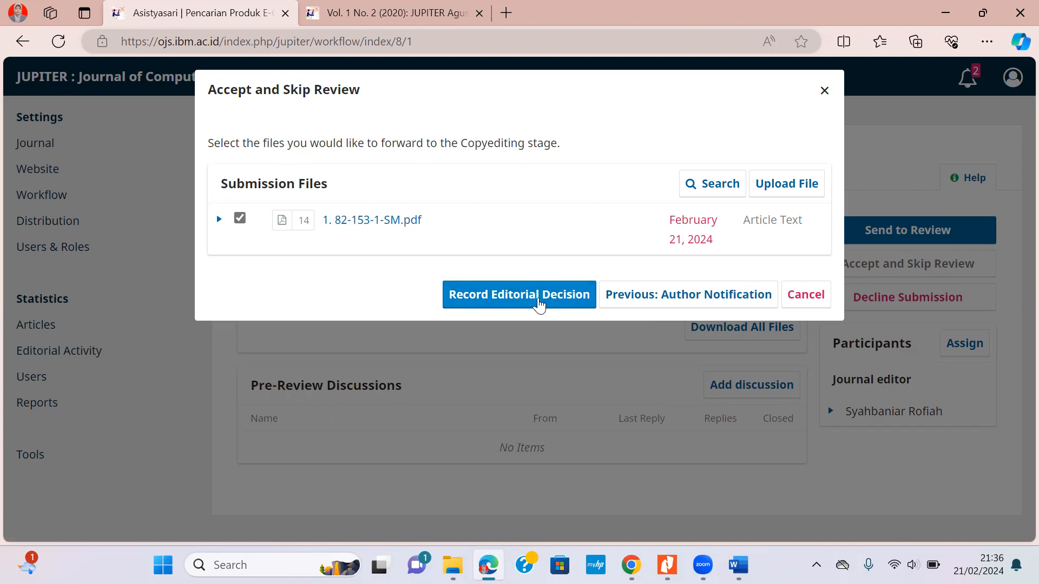
{"action": "left_click", "coordinate": [539, 306]}
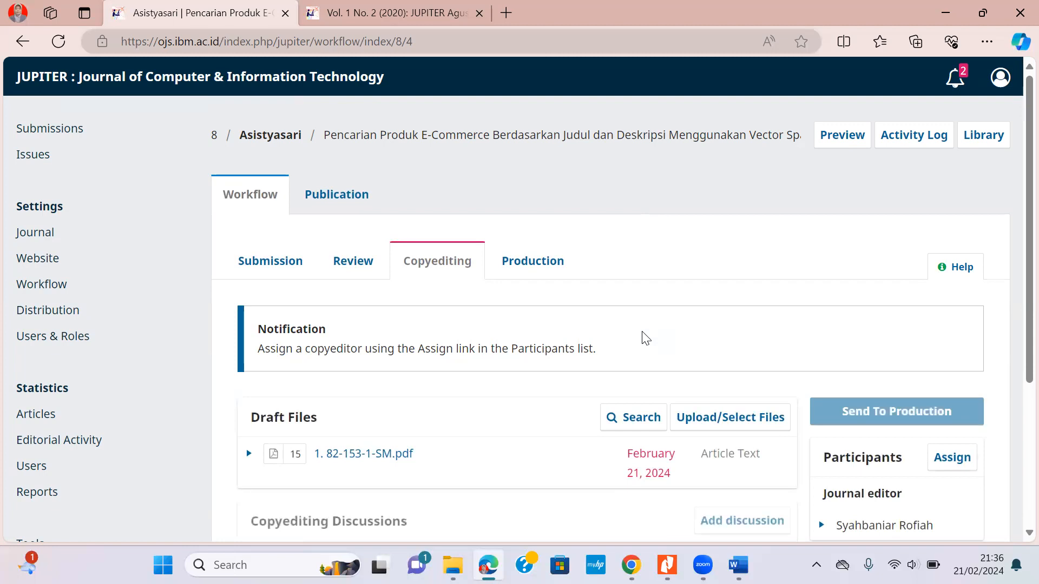
Record the Send To Production decision with draft file 82-153-1-SM.pdf selected.
{"action": "scroll", "coordinate": [645, 339], "scroll_direction": "down", "scroll_amount": 2}
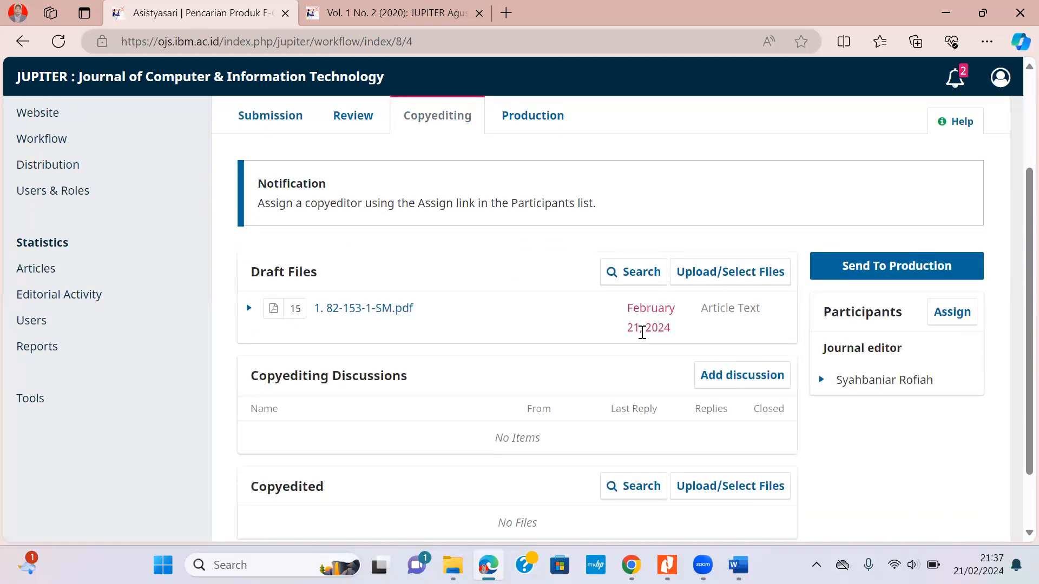
{"action": "scroll", "coordinate": [641, 332], "scroll_direction": "down", "scroll_amount": 1}
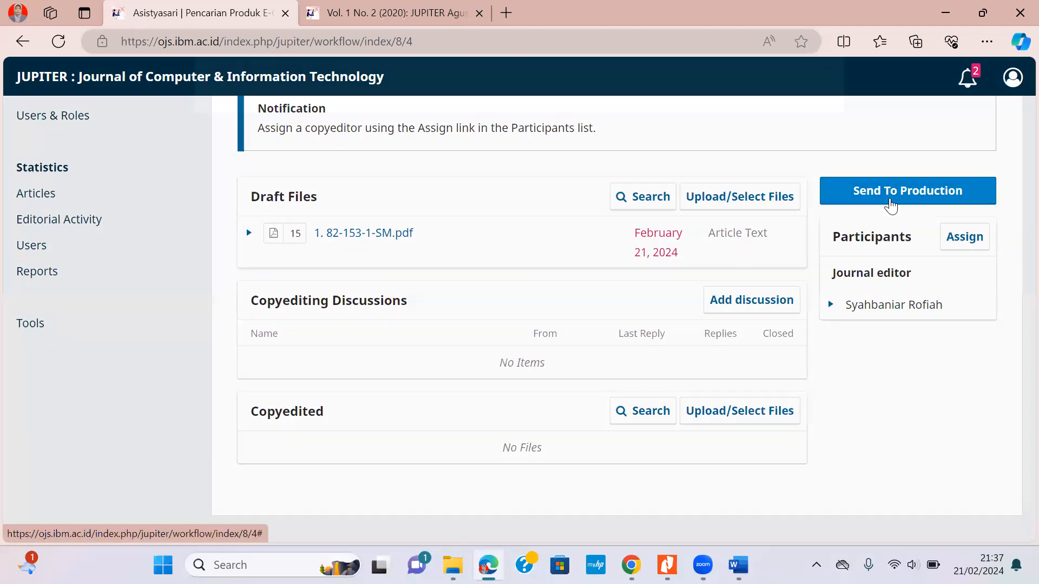
{"action": "left_click", "coordinate": [891, 205]}
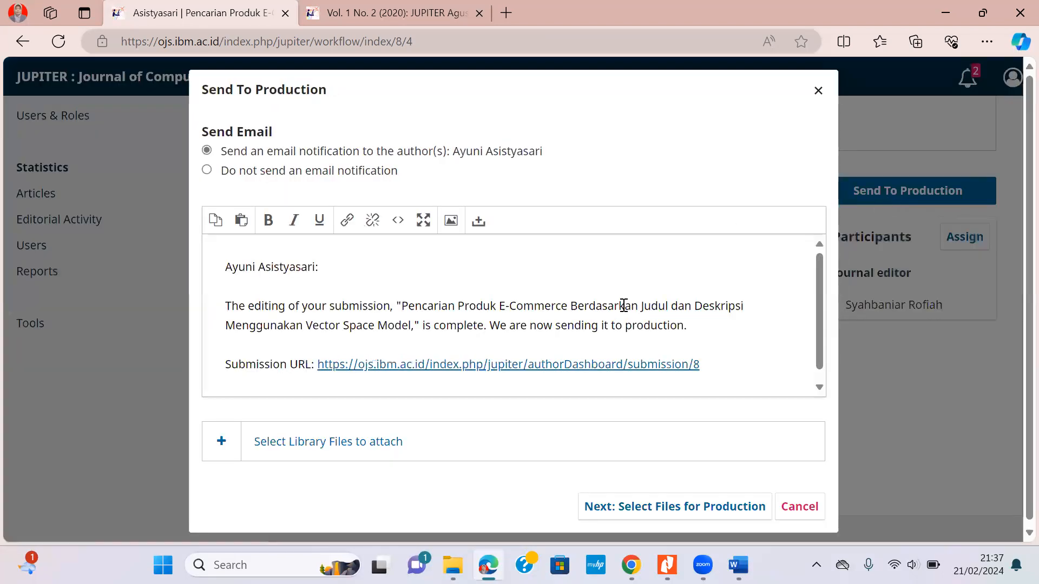
{"action": "scroll", "coordinate": [623, 307], "scroll_direction": "down", "scroll_amount": 1}
{"action": "scroll", "coordinate": [703, 457], "scroll_direction": "down", "scroll_amount": 1}
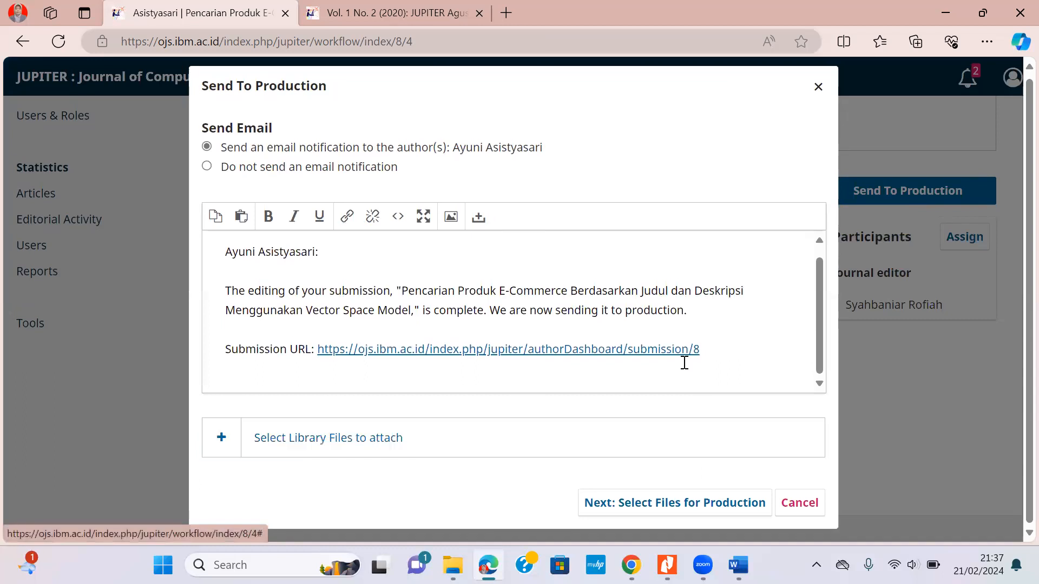
{"action": "key", "text": "Return"}
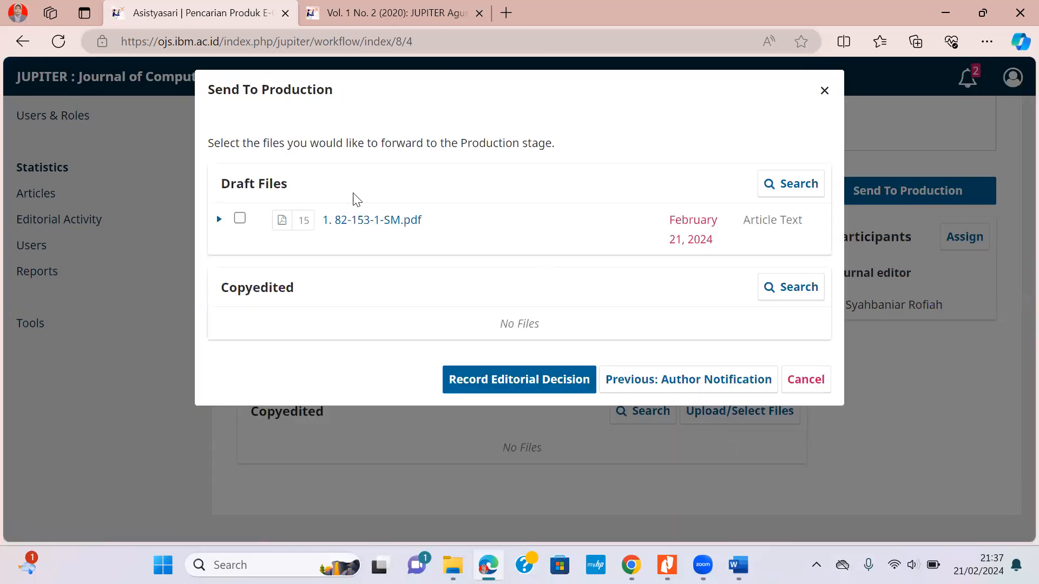
{"action": "left_click", "coordinate": [239, 219]}
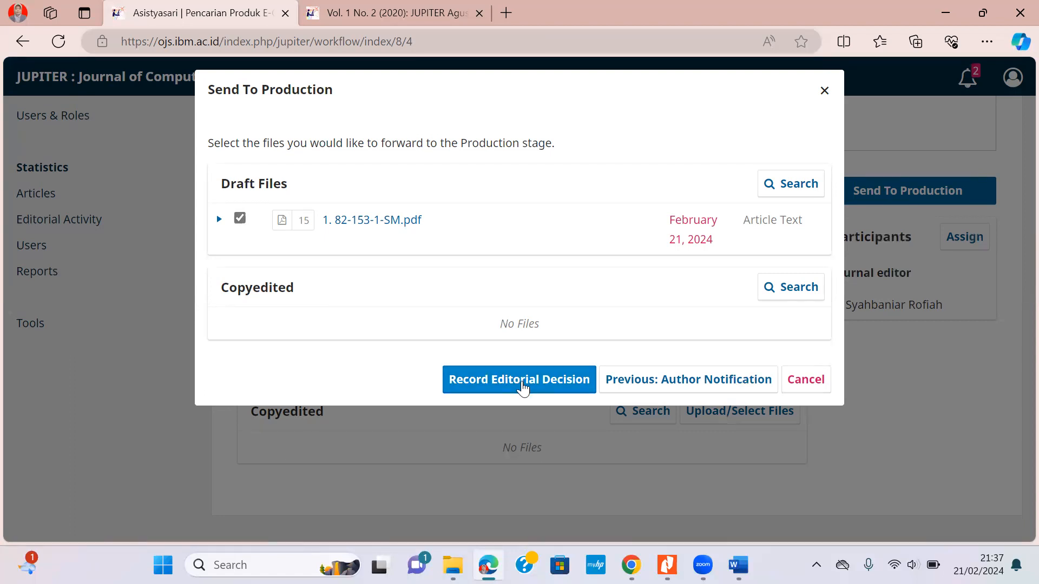
{"action": "left_click", "coordinate": [523, 388]}
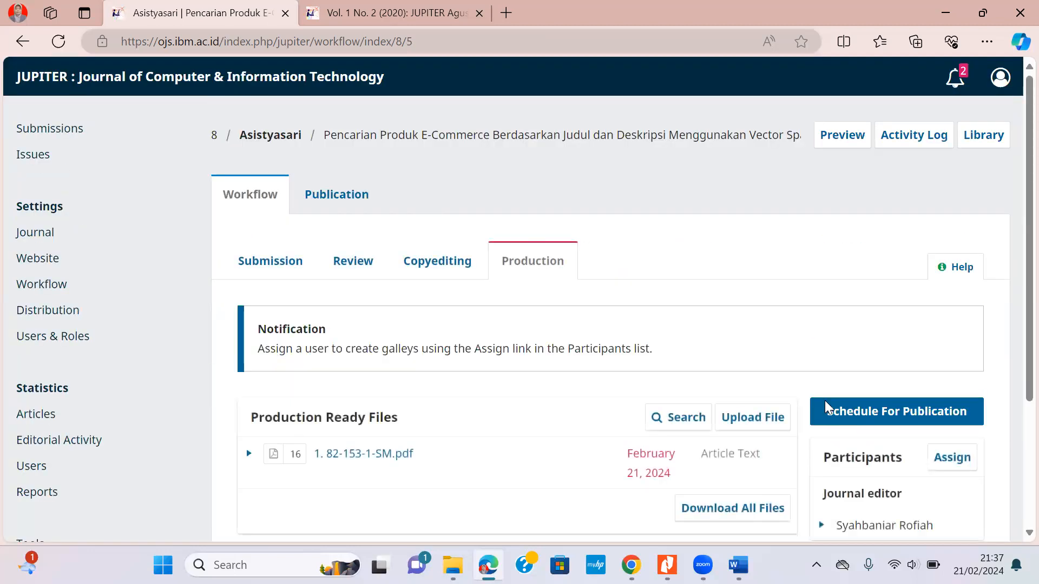
Open the article's publication details and look over its title and abstract.
{"action": "scroll", "coordinate": [717, 299], "scroll_direction": "down", "scroll_amount": 3}
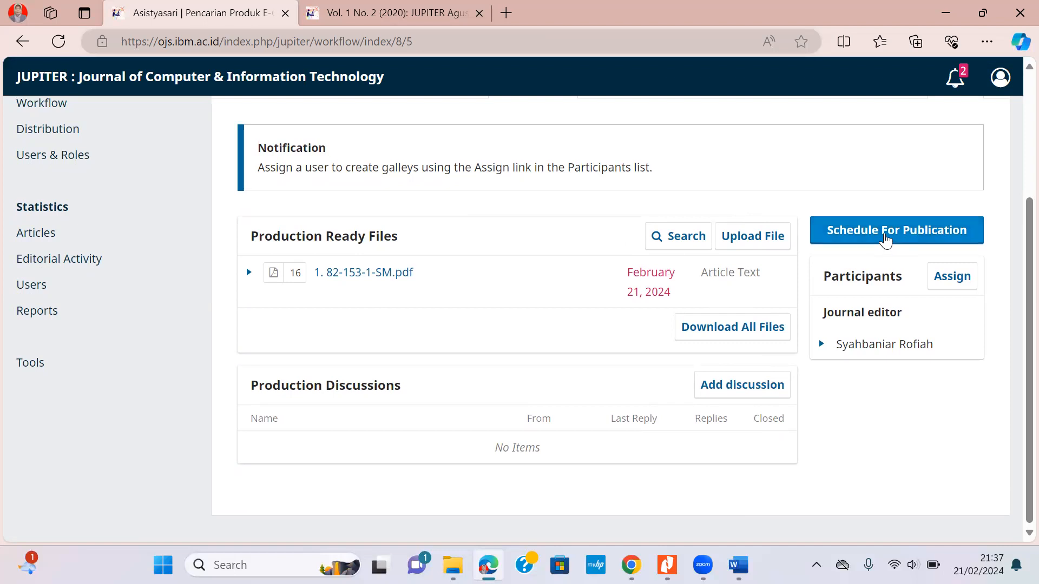
{"action": "left_click", "coordinate": [885, 240]}
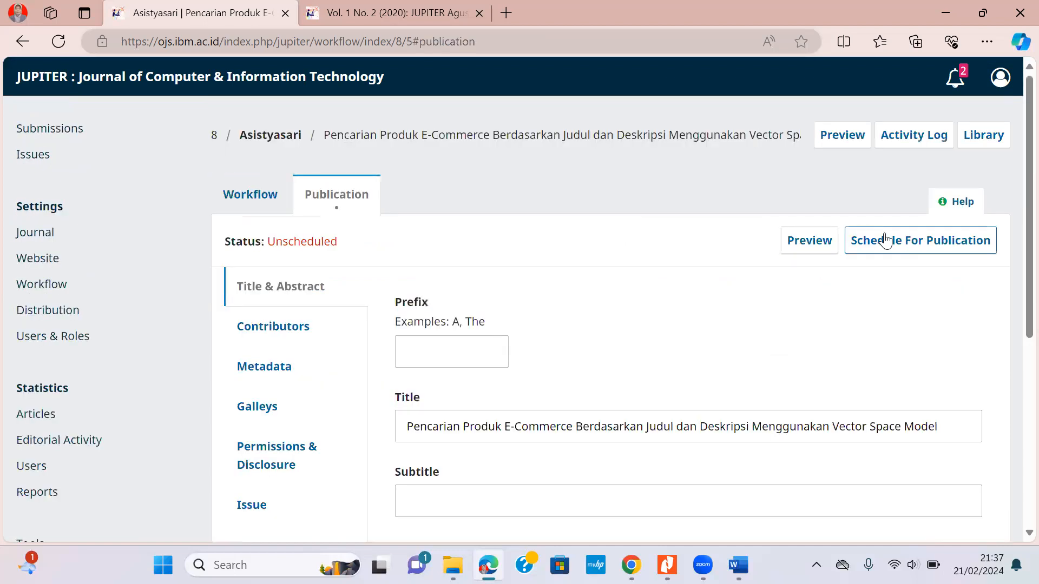
{"action": "scroll", "coordinate": [619, 322], "scroll_direction": "down", "scroll_amount": 3}
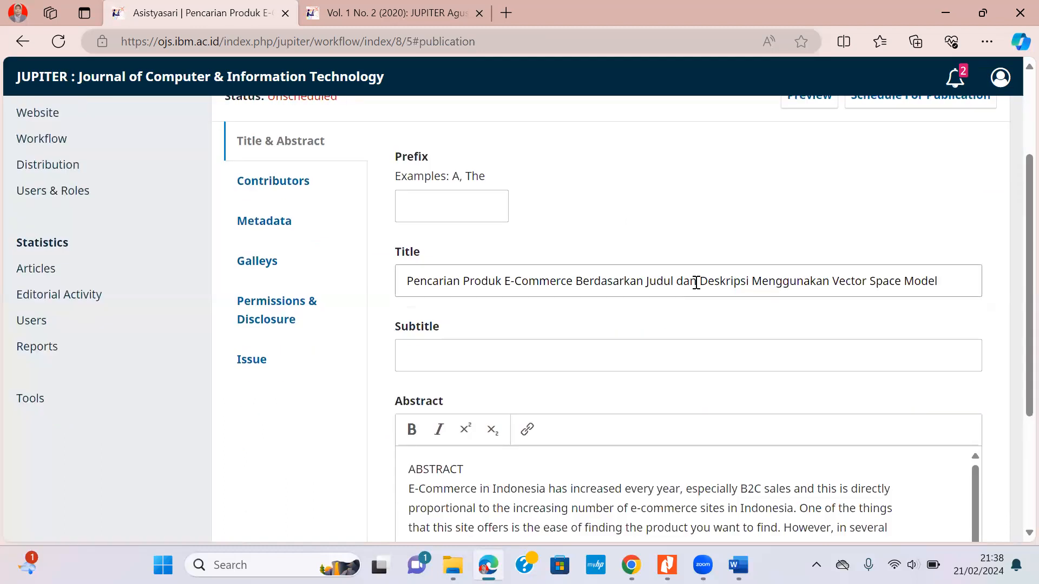
{"action": "left_click", "coordinate": [422, 278]}
{"action": "scroll", "coordinate": [684, 294], "scroll_direction": "down", "scroll_amount": 4}
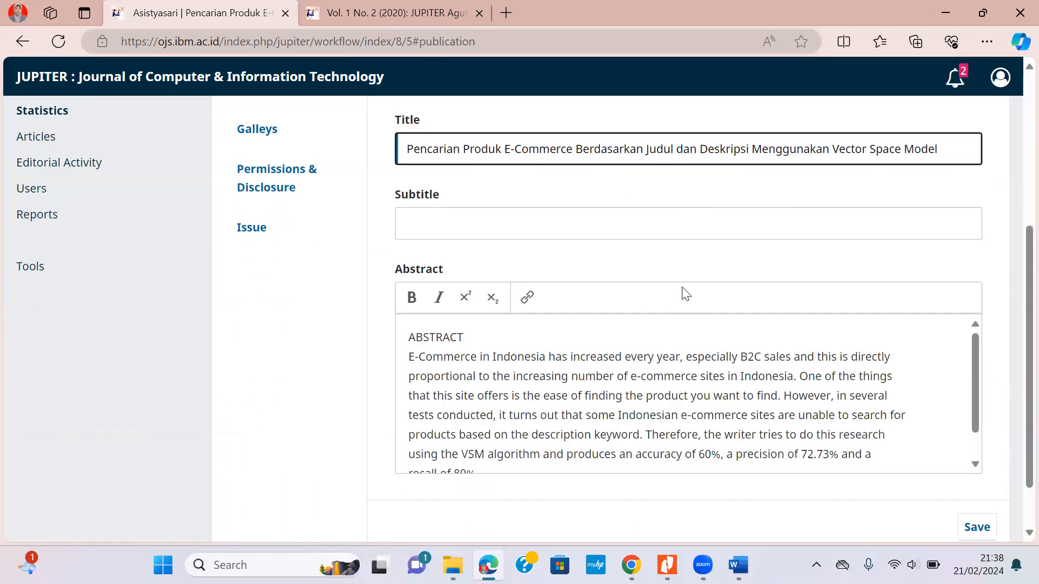
{"action": "left_click", "coordinate": [653, 311]}
{"action": "scroll", "coordinate": [704, 325], "scroll_direction": "up", "scroll_amount": 7}
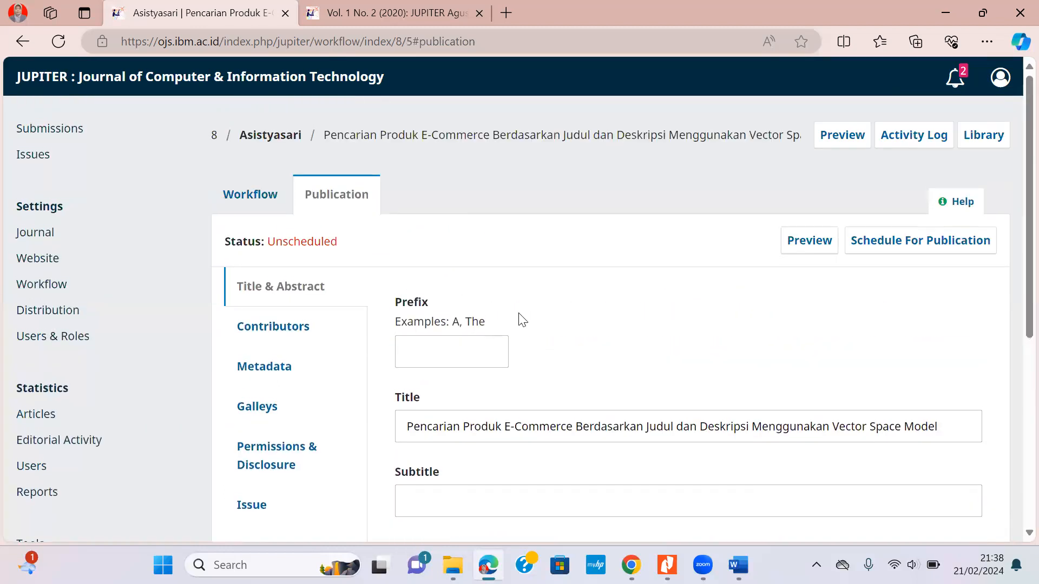
{"action": "scroll", "coordinate": [476, 314], "scroll_direction": "down", "scroll_amount": 3}
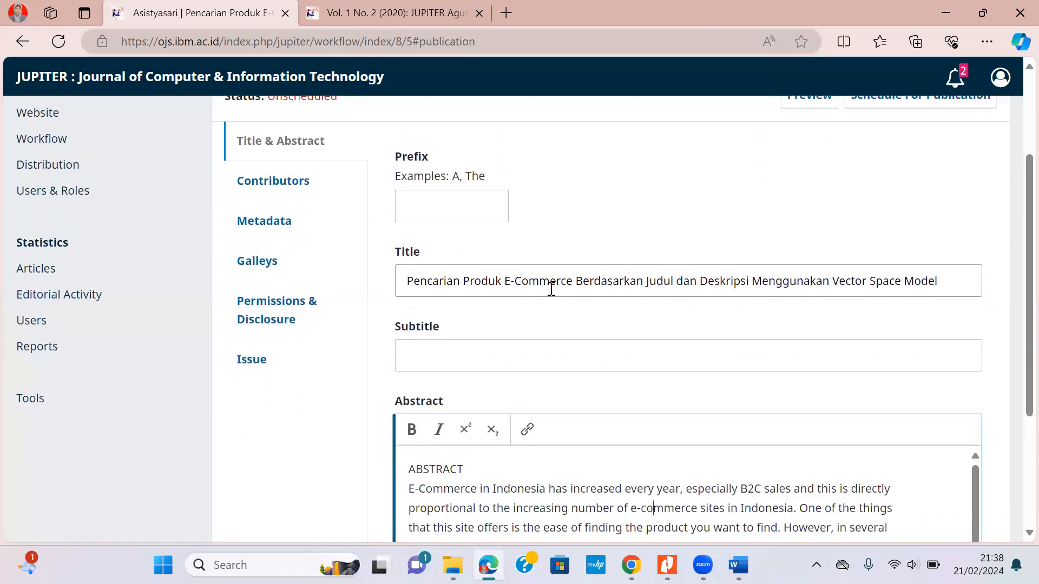
{"action": "scroll", "coordinate": [680, 290], "scroll_direction": "up", "scroll_amount": 3}
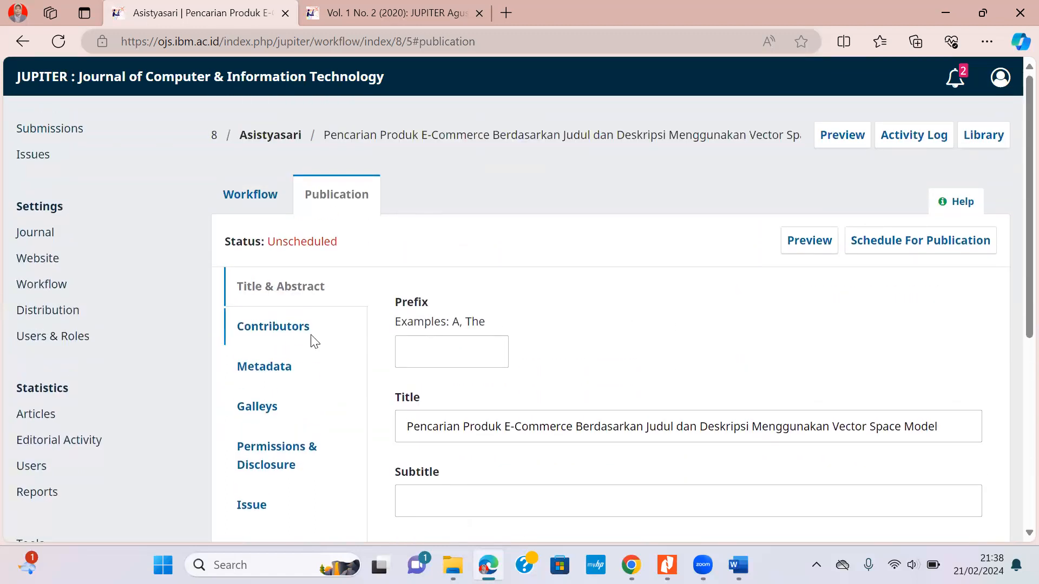
Check the contributors and keyword metadata, then view the empty Galleys list.
{"action": "left_click", "coordinate": [295, 330]}
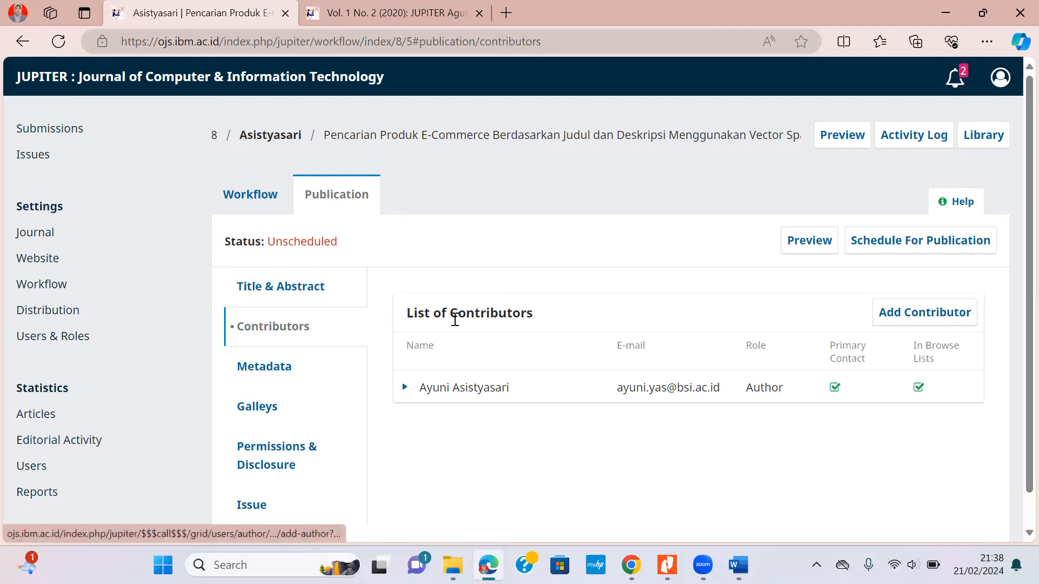
{"action": "left_click", "coordinate": [275, 371]}
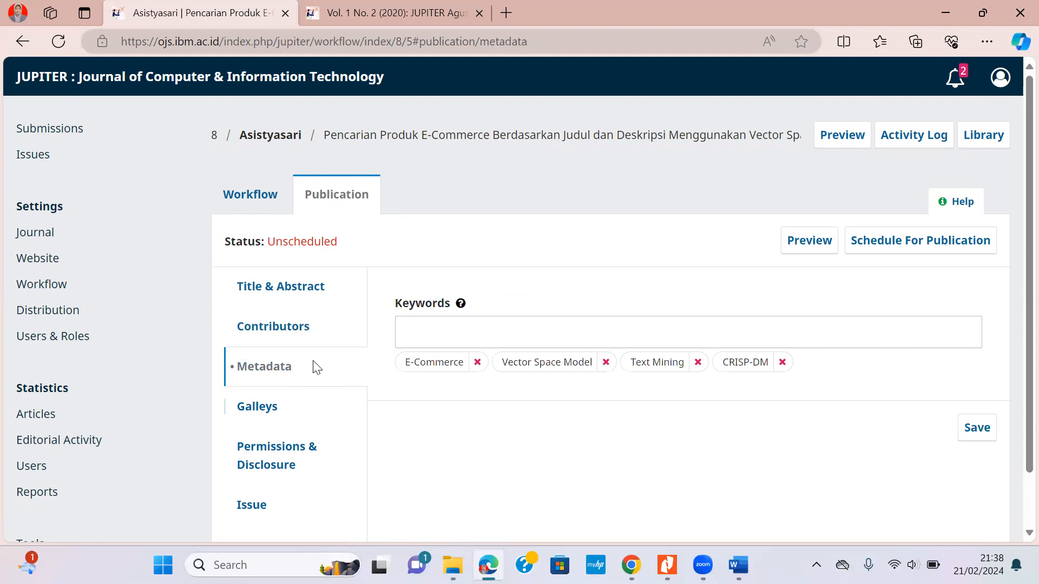
{"action": "scroll", "coordinate": [312, 364], "scroll_direction": "down", "scroll_amount": 2}
{"action": "left_click", "coordinate": [258, 354]}
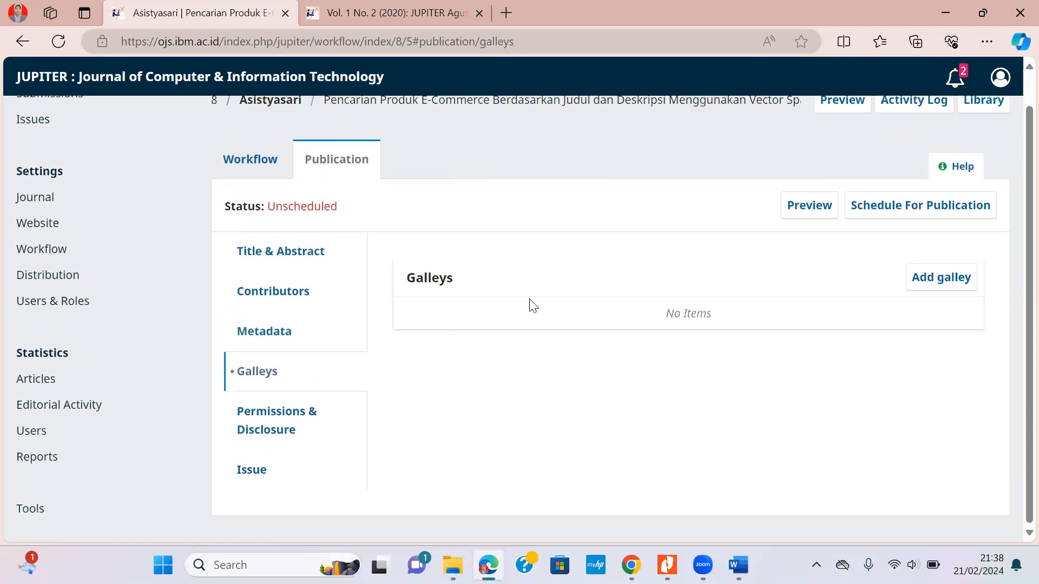
{"action": "left_click_drag", "start_coordinate": [408, 281], "coordinate": [480, 285]}
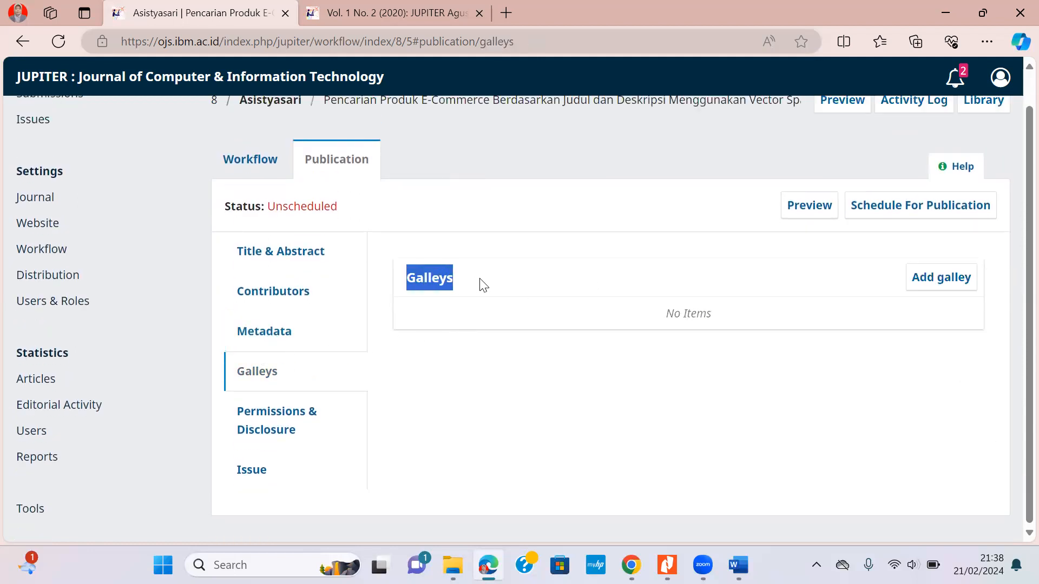
Create a new galley labelled PDF.
{"action": "left_click", "coordinate": [942, 283]}
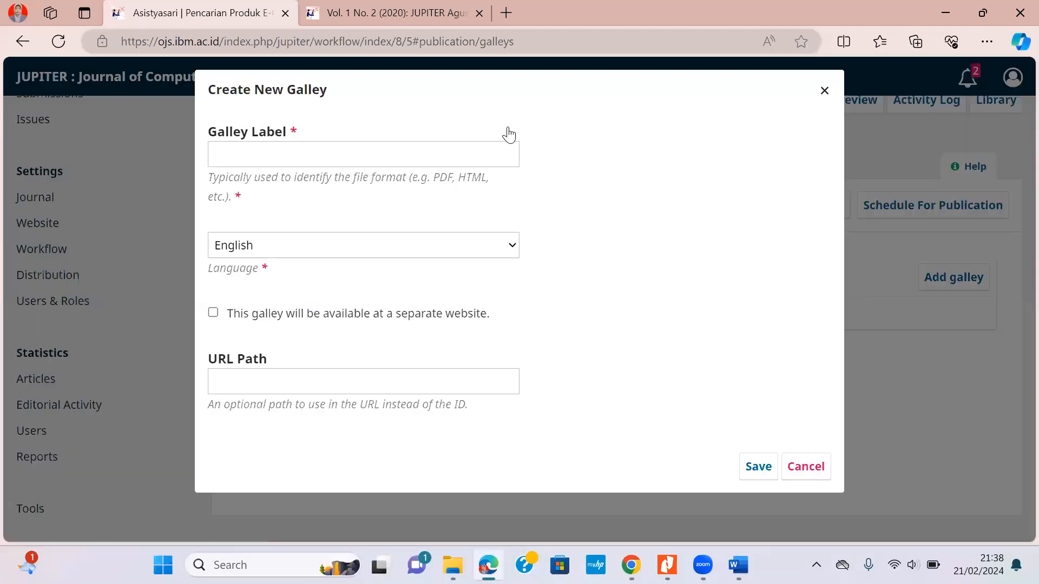
{"action": "left_click", "coordinate": [315, 146]}
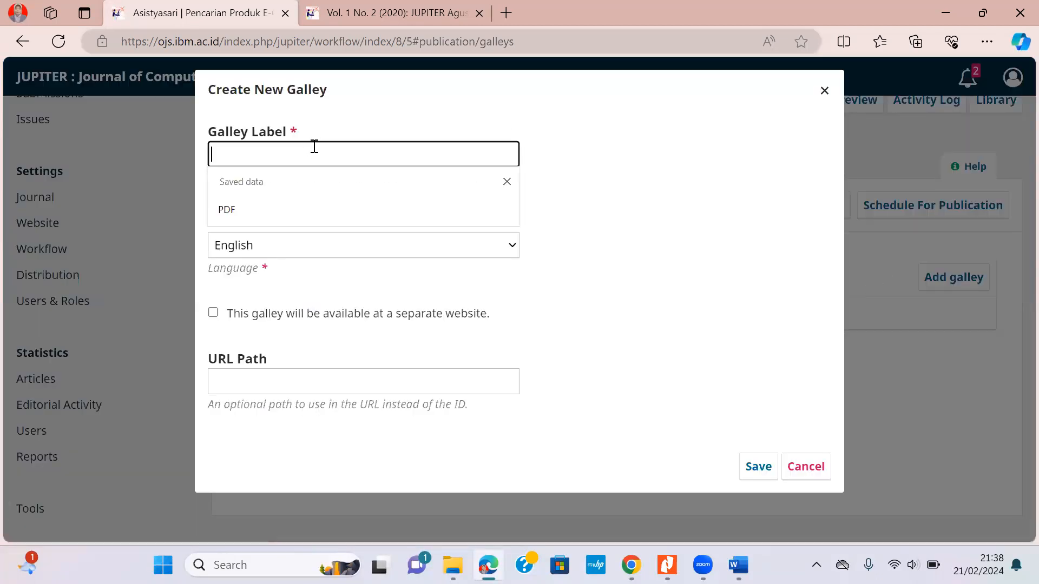
{"action": "type", "text": "PD"}
{"action": "key", "text": "Tab"}
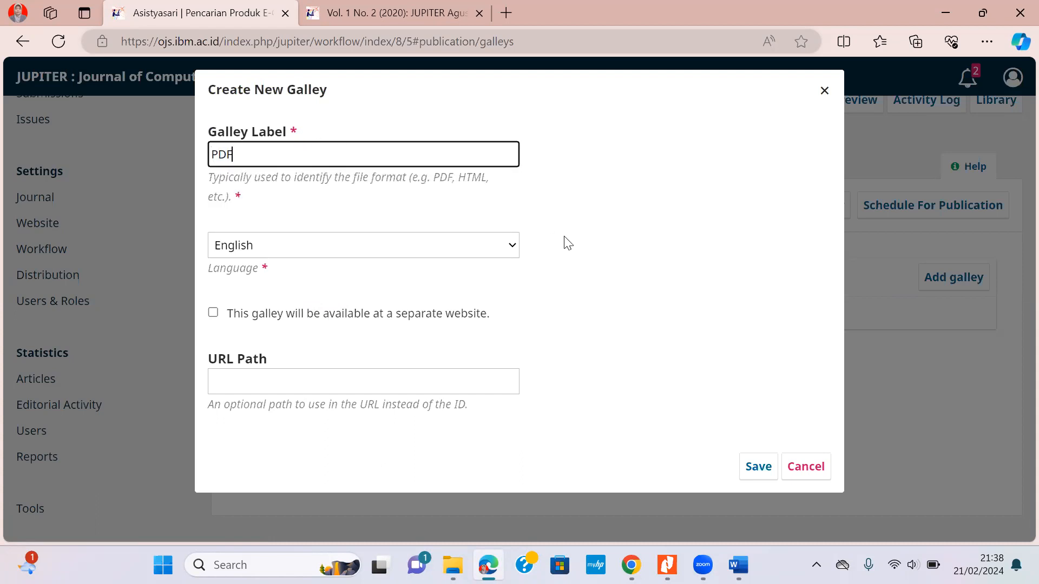
{"action": "left_click", "coordinate": [651, 255]}
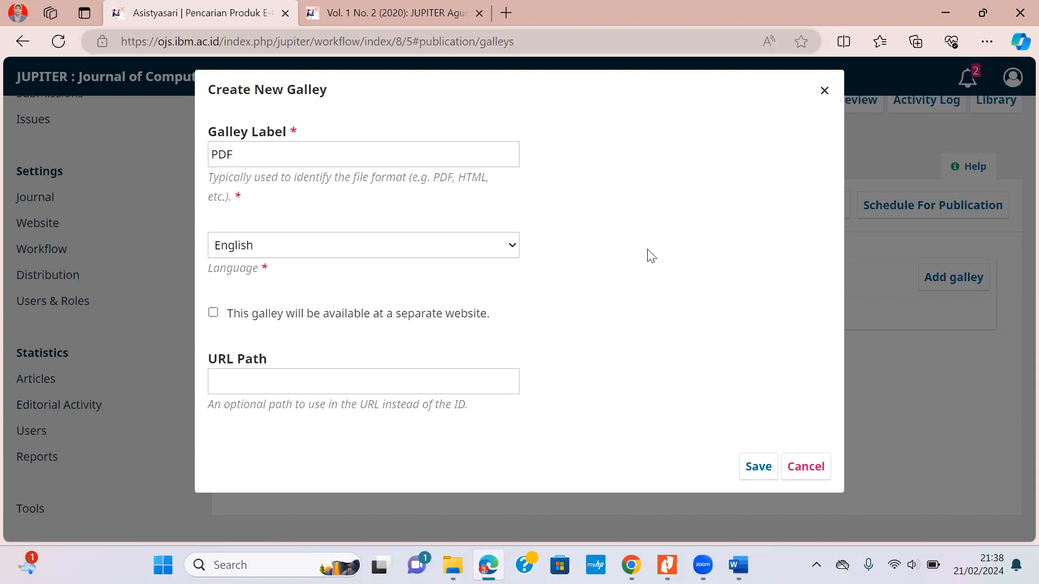
{"action": "left_click", "coordinate": [761, 468]}
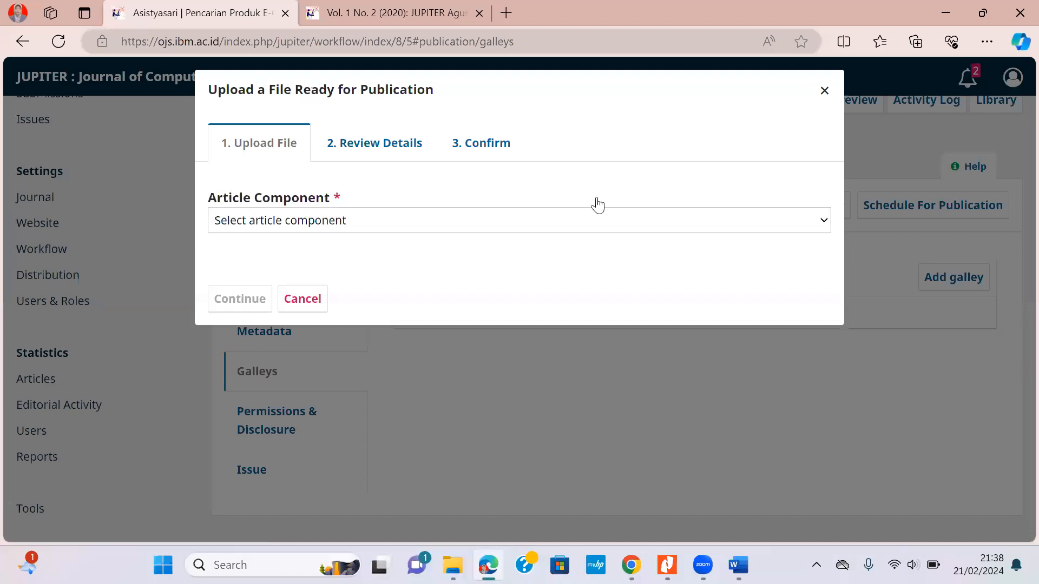
Upload 1. 82-153-1-SM.pdf to the PDF galley as Article Text.
{"action": "left_click", "coordinate": [360, 227]}
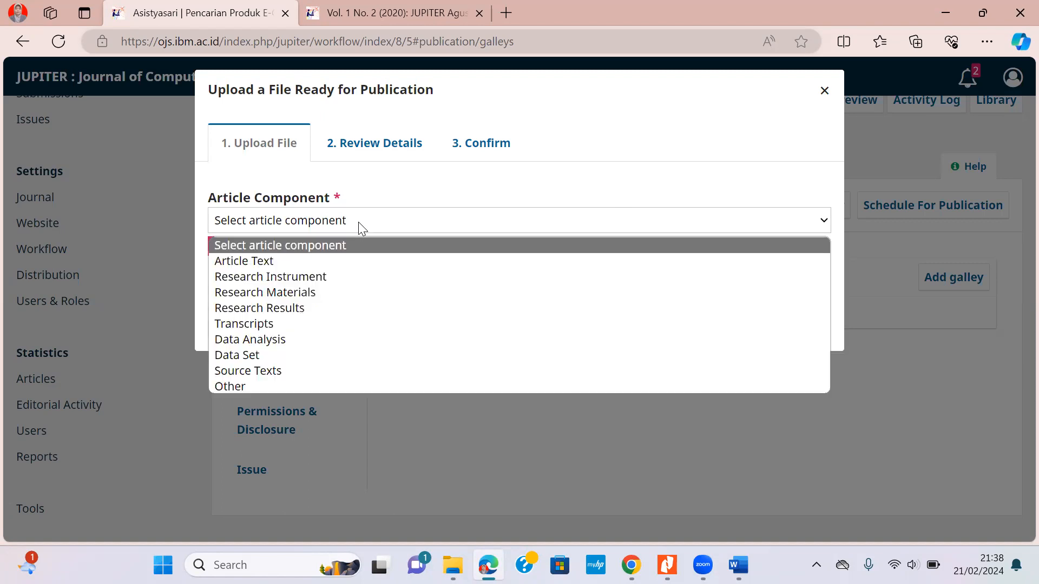
{"action": "left_click", "coordinate": [351, 262]}
{"action": "left_click", "coordinate": [797, 296]}
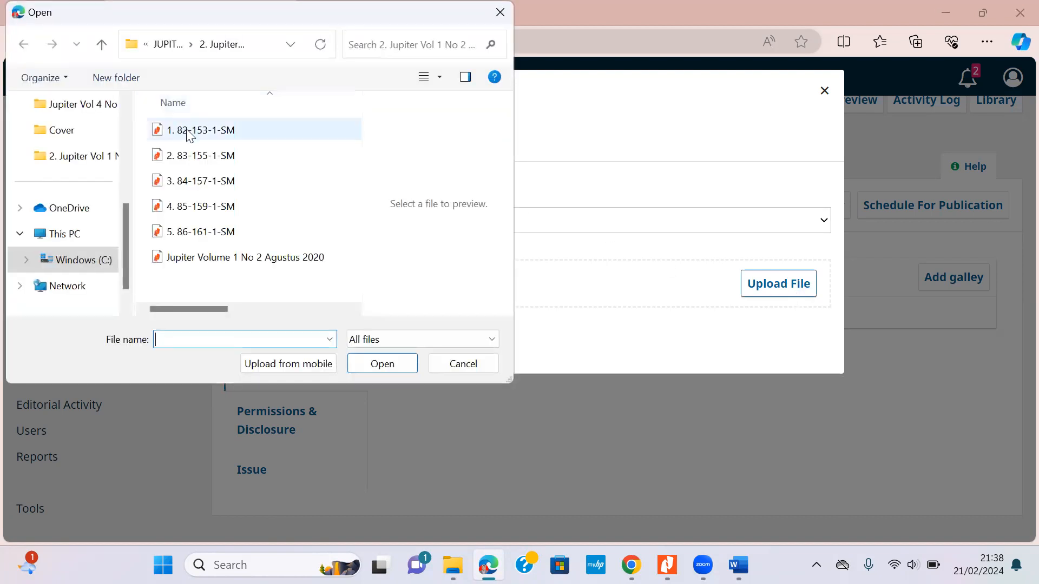
{"action": "left_click", "coordinate": [201, 131]}
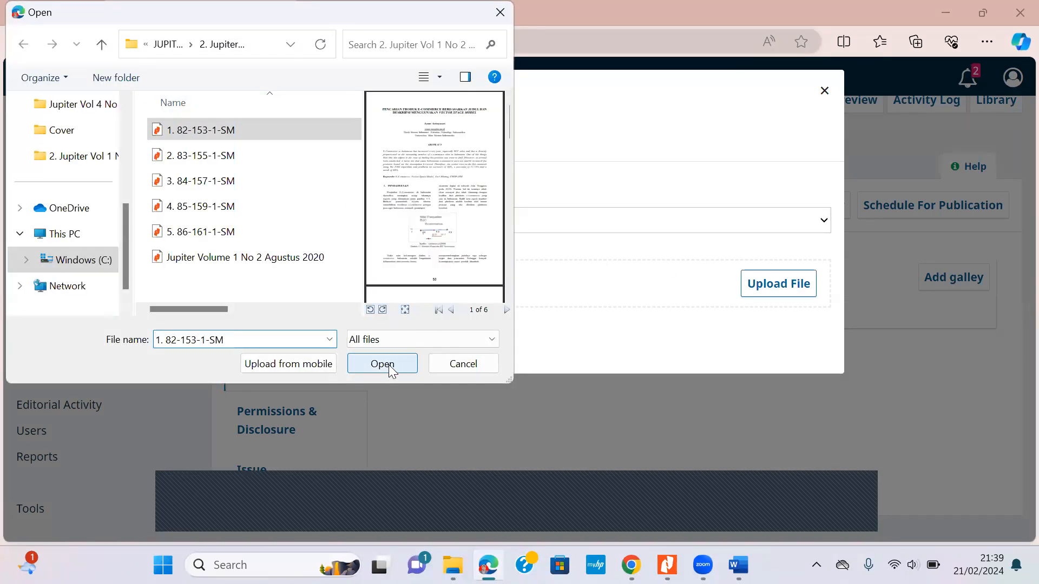
{"action": "left_click", "coordinate": [389, 366]}
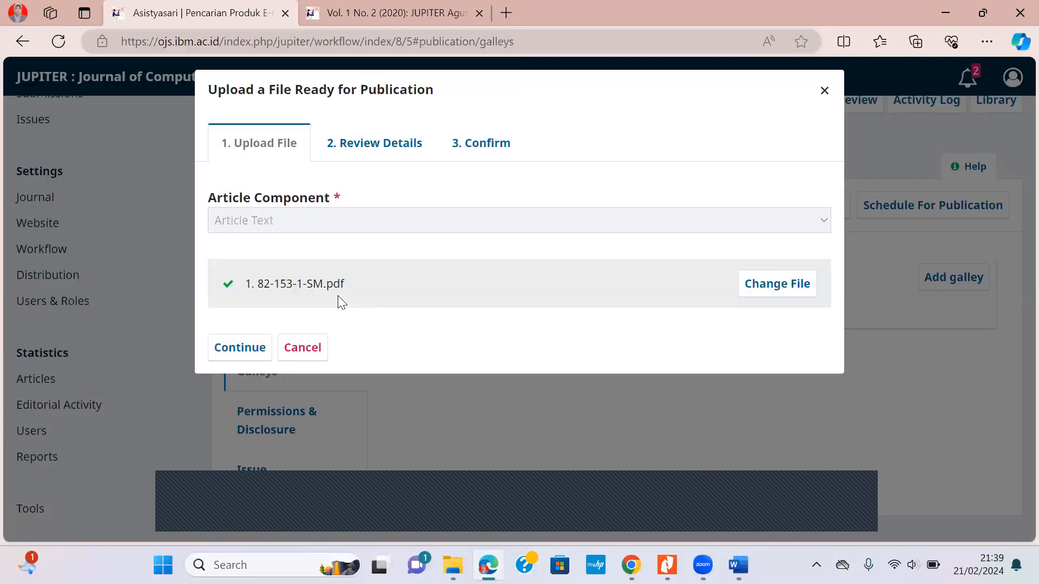
{"action": "left_click", "coordinate": [233, 348]}
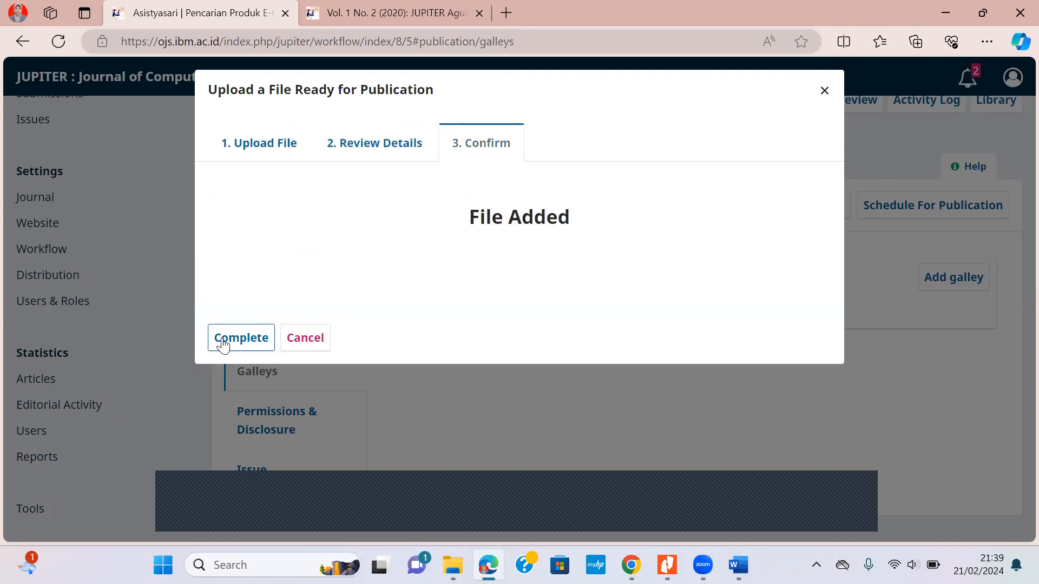
{"action": "left_click", "coordinate": [222, 339]}
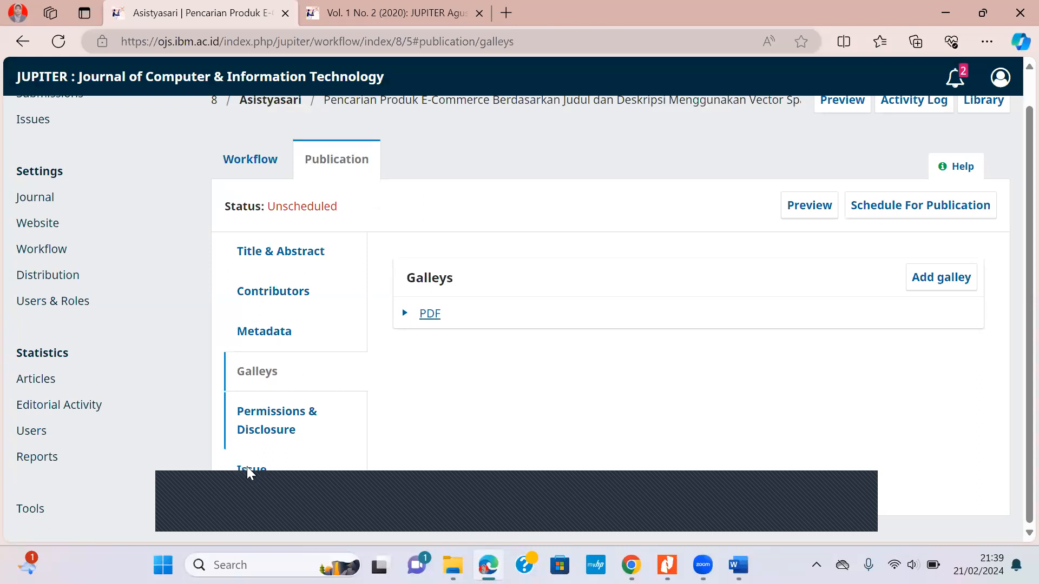
Go to the Issue section and bring up the Assign to Issue dialog.
{"action": "left_click", "coordinate": [263, 470]}
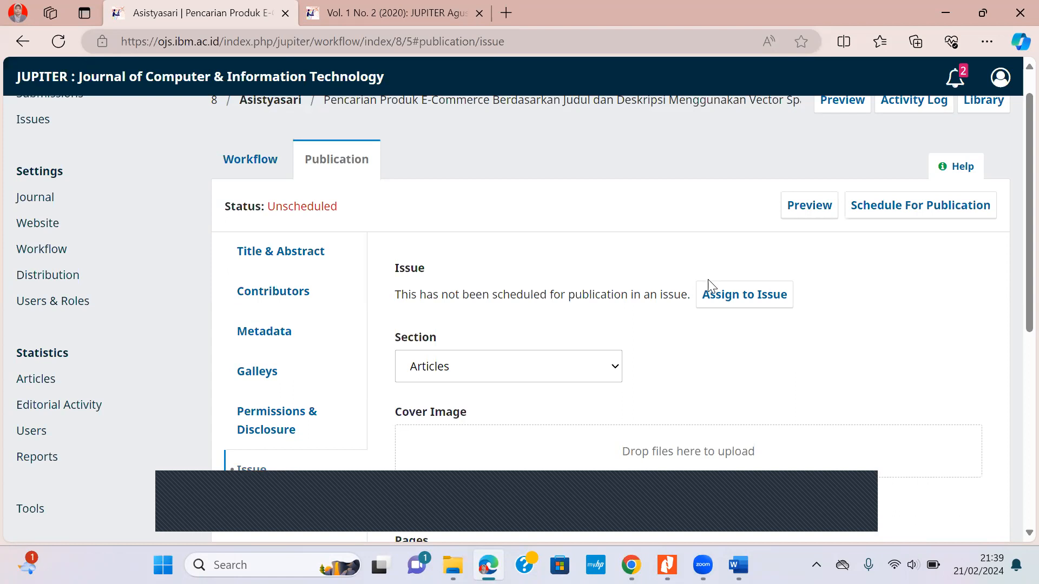
{"action": "left_click", "coordinate": [738, 299]}
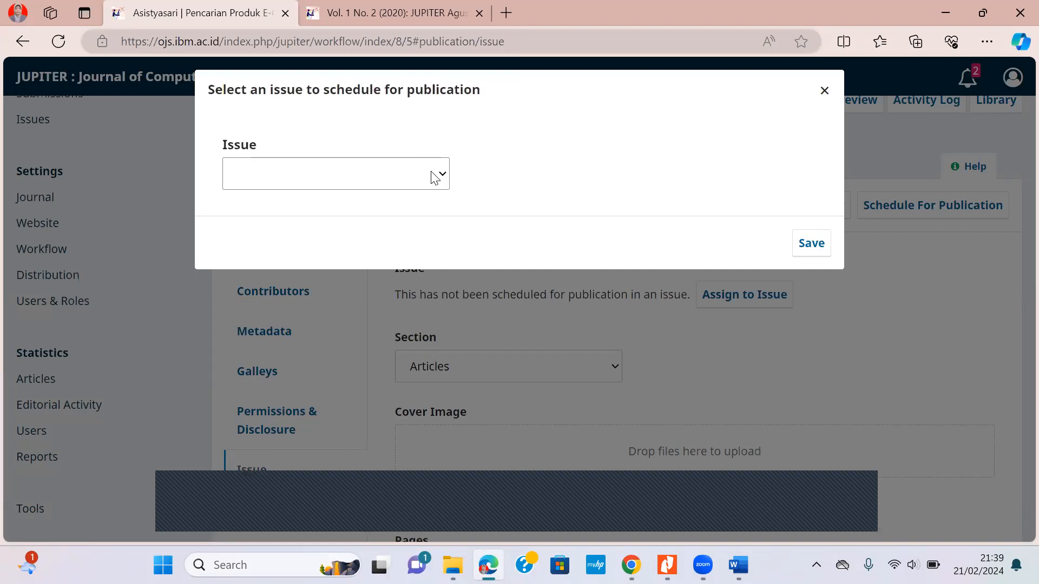
Look through the available issues, then close the dialog without saving.
{"action": "left_click", "coordinate": [435, 178]}
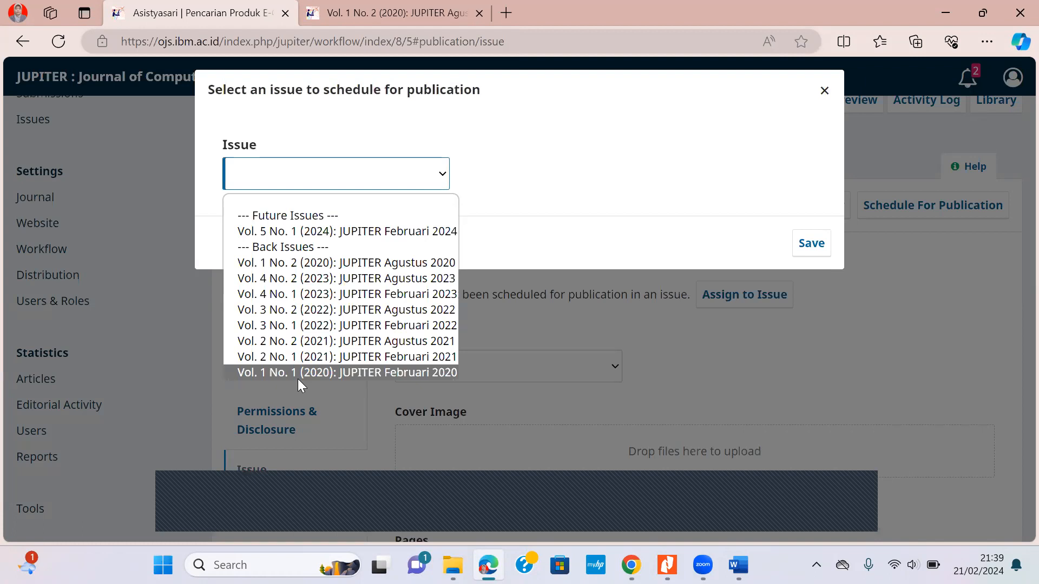
{"action": "left_click", "coordinate": [578, 188]}
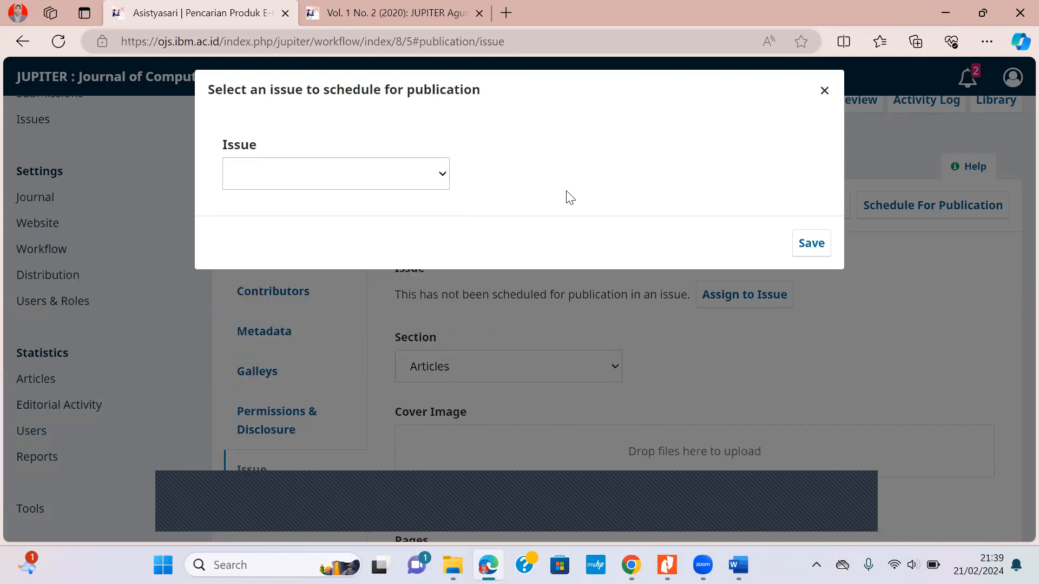
{"action": "left_click", "coordinate": [824, 90]}
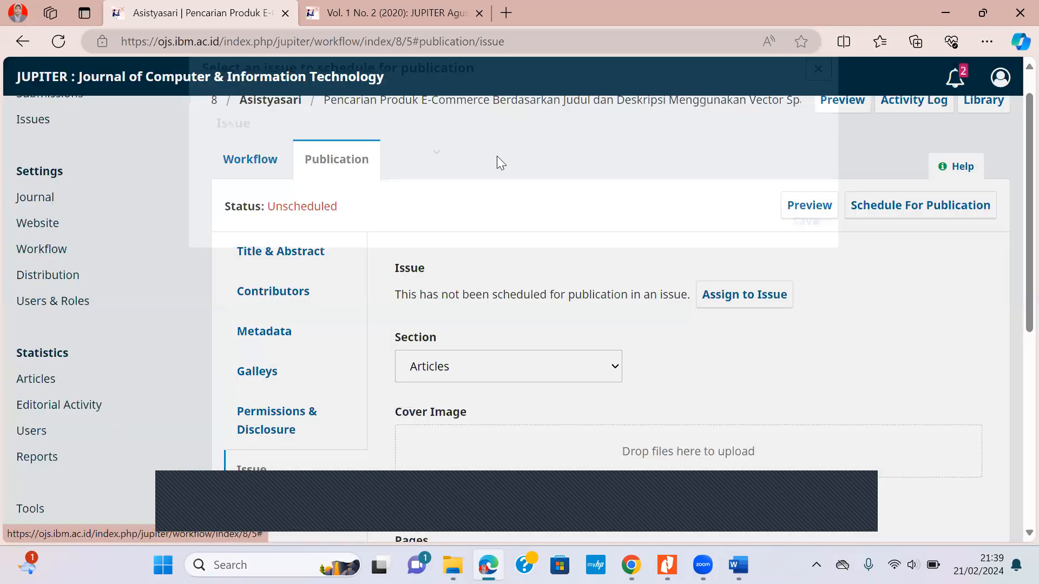
Check Vol. 1 No. 2 (2020) in Back Issues in a new tab, then return to the submission.
{"action": "scroll", "coordinate": [349, 230], "scroll_direction": "up", "scroll_amount": 1}
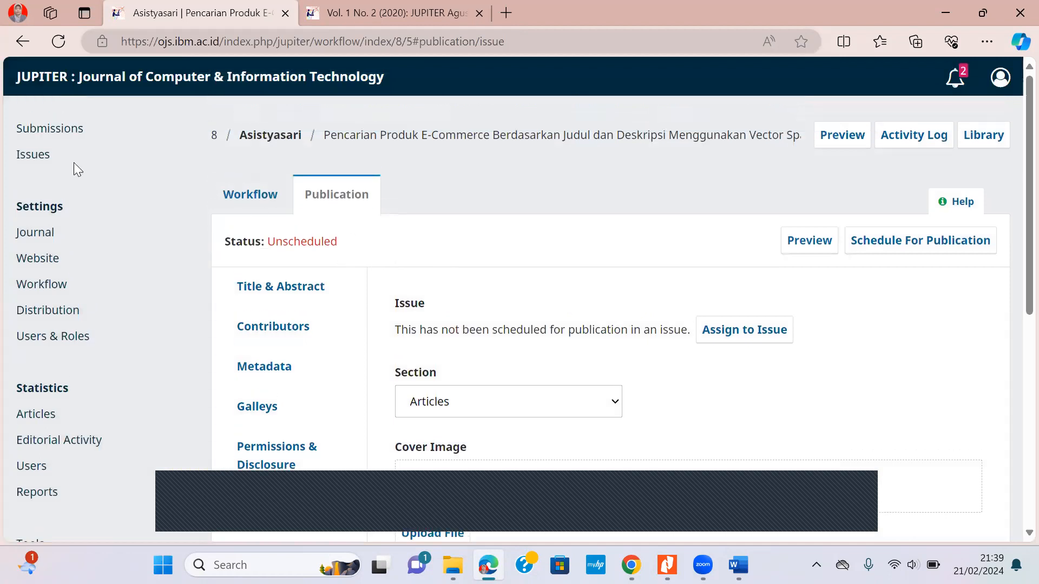
{"action": "right_click", "coordinate": [29, 155]}
{"action": "left_click", "coordinate": [86, 169]}
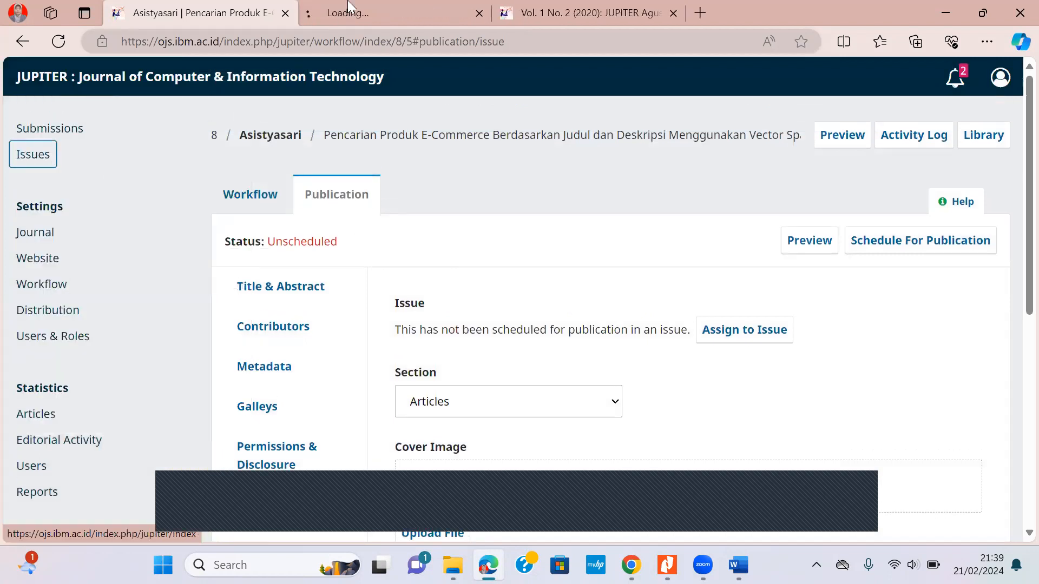
{"action": "left_click", "coordinate": [384, 12]}
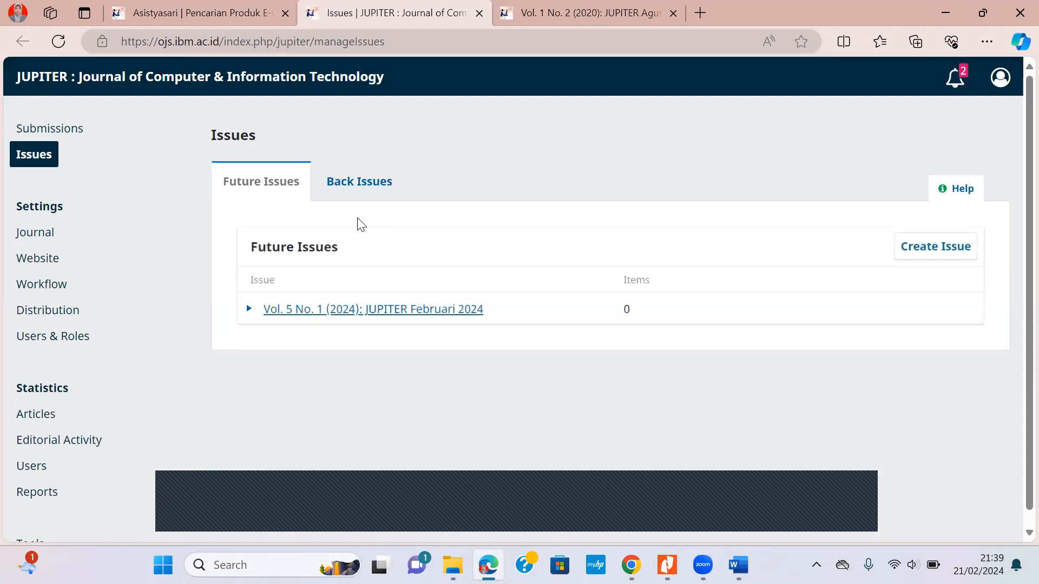
{"action": "left_click", "coordinate": [353, 182]}
{"action": "scroll", "coordinate": [498, 270], "scroll_direction": "down", "scroll_amount": 4}
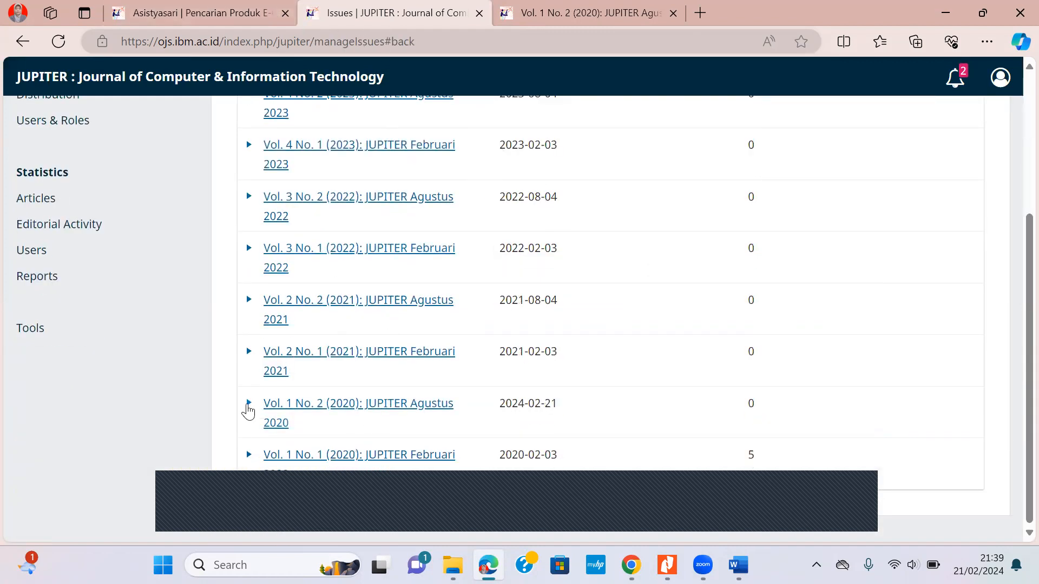
{"action": "left_click", "coordinate": [250, 404]}
{"action": "left_click", "coordinate": [173, 11]}
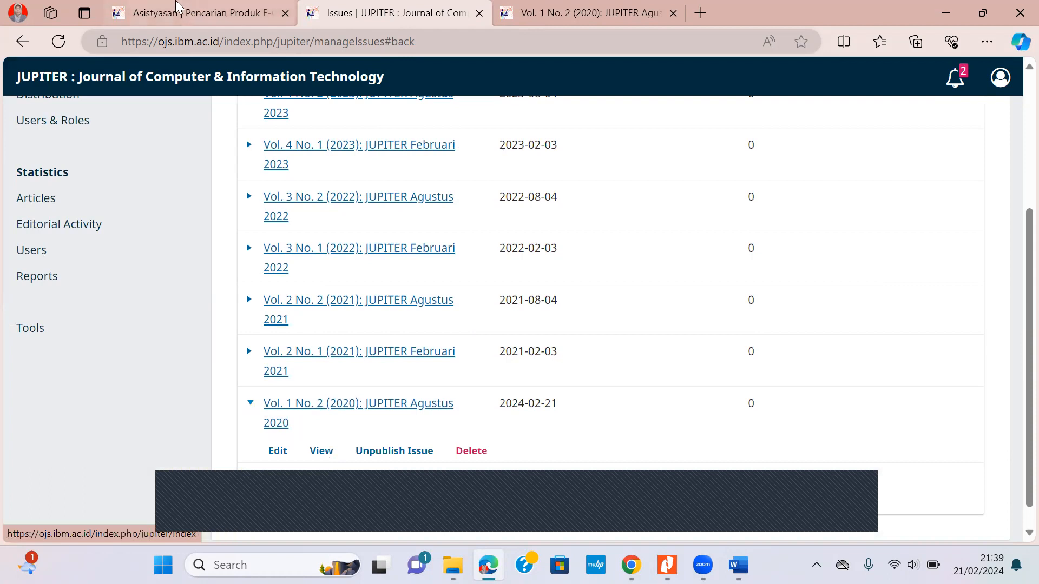
Assign the article to Vol. 1 No. 2 (2020): JUPITER Agustus 2020, declining to publish yet.
{"action": "left_click", "coordinate": [764, 339]}
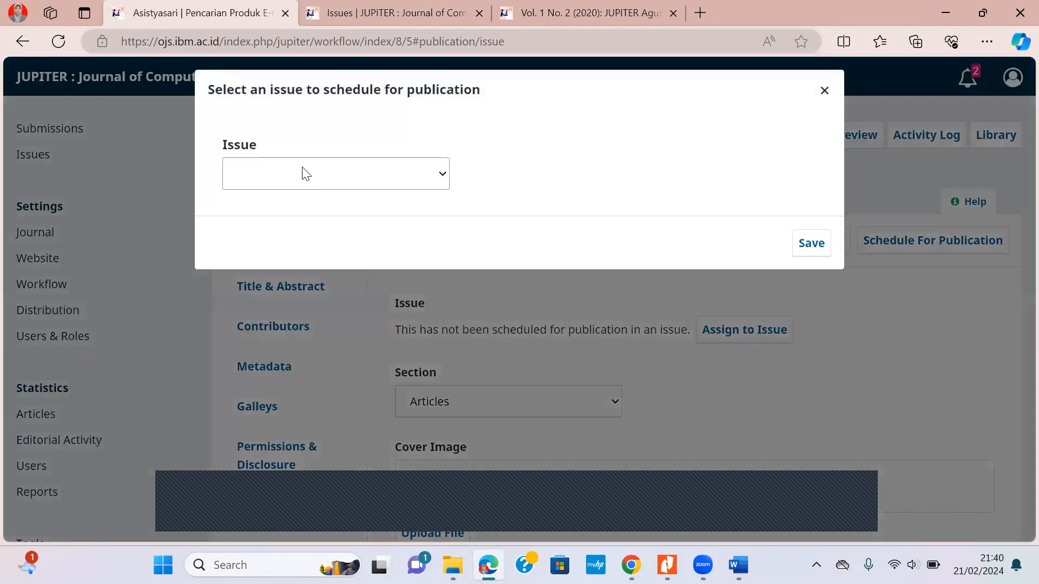
{"action": "left_click", "coordinate": [306, 173]}
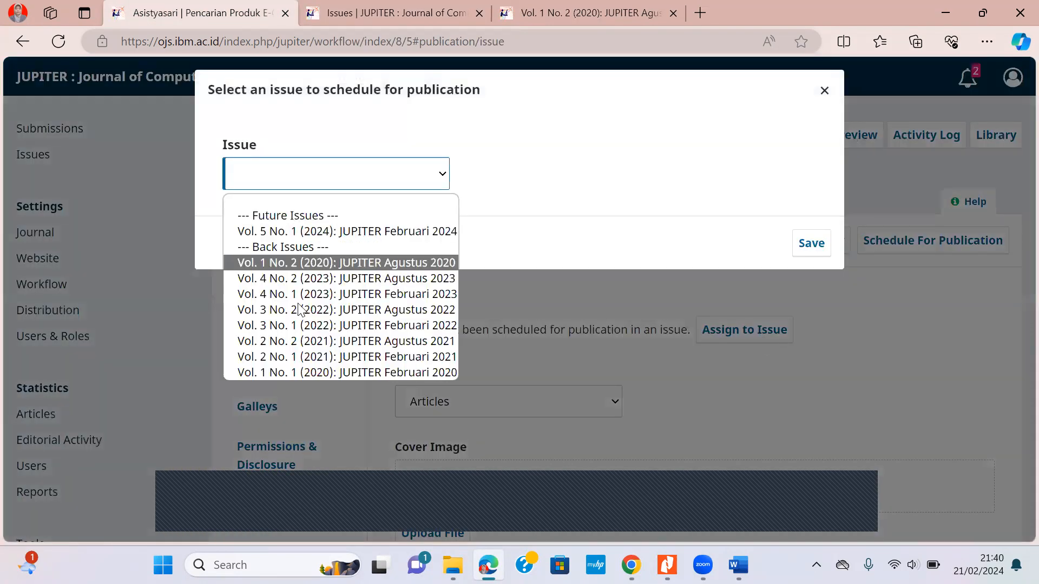
{"action": "left_click", "coordinate": [322, 263]}
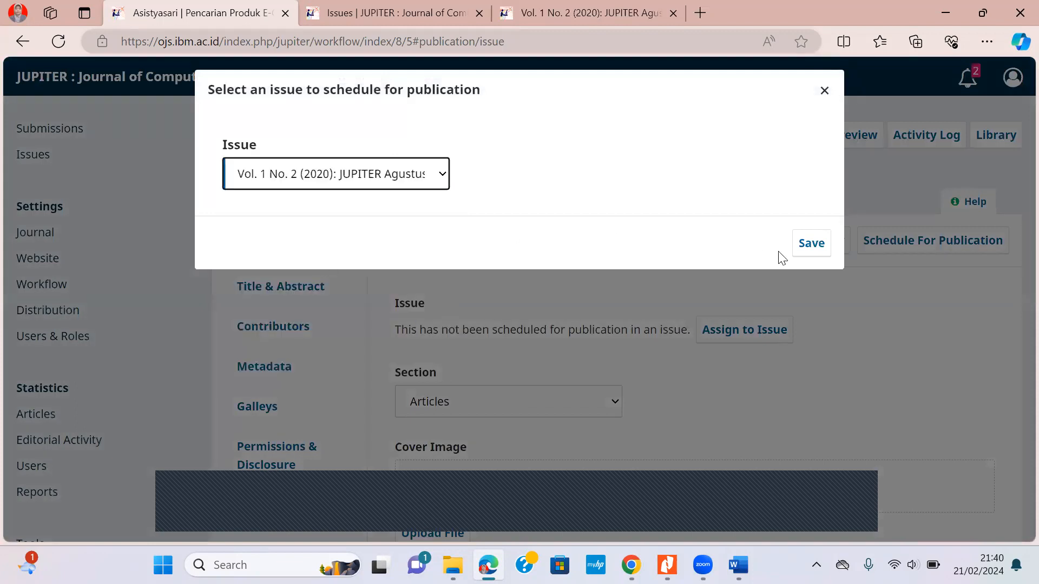
{"action": "left_click", "coordinate": [812, 244]}
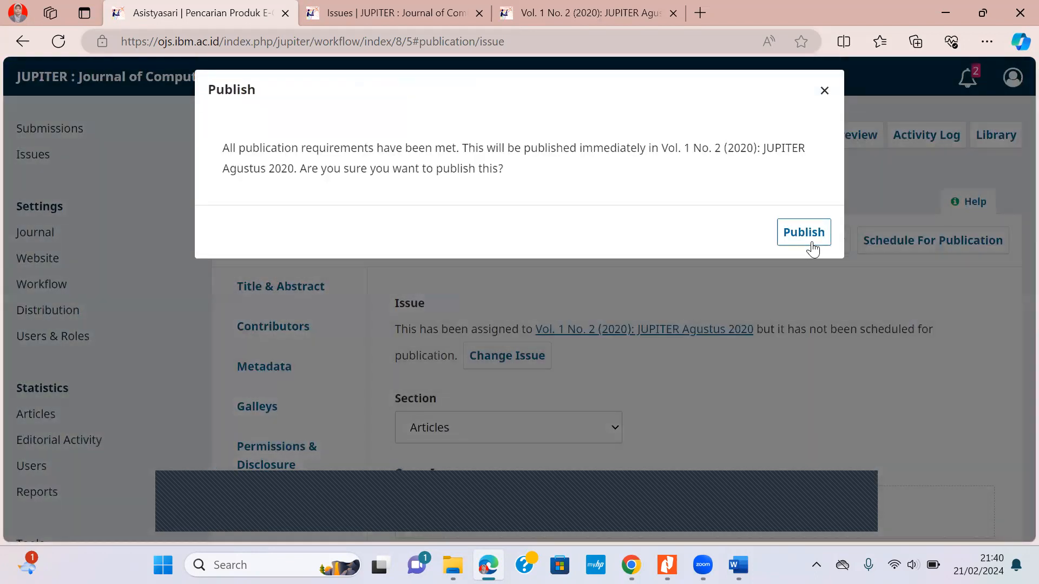
{"action": "left_click", "coordinate": [823, 91]}
{"action": "scroll", "coordinate": [534, 247], "scroll_direction": "down", "scroll_amount": 5}
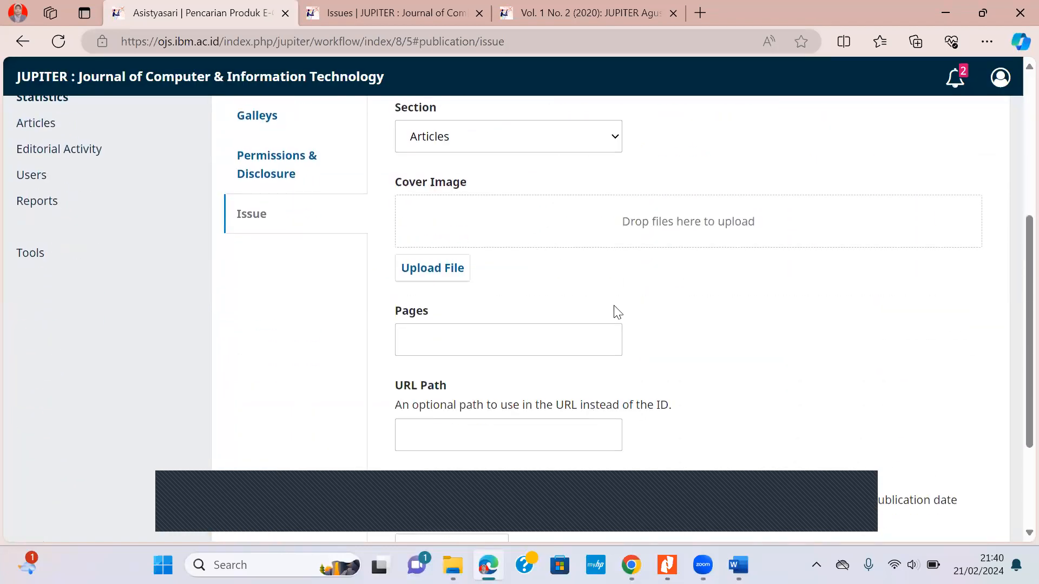
{"action": "left_click", "coordinate": [494, 347]}
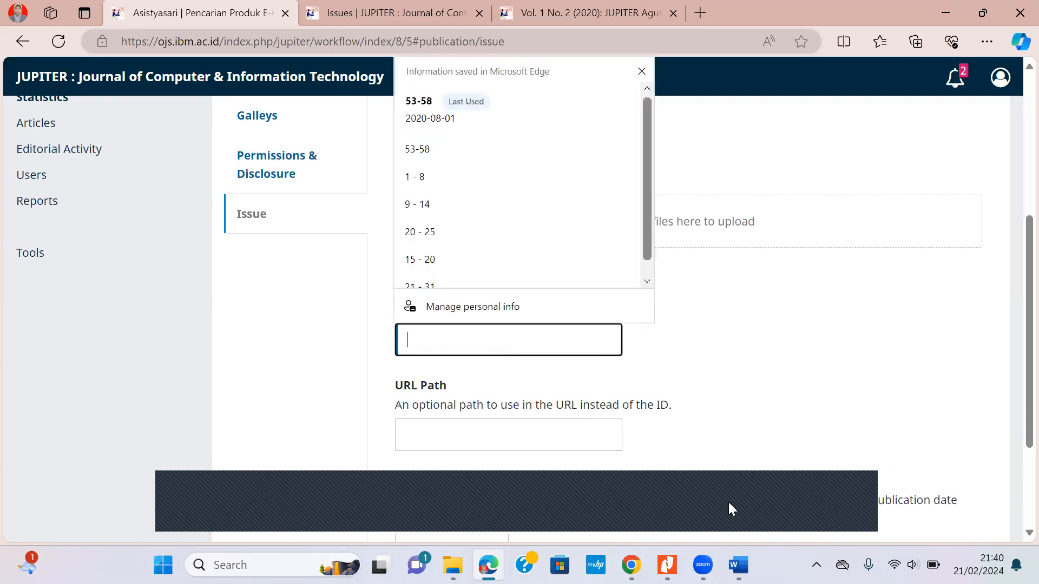
In Nitro Pro, verify 82-153-1-SM.pdf starts at page number 53 and runs to page 6 of 6.
{"action": "left_click", "coordinate": [668, 565]}
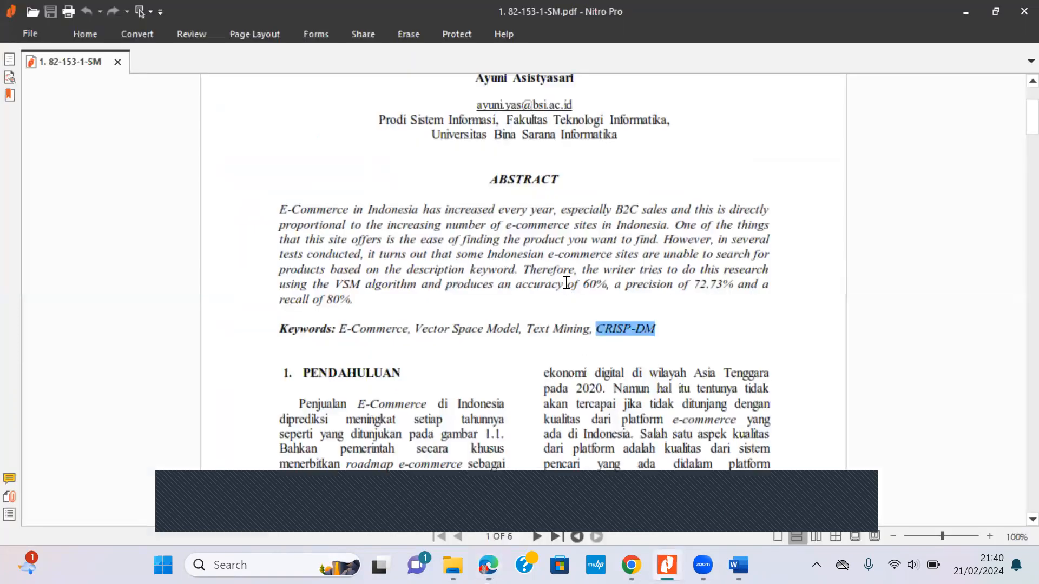
{"action": "scroll", "coordinate": [566, 283], "scroll_direction": "up", "scroll_amount": 3}
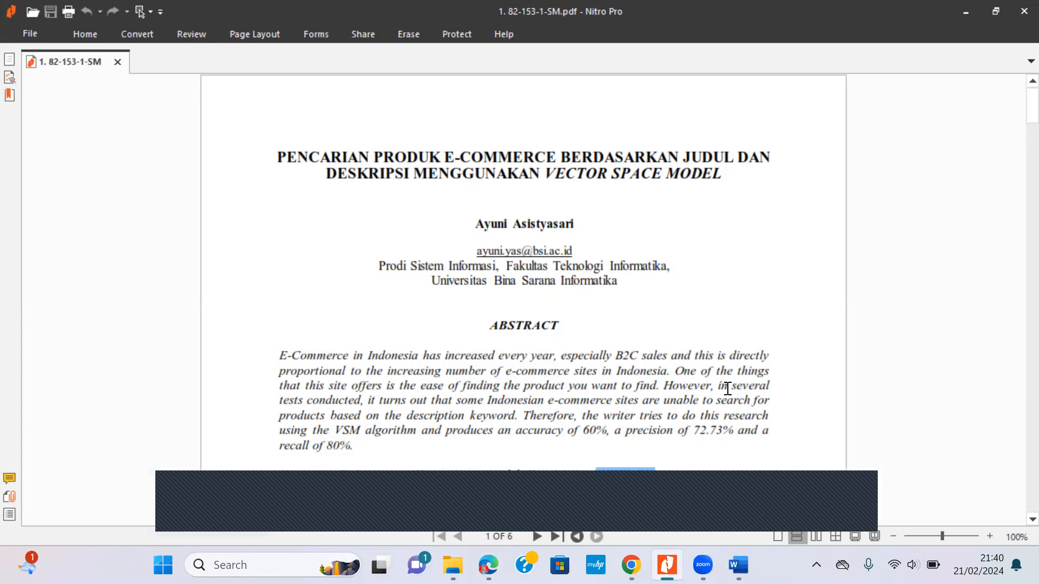
{"action": "scroll", "coordinate": [726, 368], "scroll_direction": "down", "scroll_amount": 10}
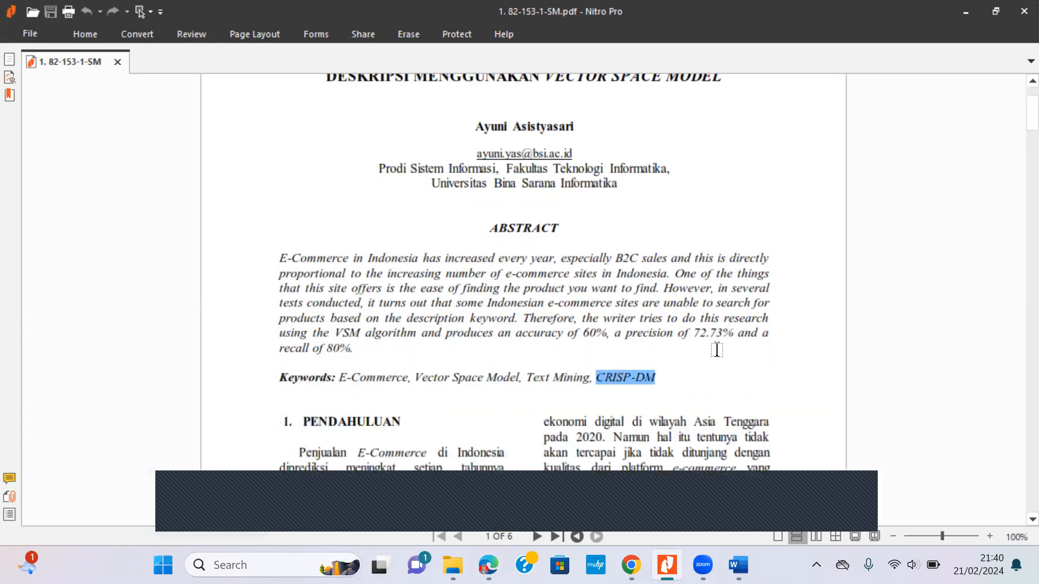
{"action": "scroll", "coordinate": [715, 344], "scroll_direction": "down", "scroll_amount": 3}
{"action": "left_click_drag", "start_coordinate": [517, 329], "coordinate": [546, 329]}
{"action": "scroll", "coordinate": [761, 303], "scroll_direction": "down", "scroll_amount": 4}
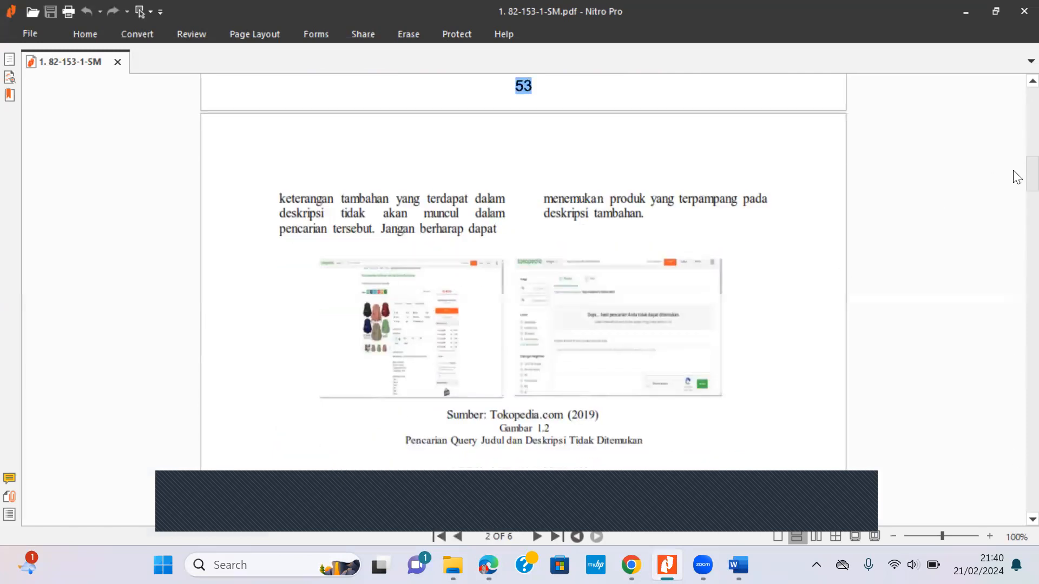
{"action": "scroll", "coordinate": [1016, 176], "scroll_direction": "down", "scroll_amount": 11}
{"action": "key", "text": "End"}
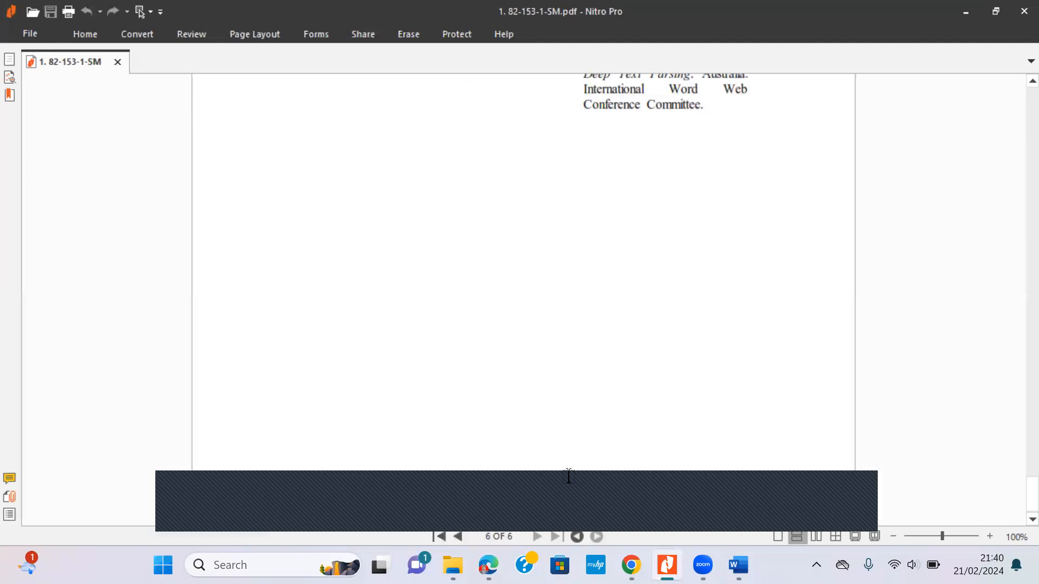
Enter 53-58 as the article's page range in OJS.
{"action": "left_click", "coordinate": [488, 565]}
{"action": "left_click", "coordinate": [454, 341]}
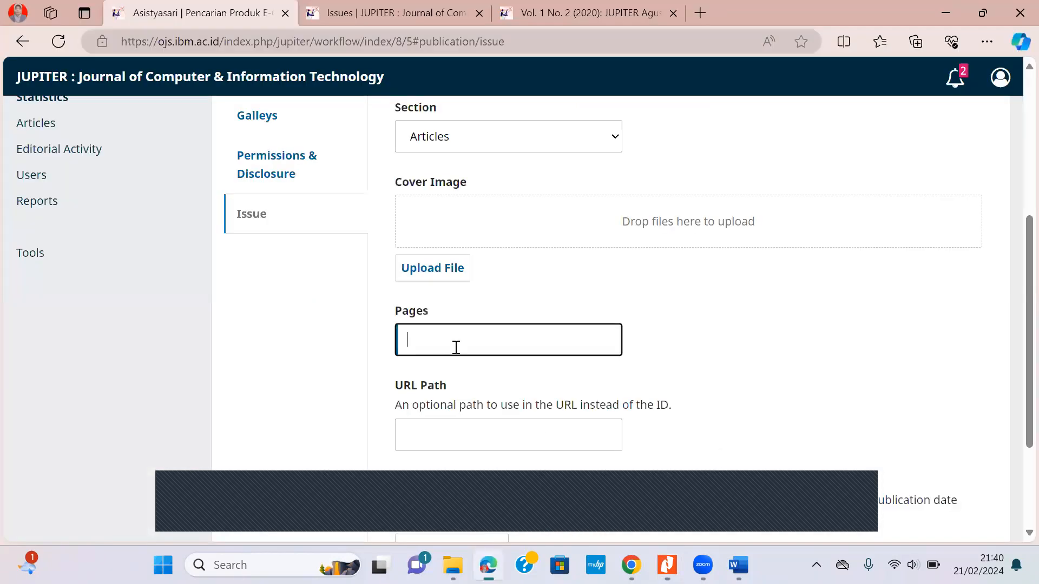
{"action": "type", "text": "53"}
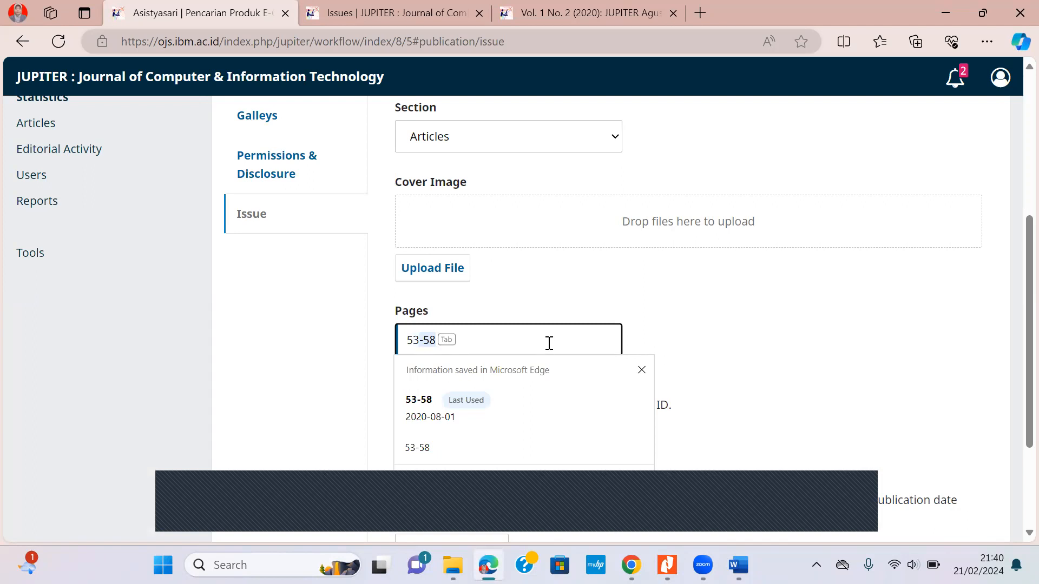
{"action": "left_click", "coordinate": [709, 317]}
{"action": "left_click", "coordinate": [440, 335]}
{"action": "left_click", "coordinate": [428, 399]}
Leave Date Published at 2020-08-01 and save the issue details.
{"action": "scroll", "coordinate": [703, 357], "scroll_direction": "down", "scroll_amount": 1}
{"action": "scroll", "coordinate": [717, 345], "scroll_direction": "down", "scroll_amount": 1}
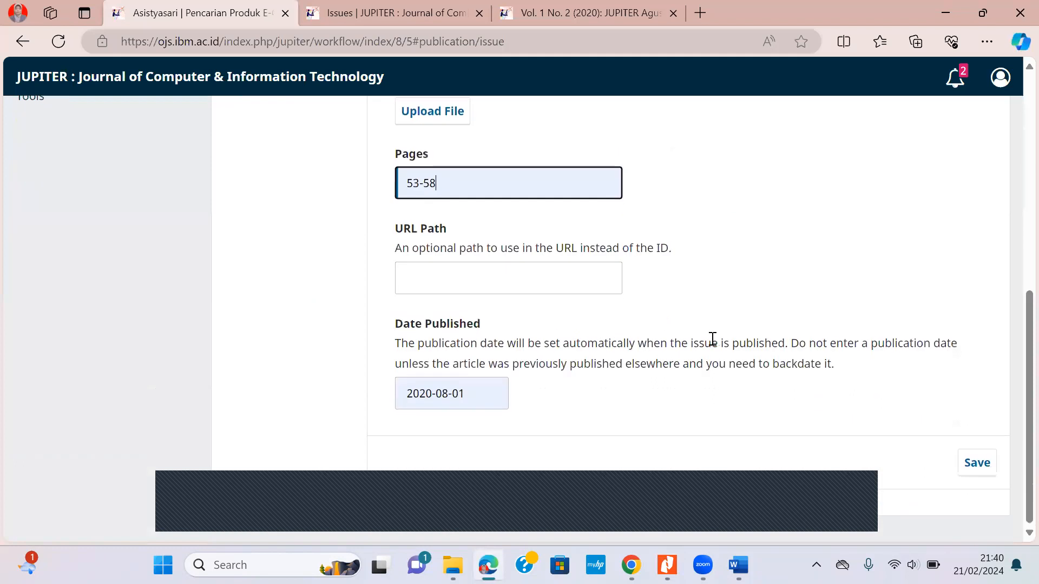
{"action": "left_click", "coordinate": [468, 394]}
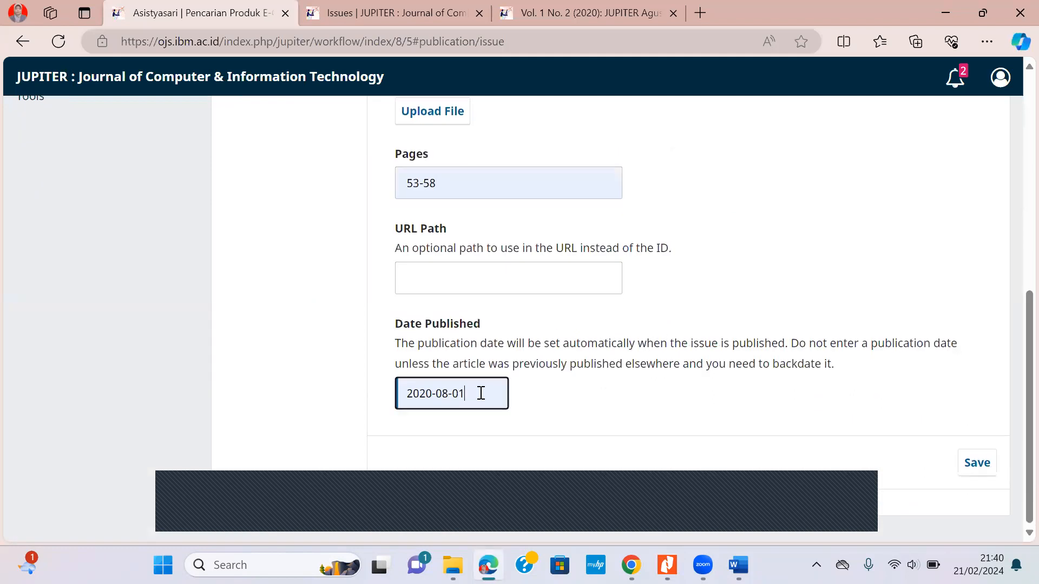
{"action": "left_click_drag", "start_coordinate": [473, 394], "coordinate": [394, 406]}
{"action": "left_click", "coordinate": [484, 401]}
{"action": "left_click_drag", "start_coordinate": [483, 394], "coordinate": [388, 405]}
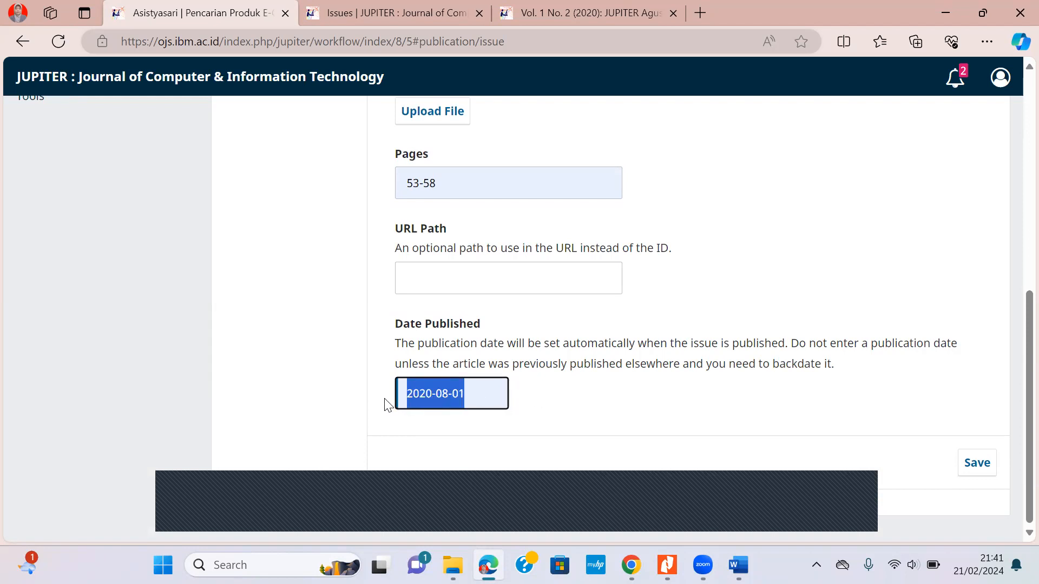
{"action": "left_click", "coordinate": [987, 473]}
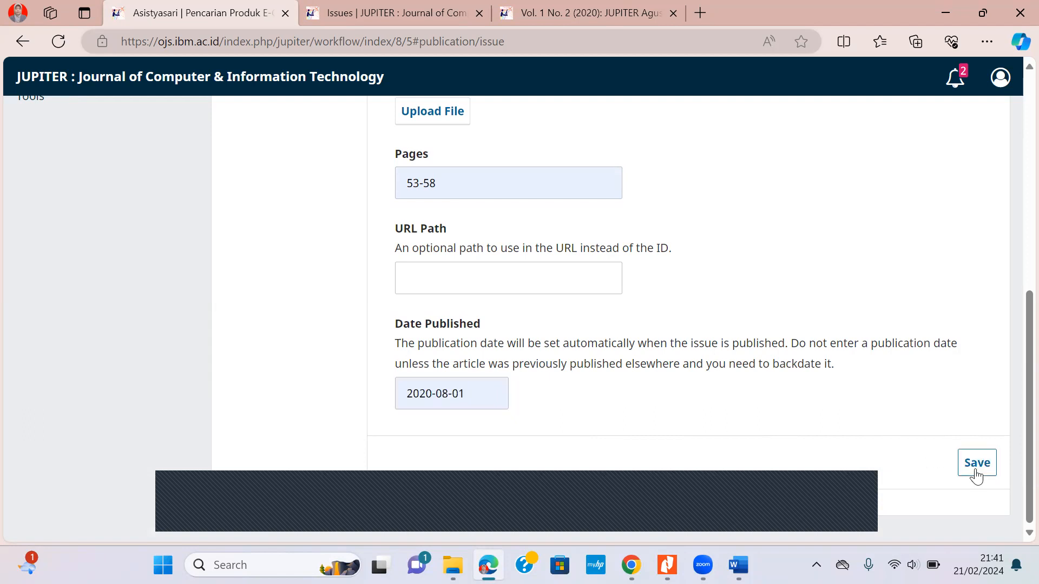
{"action": "scroll", "coordinate": [844, 394], "scroll_direction": "up", "scroll_amount": 6}
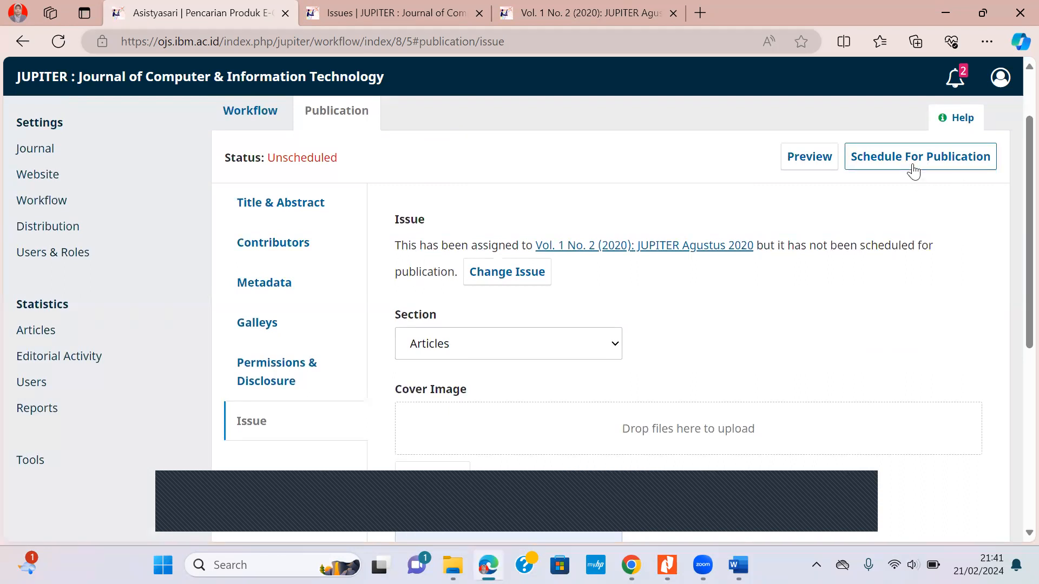
Schedule the article and confirm publishing it in Vol. 1 No. 2 (2020).
{"action": "left_click", "coordinate": [913, 171]}
{"action": "left_click", "coordinate": [798, 236]}
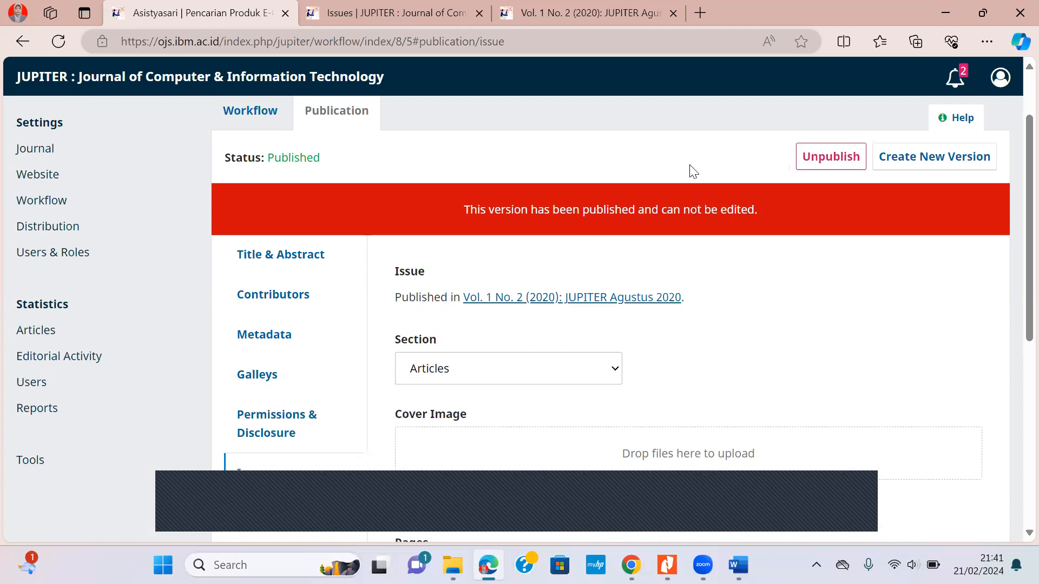
On the public journal site, browse the Archives down to the JUPITER Agustus 2020 issue.
{"action": "left_click", "coordinate": [409, 6]}
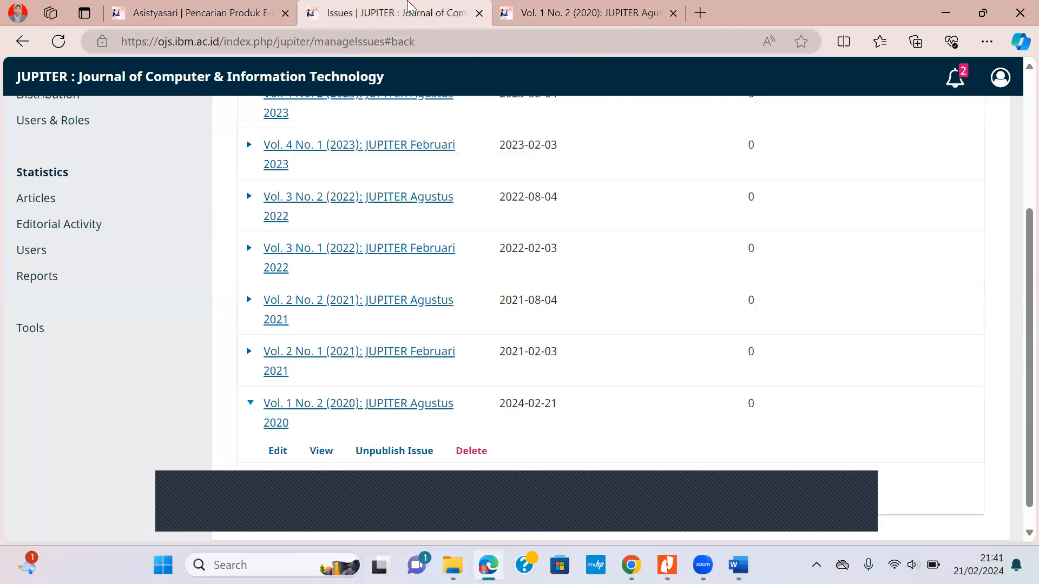
{"action": "key", "text": "ctrl+Tab"}
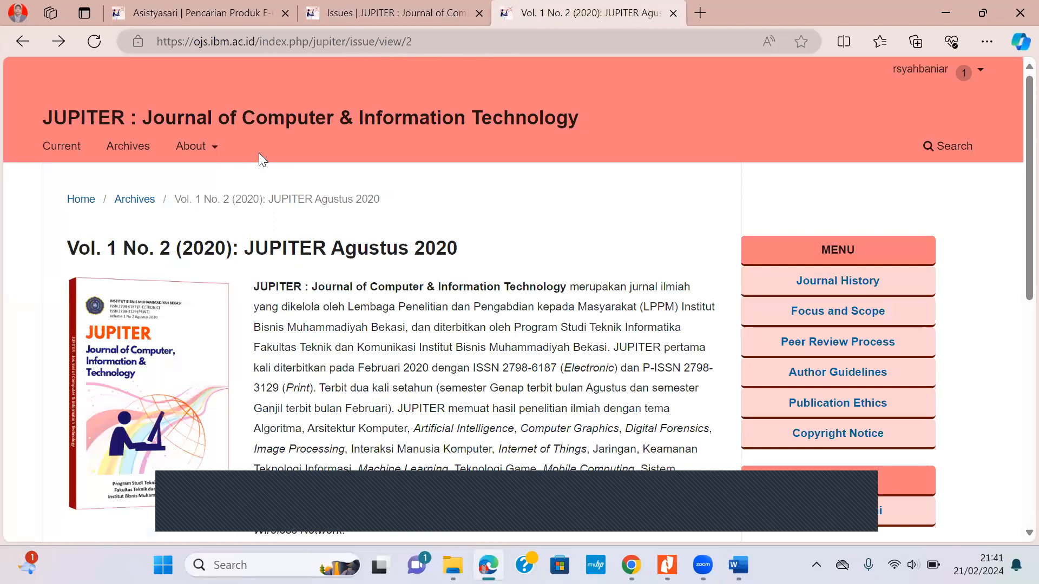
{"action": "left_click", "coordinate": [125, 151]}
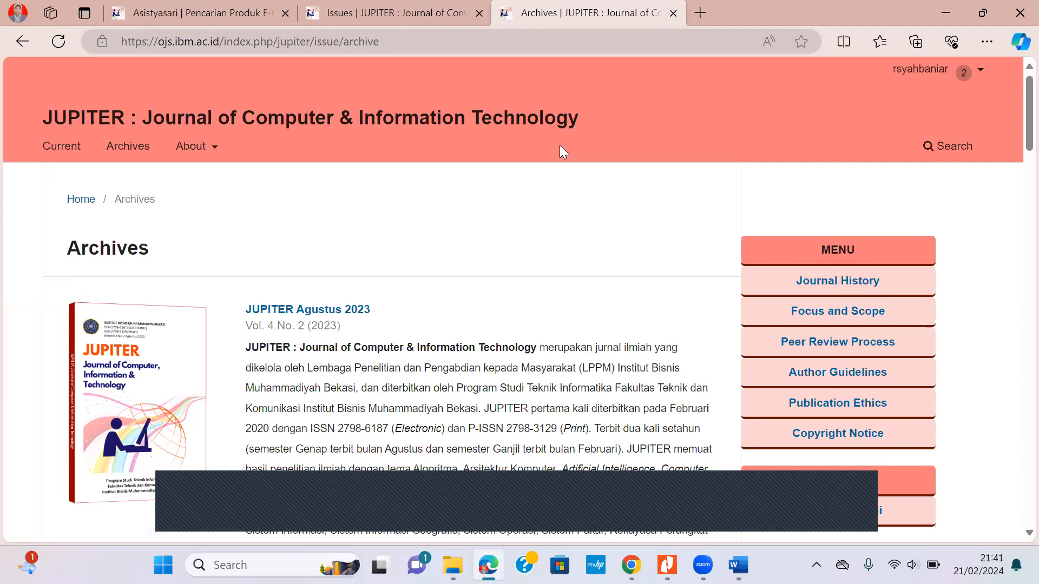
{"action": "scroll", "coordinate": [560, 145], "scroll_direction": "down", "scroll_amount": 8}
{"action": "scroll", "coordinate": [561, 145], "scroll_direction": "down", "scroll_amount": 20}
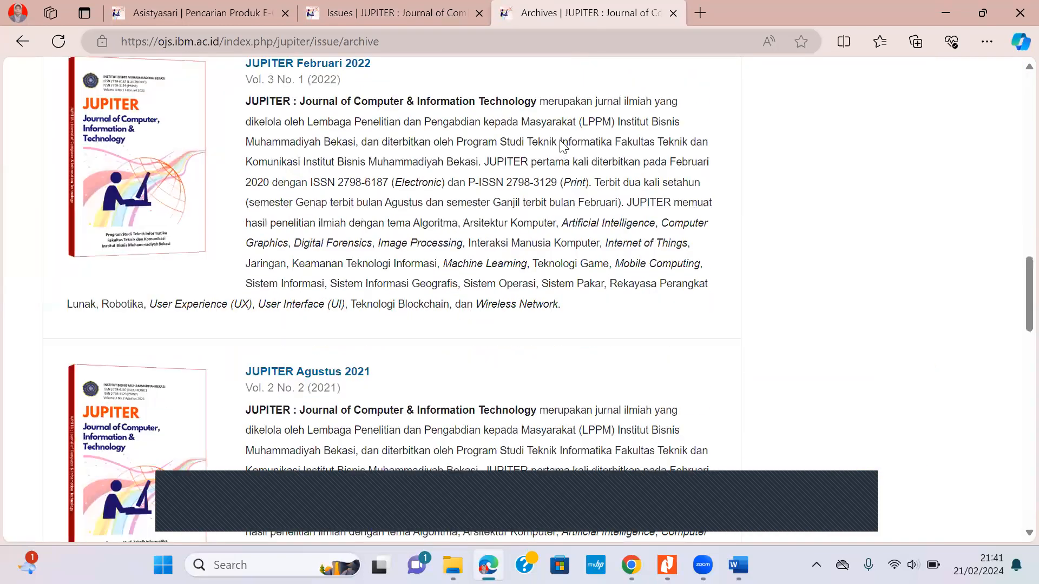
{"action": "scroll", "coordinate": [295, 193], "scroll_direction": "down", "scroll_amount": 1}
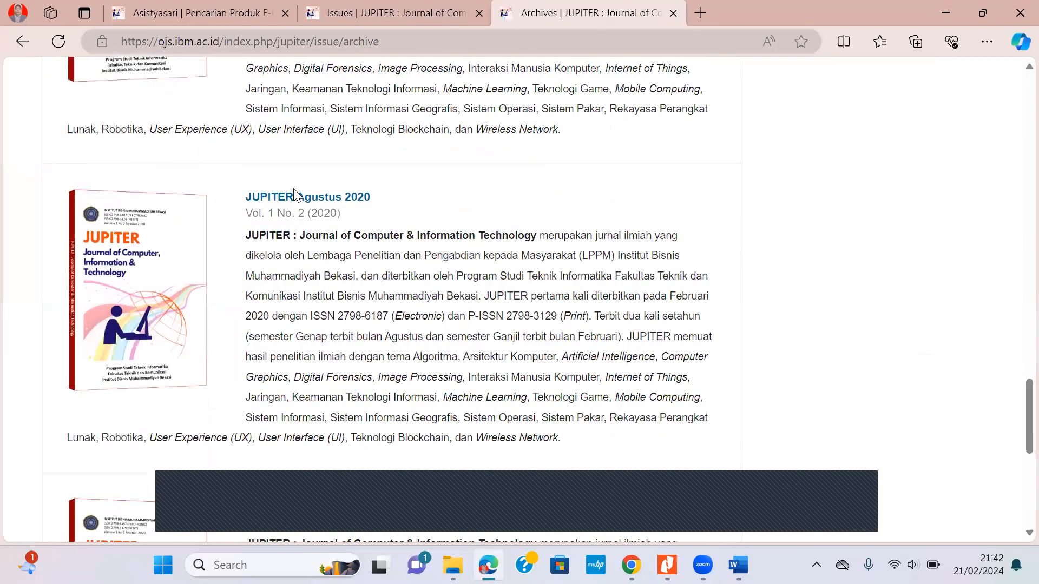
Open the JUPITER Agustus 2020 issue and check the article appears with pages 53-58 and its PDF.
{"action": "left_click", "coordinate": [332, 204]}
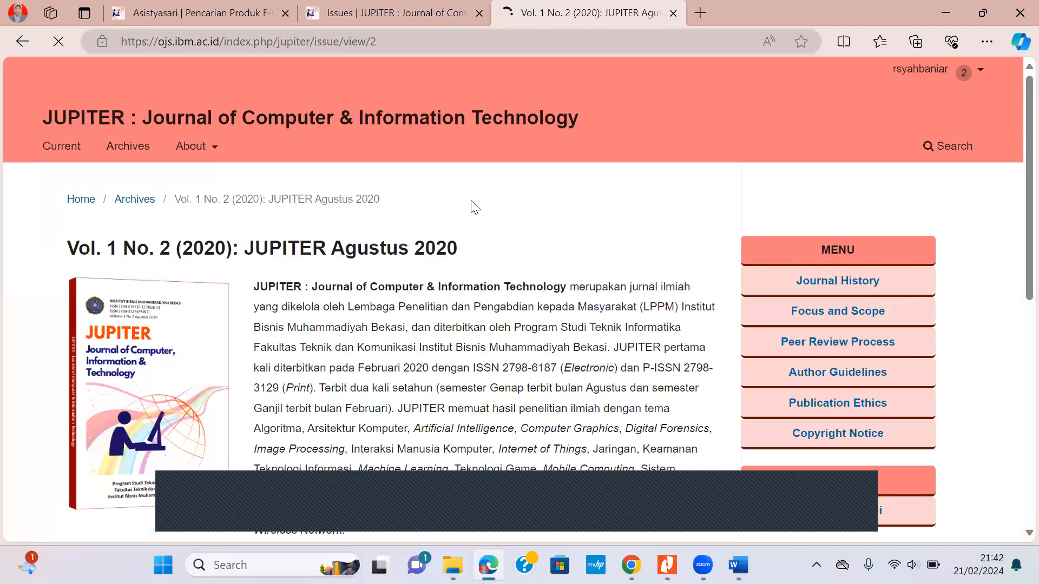
{"action": "scroll", "coordinate": [473, 206], "scroll_direction": "down", "scroll_amount": 3}
{"action": "scroll", "coordinate": [232, 203], "scroll_direction": "down", "scroll_amount": 5}
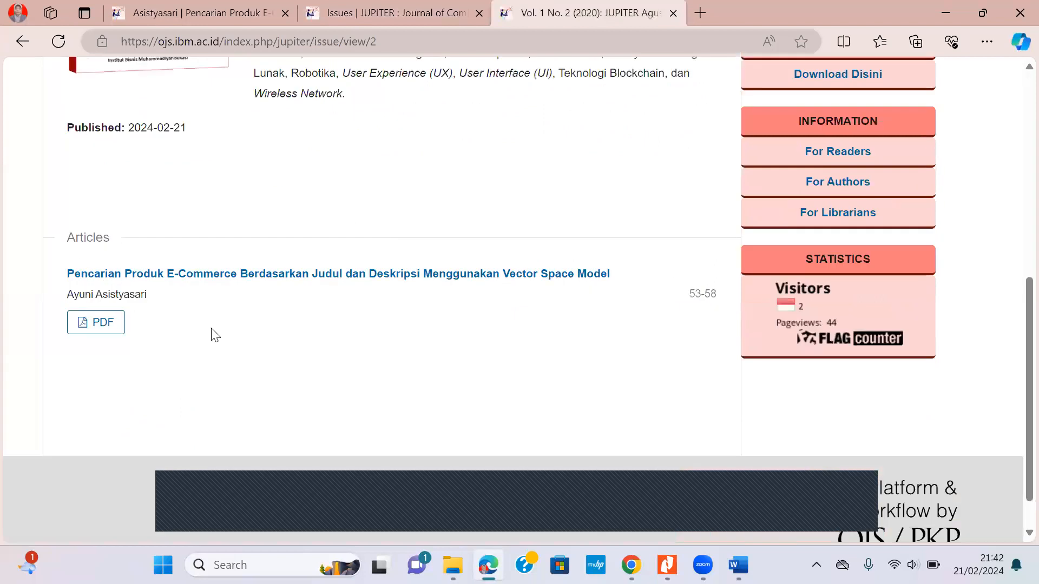